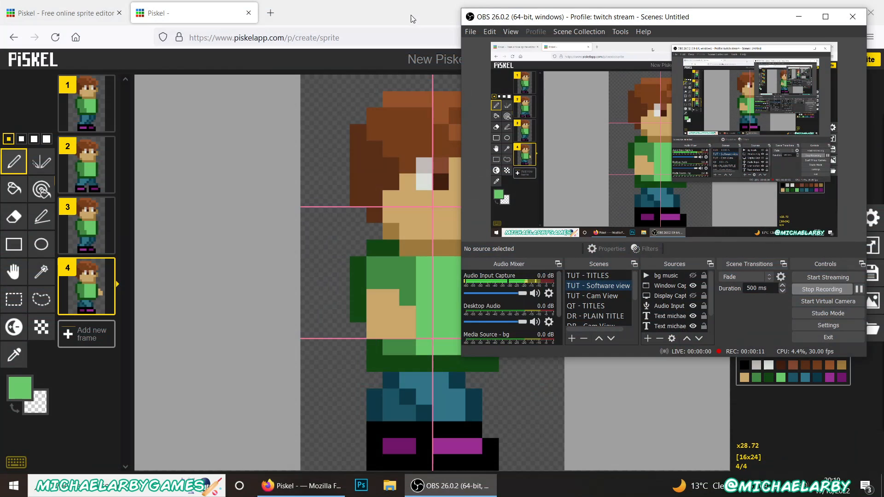
Examine the finished walking character's animation in an enlarged separate preview window, and close that window
left_click(410, 14)
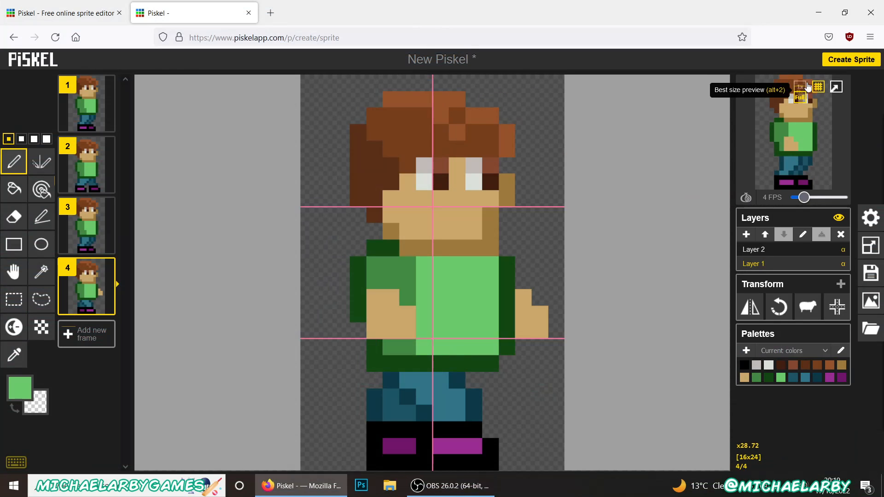
left_click(836, 86)
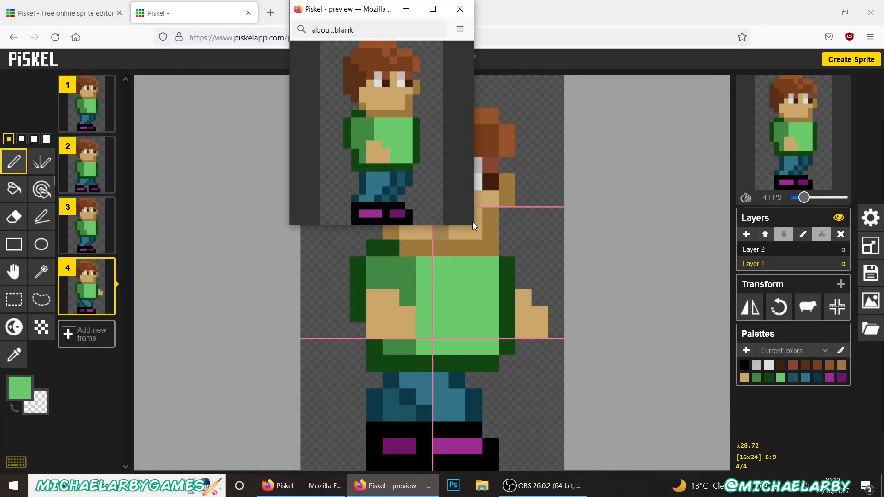
left_click_drag(473, 225, 599, 362)
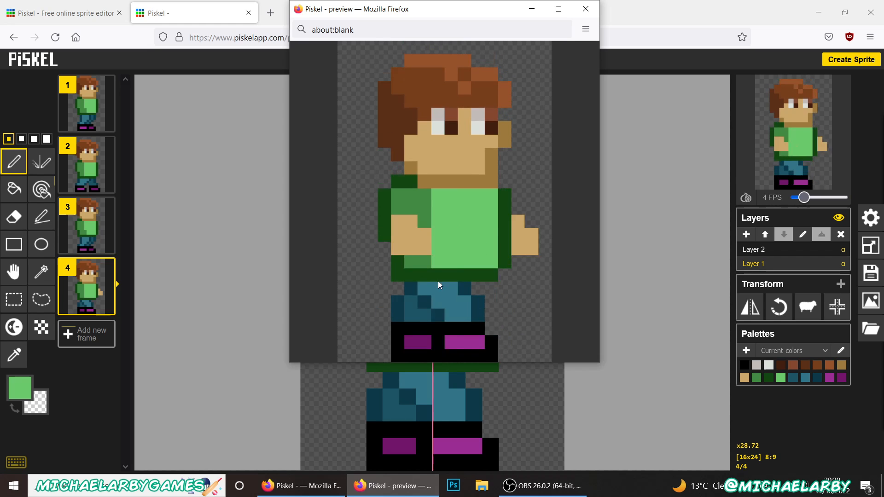
key("ctrl+w")
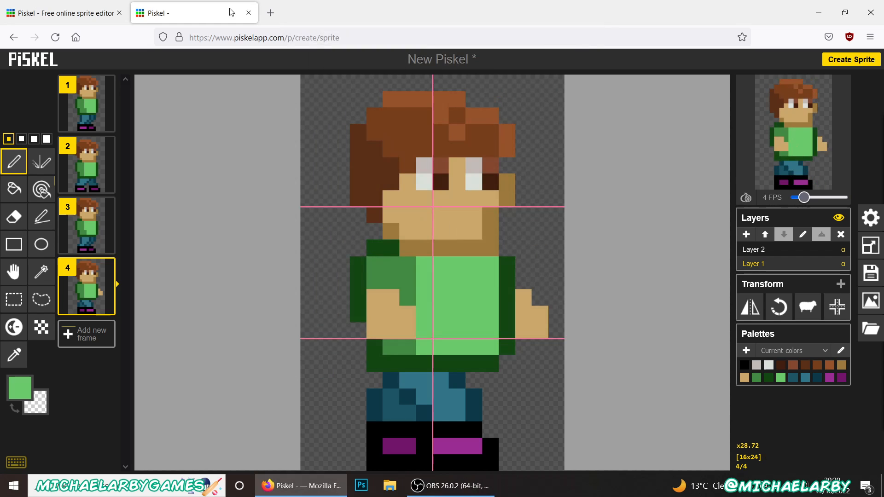
Create a new sprite from the Piskel home page and resize its canvas to 16 px wide by 24 px high
left_click(83, 13)
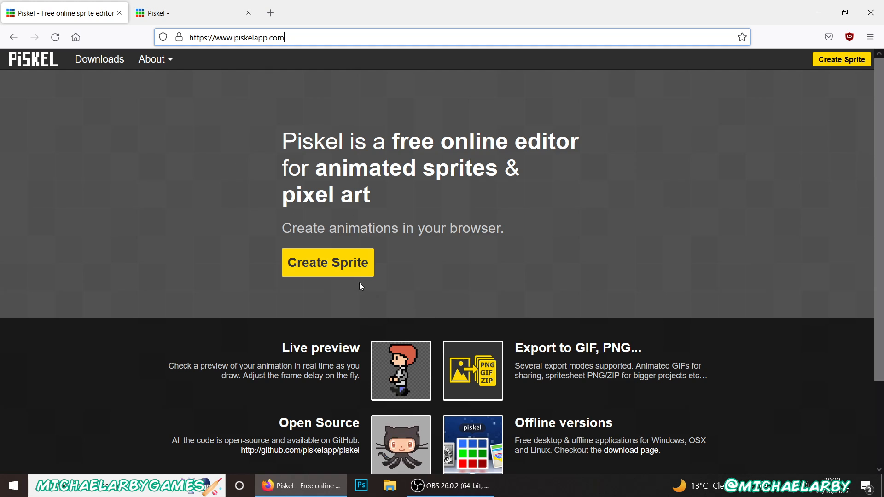
left_click(340, 265)
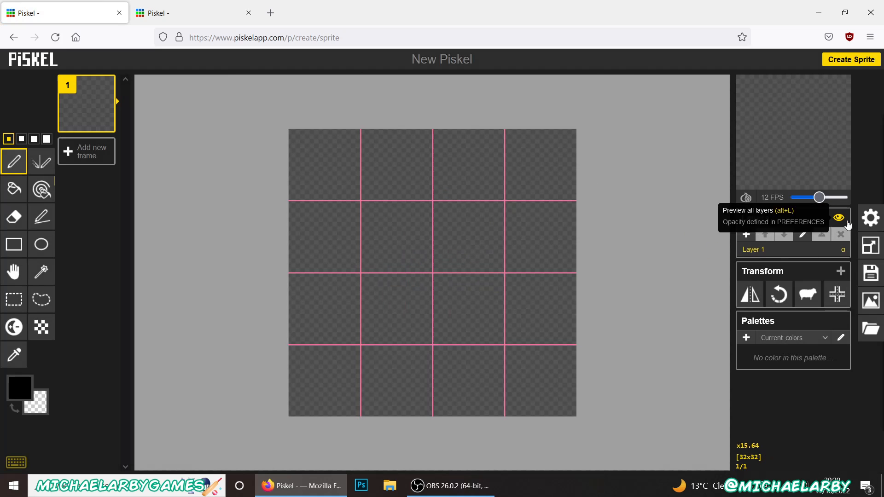
left_click(871, 248)
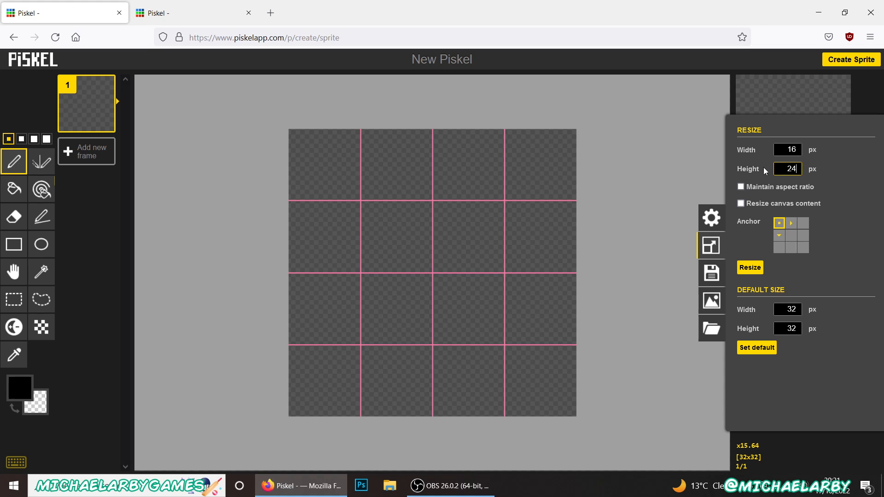
left_click(757, 275)
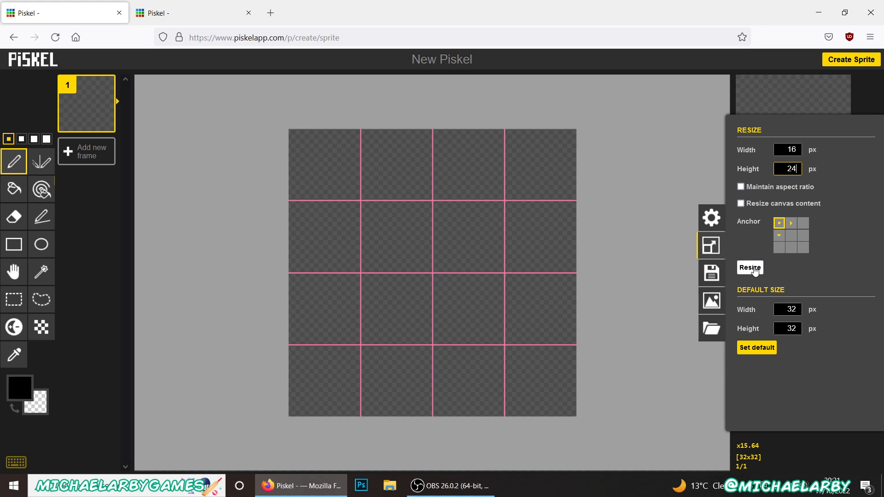
scroll(451, 254, "up", 15)
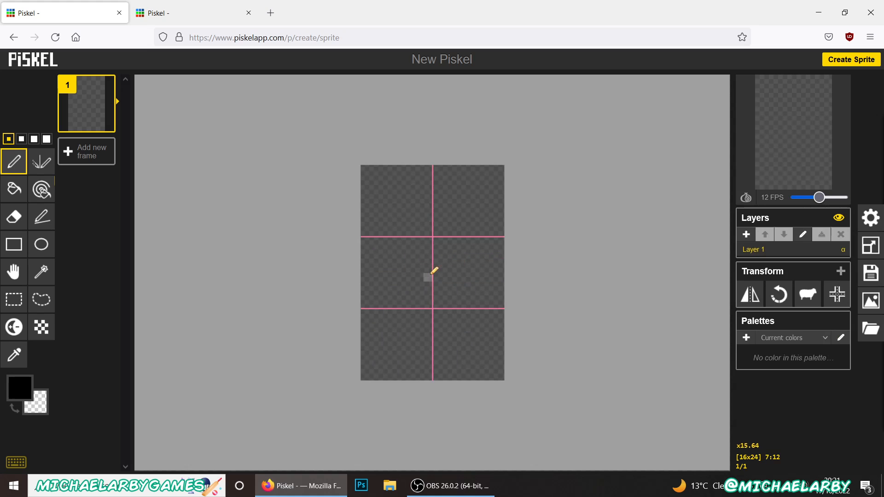
scroll(431, 274, "down", 15)
scroll(433, 273, "up", 10)
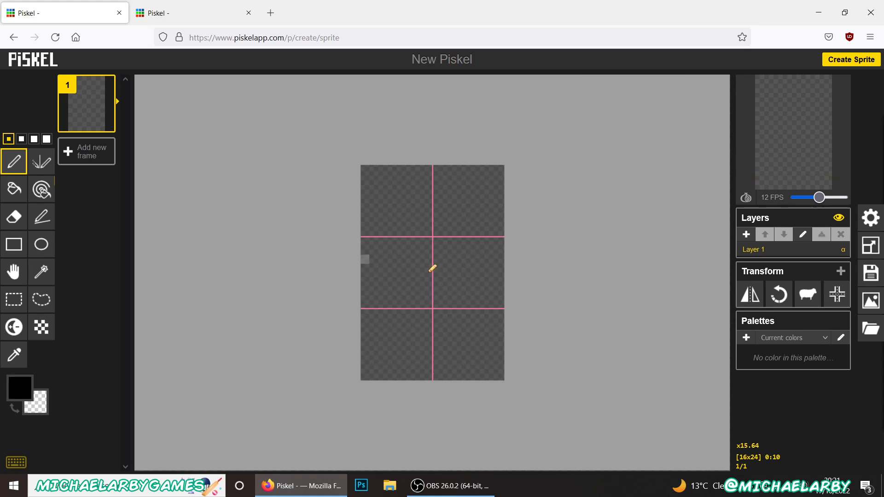
Check the canvas grid options for visibility, size, spacing and colour
left_click(870, 219)
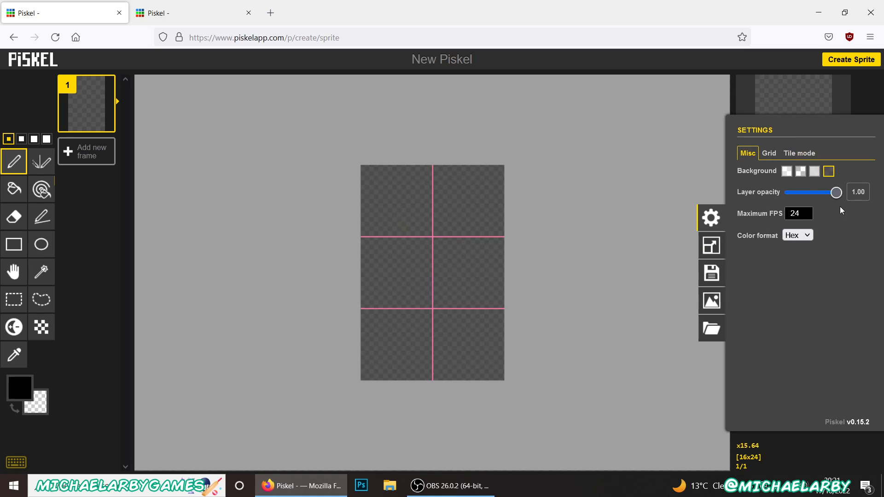
left_click(768, 154)
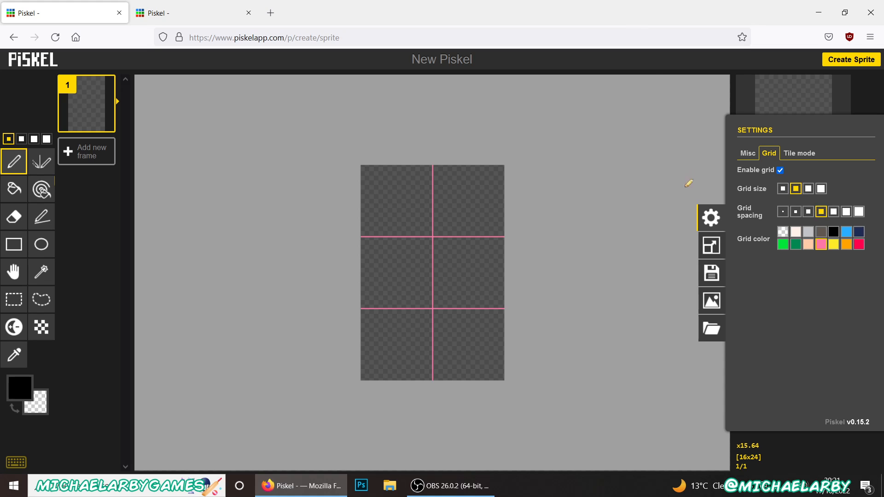
left_click(683, 273)
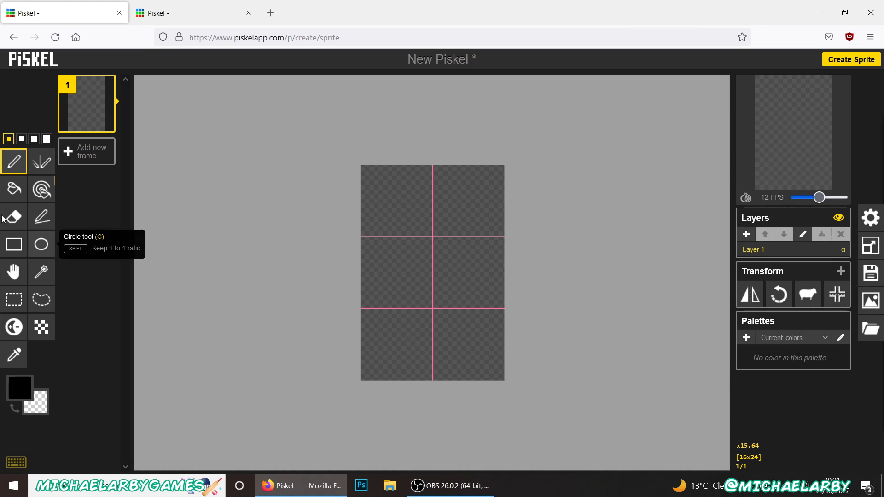
Draw a black circle outline about 10 by 10 pixels as the head and a rectangle about 10 by 8 pixels below as the body
left_click(43, 251)
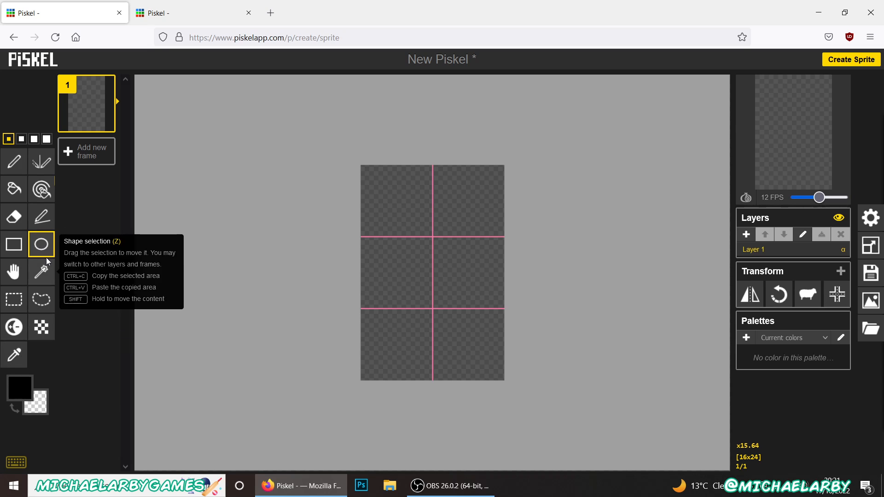
left_click_drag(395, 167, 471, 244)
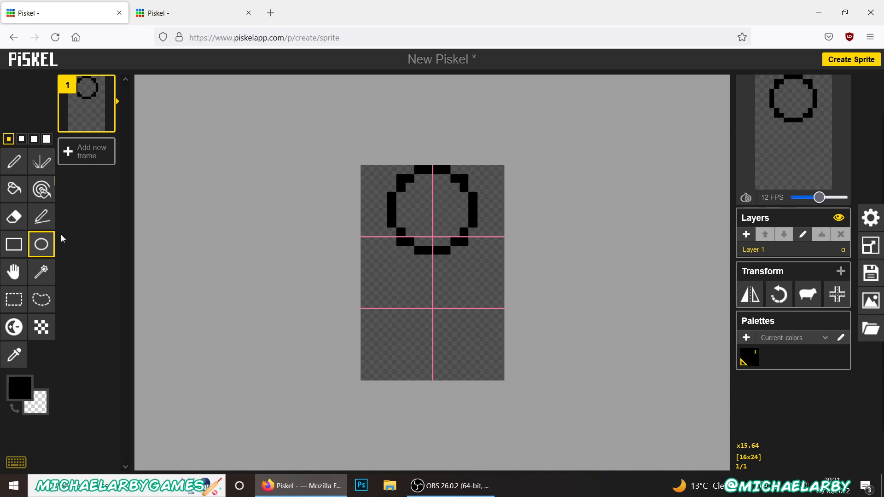
left_click(13, 244)
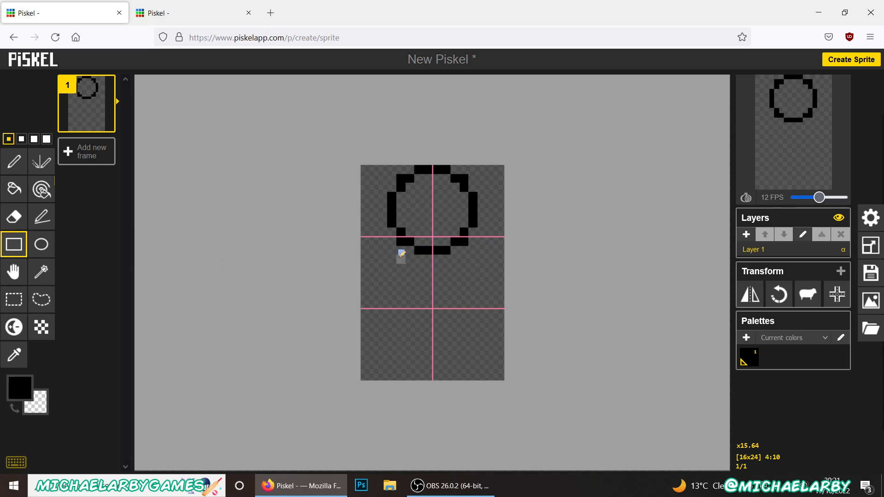
left_click_drag(396, 249, 470, 307)
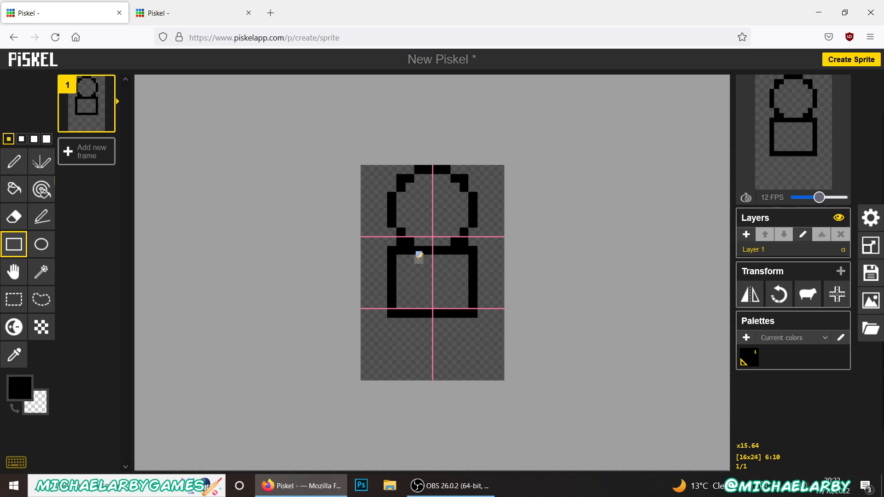
Fill the inside of the body rectangle with green #2fa123
left_click(26, 396)
left_click(99, 300)
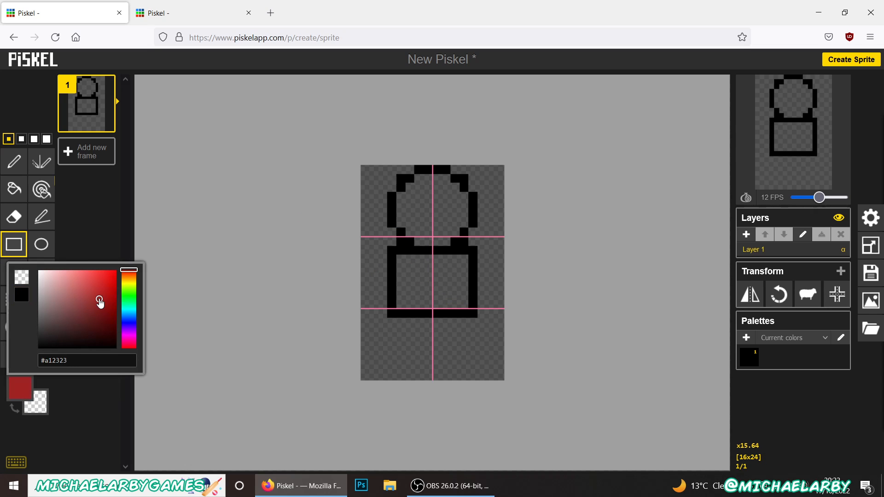
left_click(130, 295)
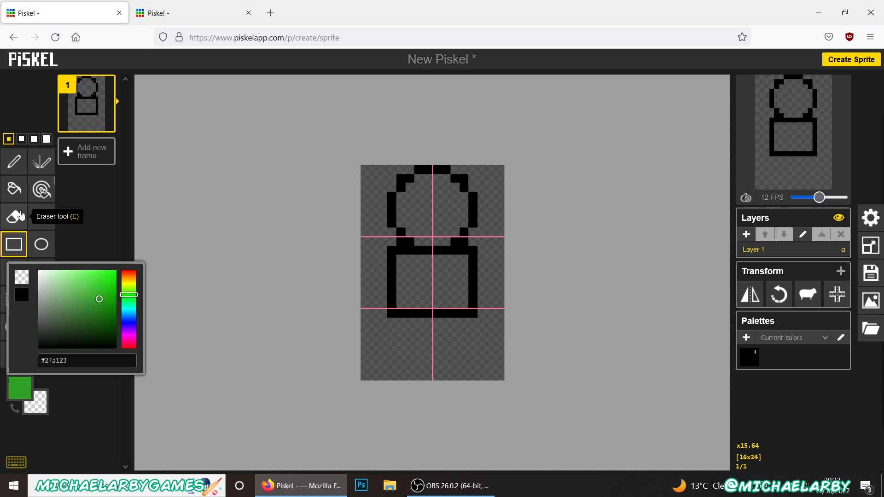
left_click(14, 189)
left_click(409, 292)
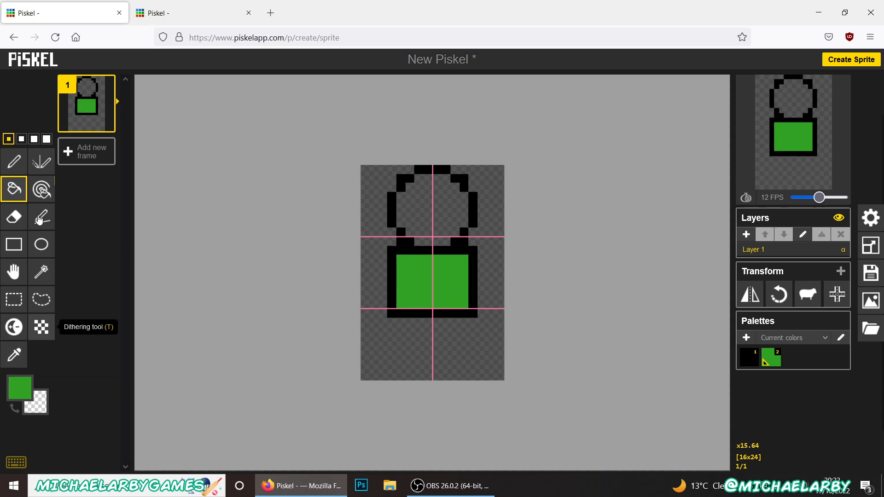
Fill the inside of the head circle with brown #a17323
left_click(14, 354)
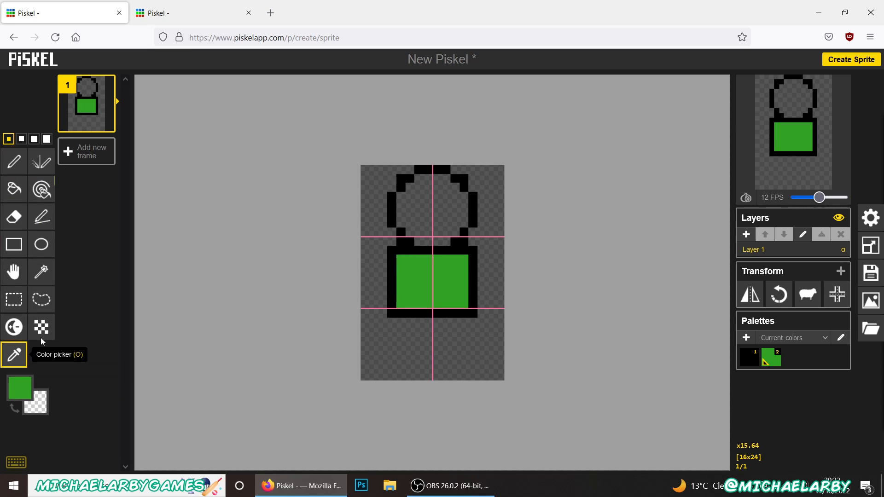
left_click(18, 382)
left_click(145, 280)
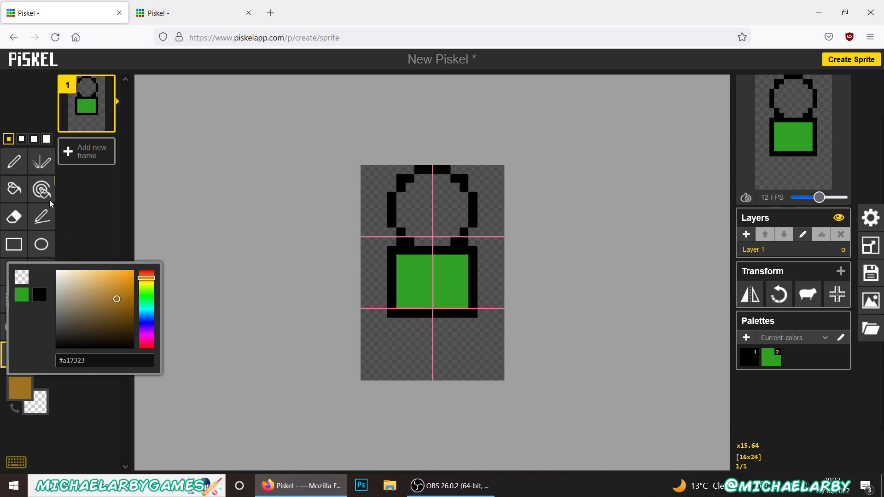
left_click(14, 189)
left_click(433, 214)
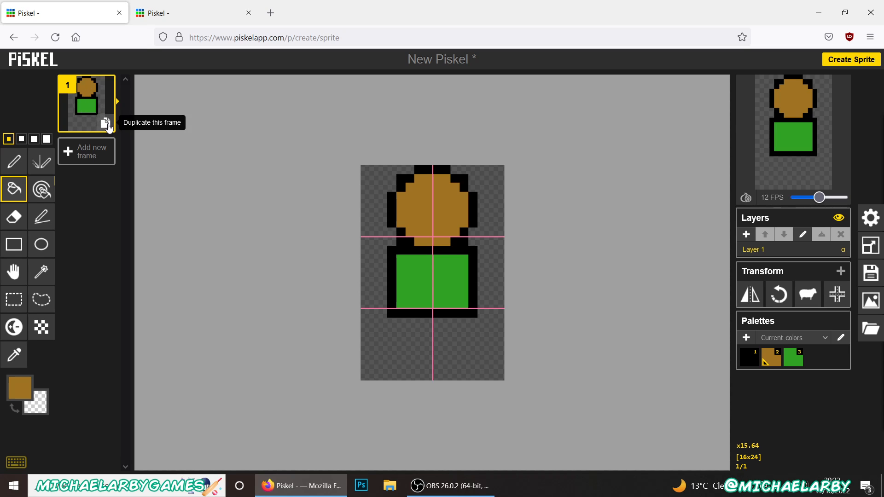
Duplicate frame 1 and shift the whole figure one pixel down in the copy by cutting and pasting it
left_click(107, 125)
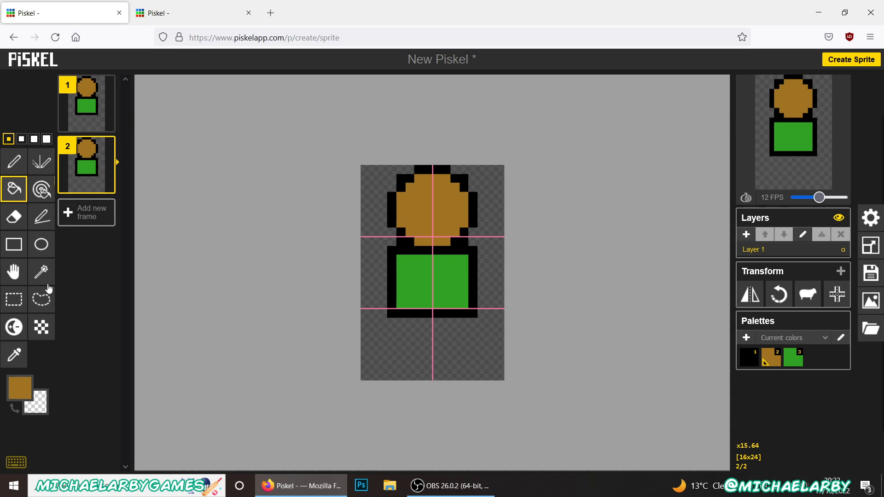
left_click(14, 300)
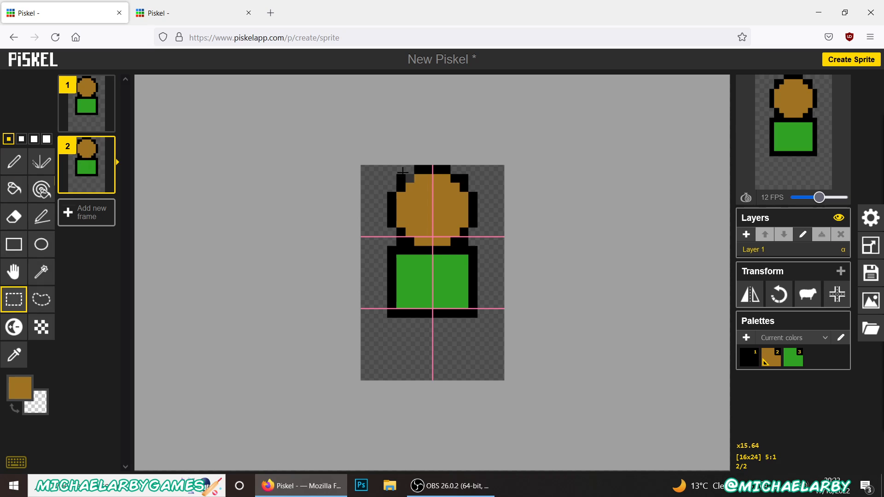
left_click_drag(390, 170, 467, 305)
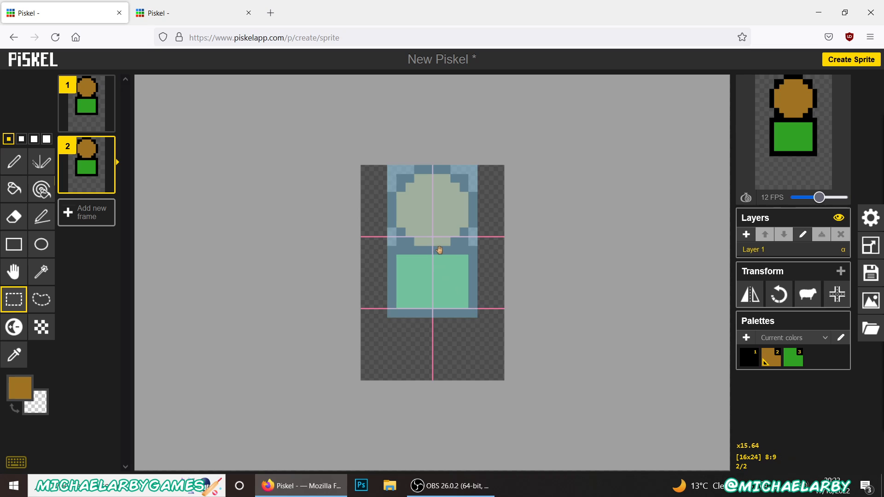
key("ctrl+x")
left_click_drag(443, 253, 443, 261)
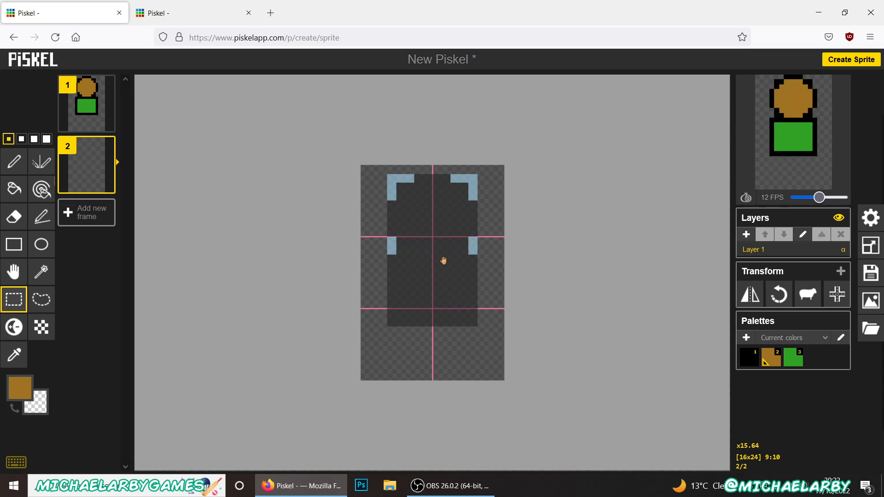
key("ctrl+v")
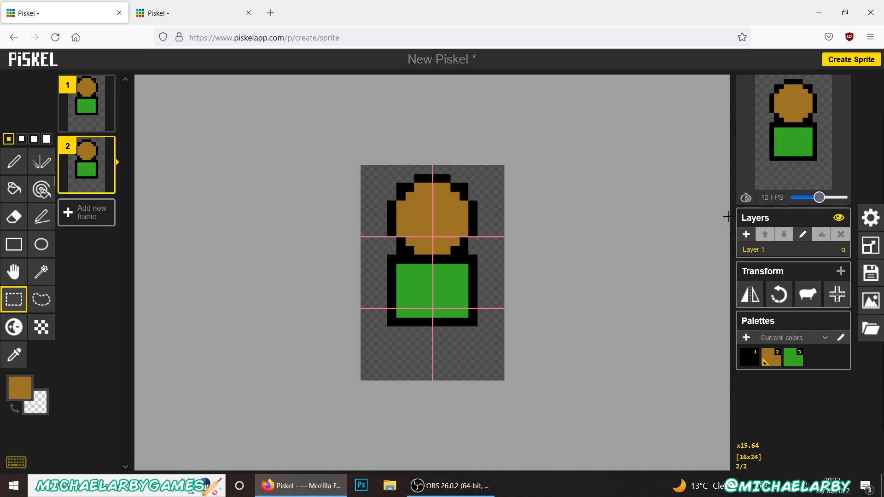
Set the animation preview speed to 4 FPS
mouse_move(799, 141)
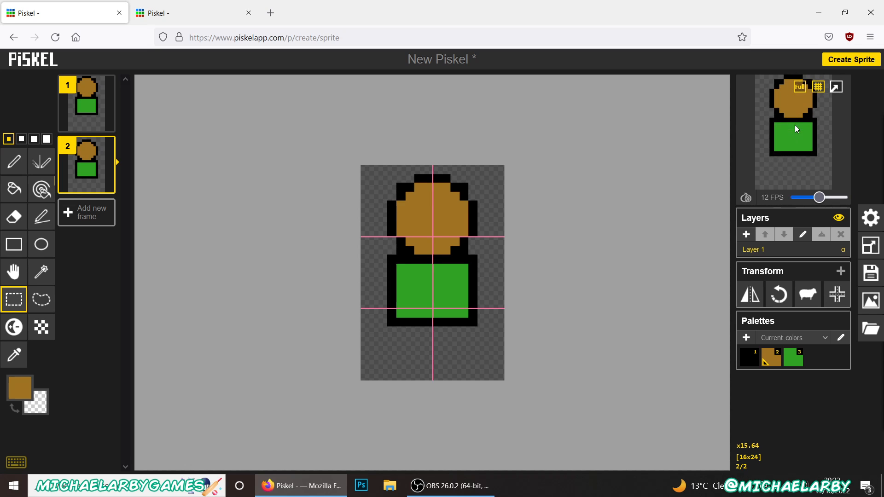
left_click(804, 198)
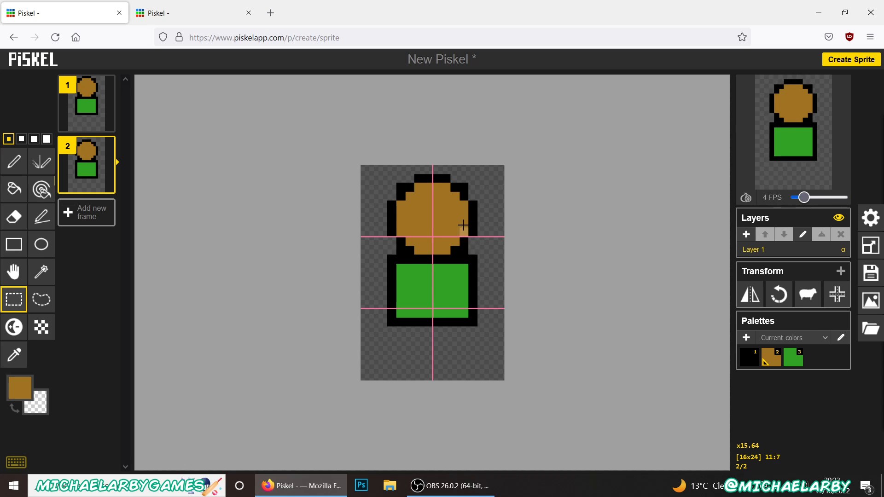
mouse_move(796, 108)
Paint two white (#ffffff) 2 by 2 pixel eyes on the face in frame 2 and in the matching place in frame 1
left_click(20, 391)
left_click_drag(94, 286, 23, 256)
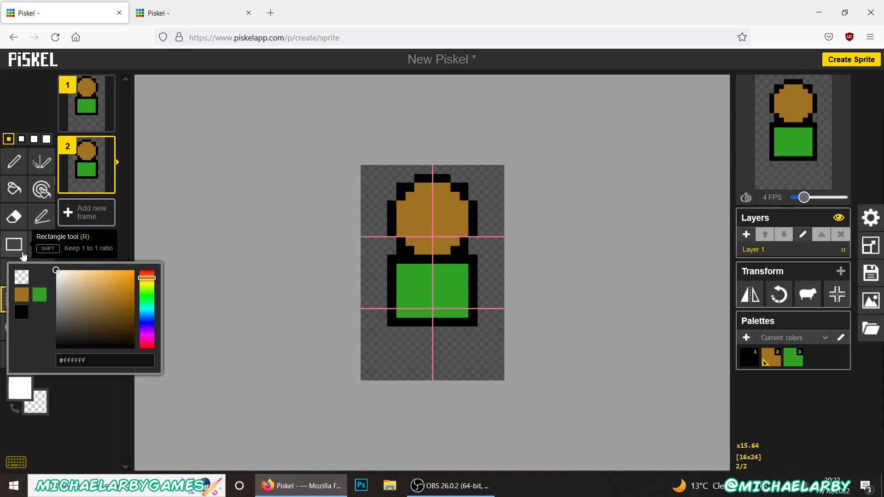
left_click(14, 161)
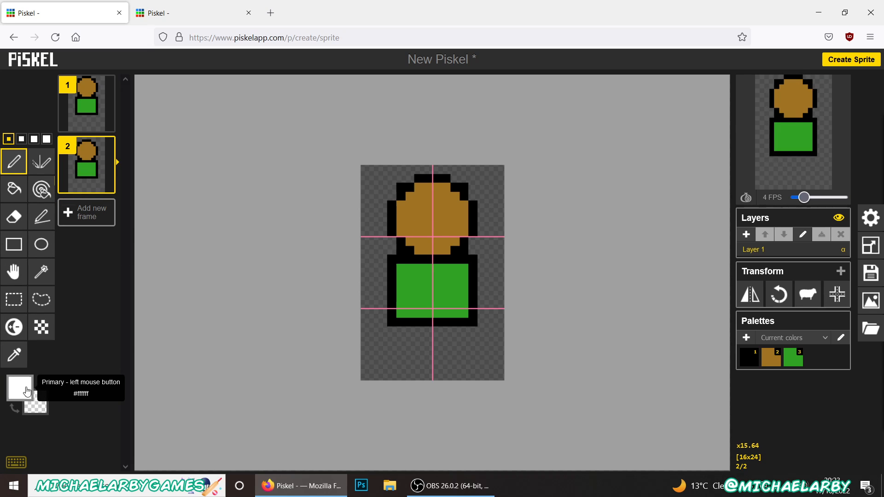
left_click(464, 221)
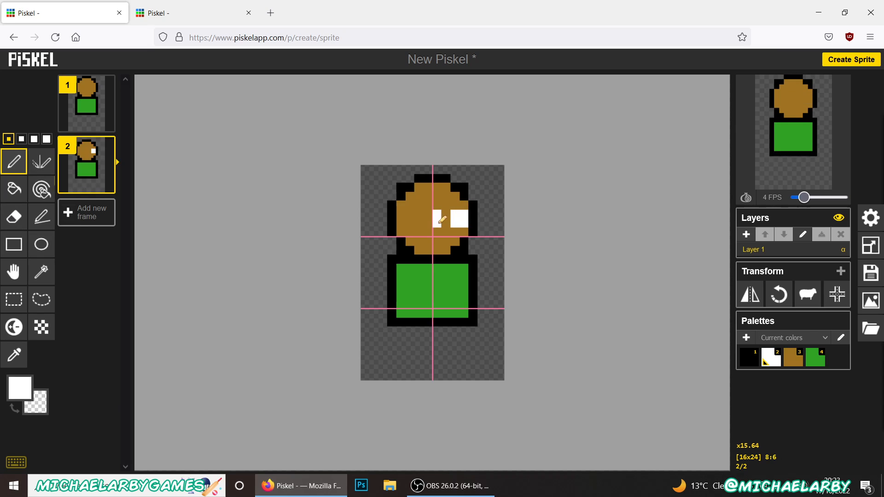
left_click(432, 215)
left_click(95, 97)
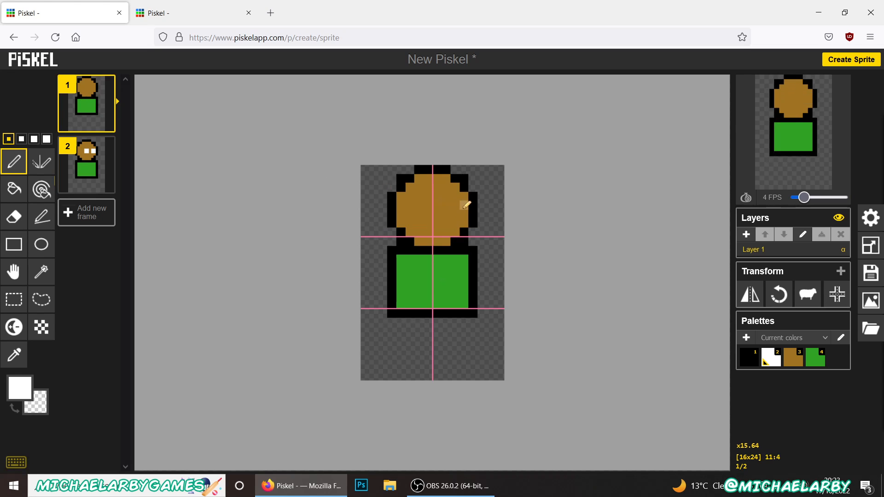
left_click_drag(463, 208, 428, 214)
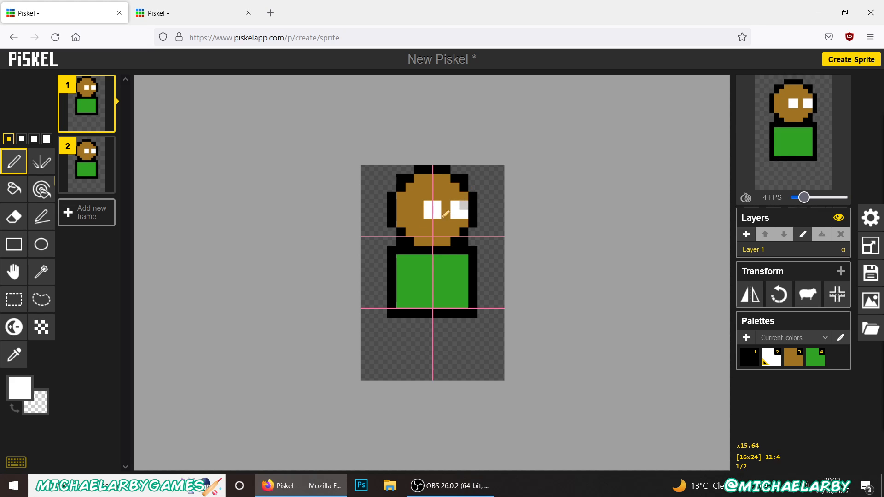
mouse_move(832, 106)
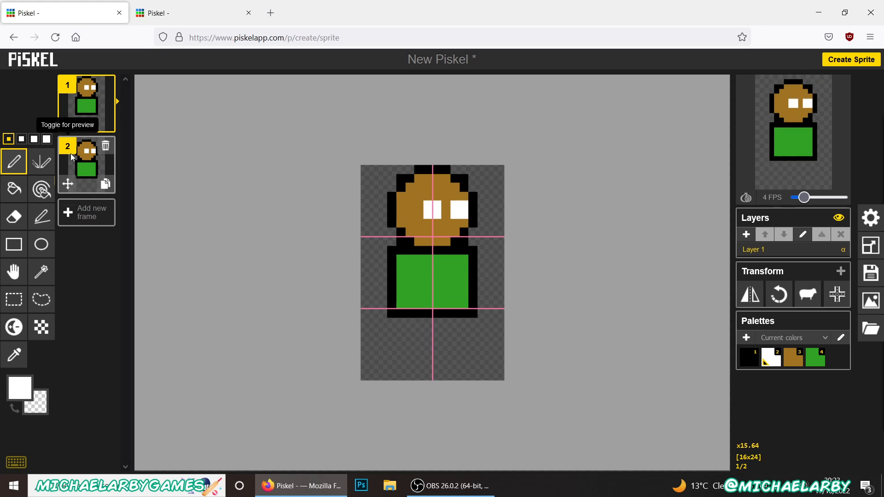
left_click(87, 168)
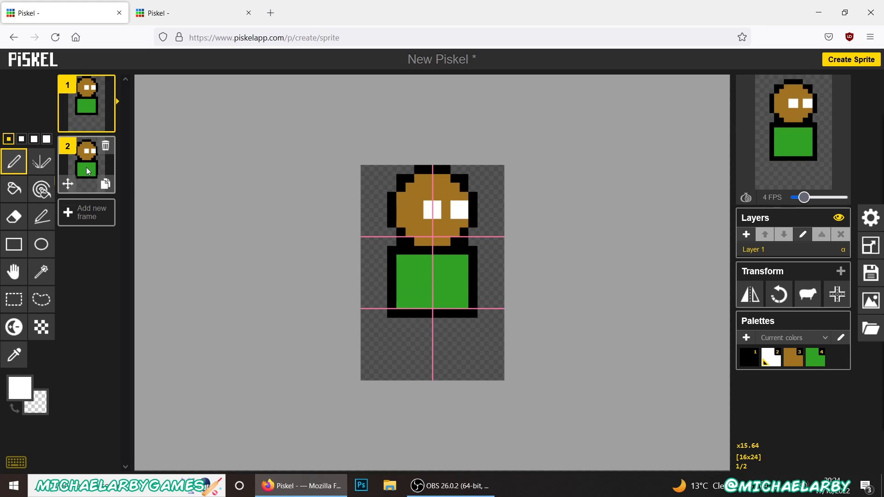
left_click(85, 105)
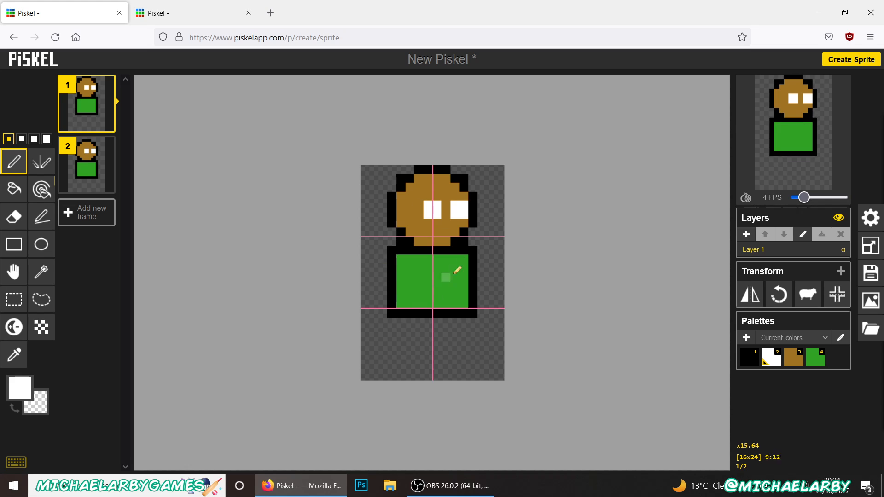
left_click(68, 151)
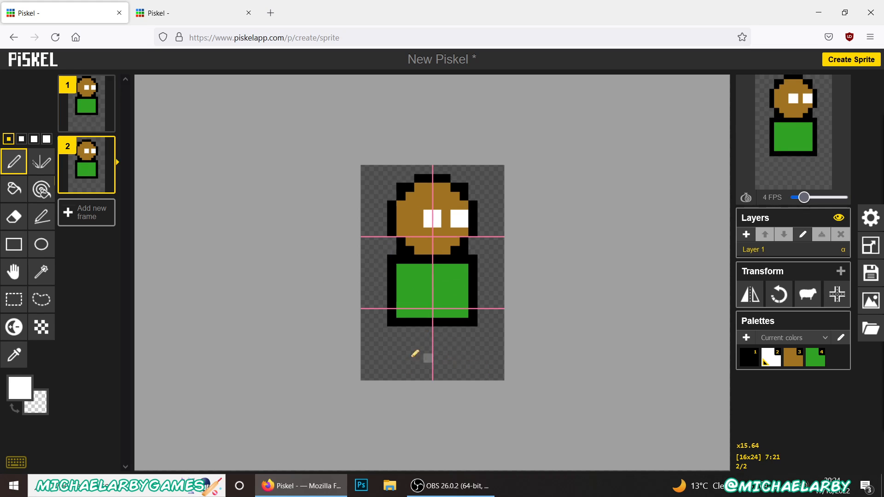
Draw a black (#000000) 6 by 3 pixel rectangle outline as a foot at the bottom of frame 1, below the body
left_click(90, 107)
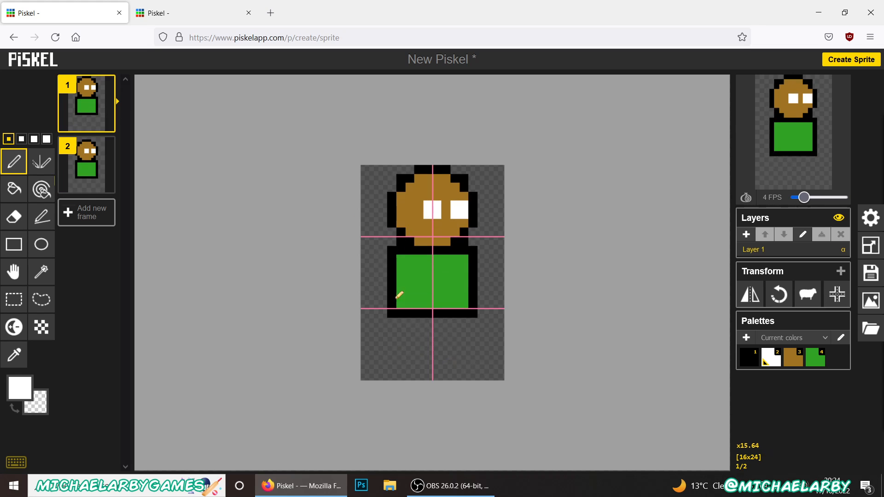
left_click(14, 244)
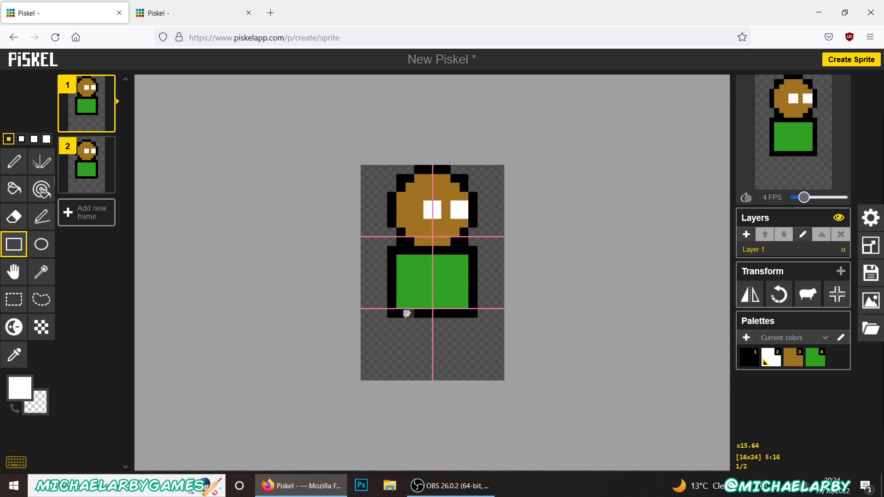
left_click(20, 387)
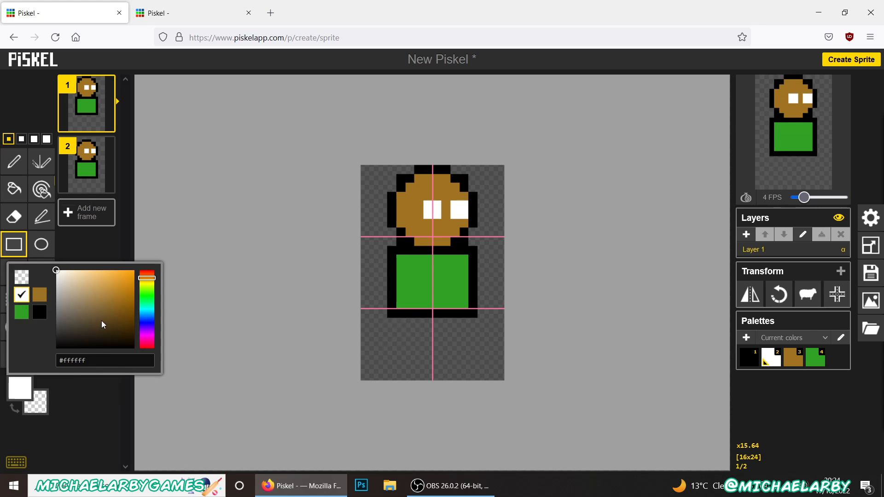
left_click_drag(101, 321, 184, 395)
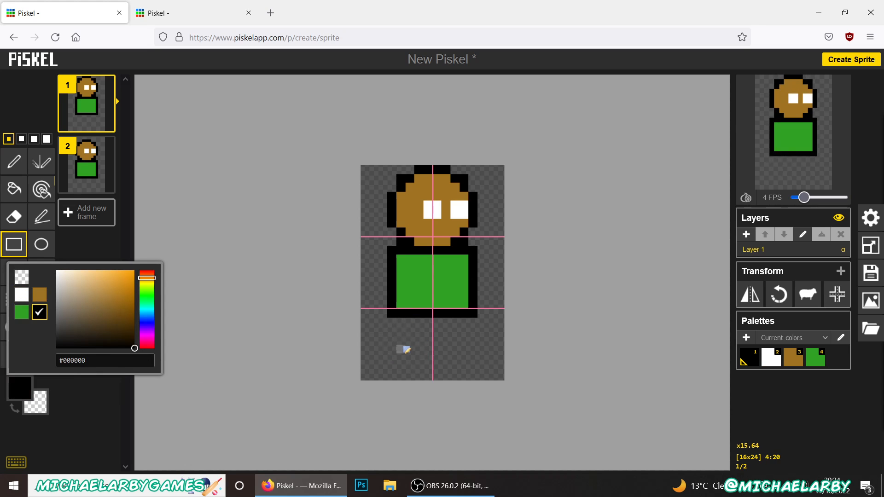
mouse_move(403, 355)
left_mouse_down()
mouse_move(443, 374)
mouse_move(401, 373)
mouse_move(440, 374)
left_mouse_up()
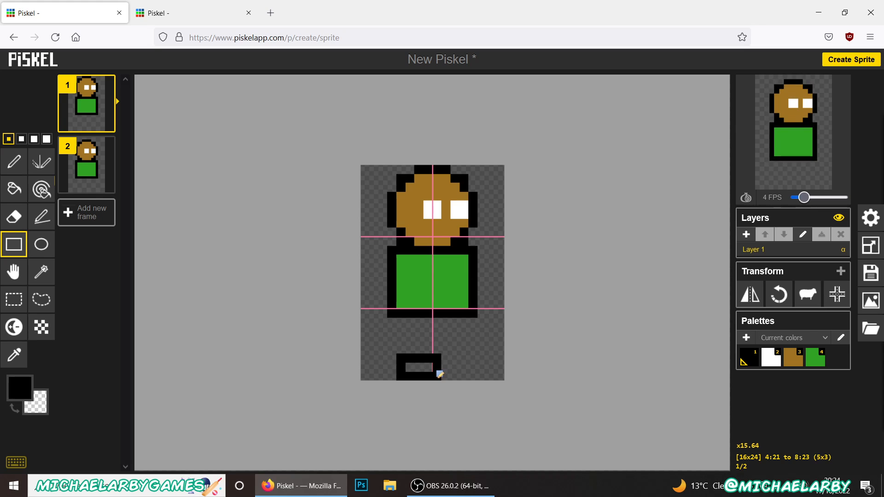
left_click_drag(440, 373, 447, 373)
left_click_drag(446, 373, 446, 373)
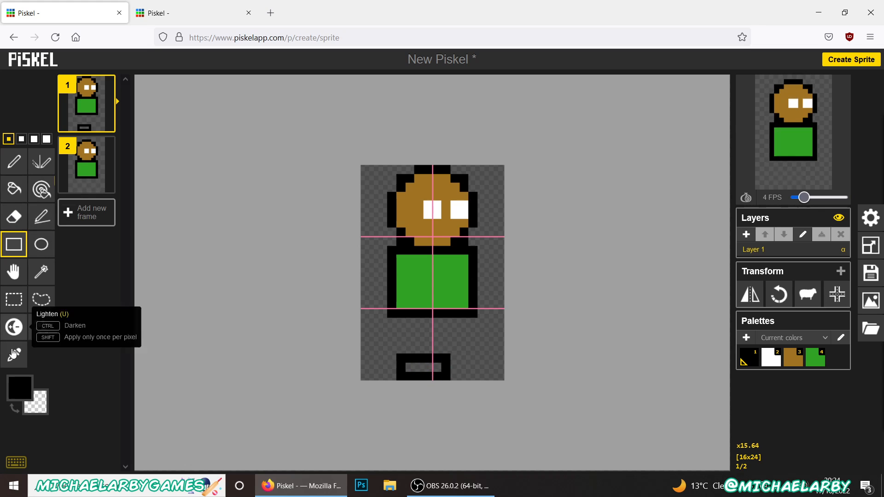
Fill the inside of the foot outline in frame 1 with light purple #8952ca
left_click(21, 389)
left_click(148, 316)
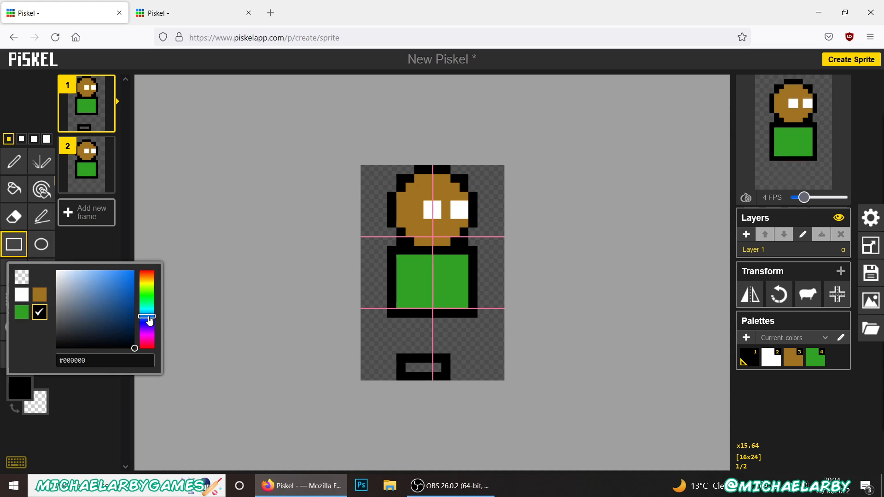
left_click(148, 328)
left_click(103, 287)
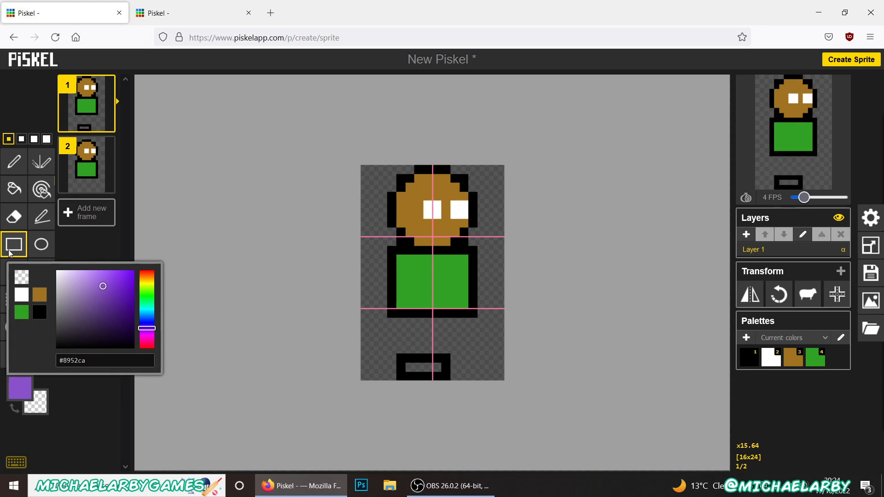
left_click(14, 188)
left_click(407, 367)
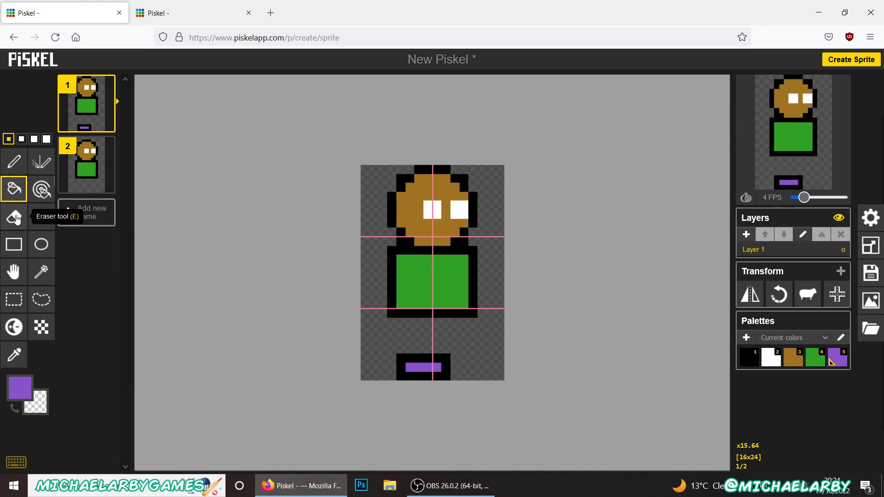
Add a black 3 by 3 pixel outline for the second foot in frame 1, sharing the first foot's right edge
left_click(14, 244)
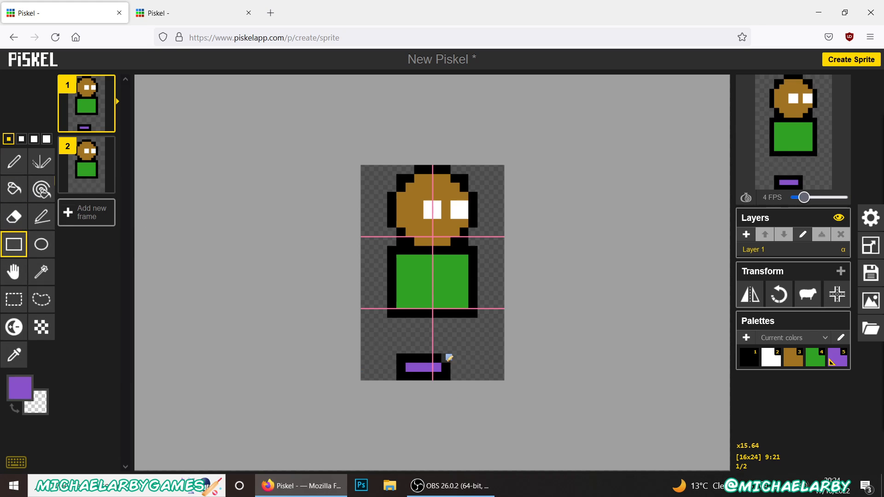
left_click_drag(449, 357, 457, 367)
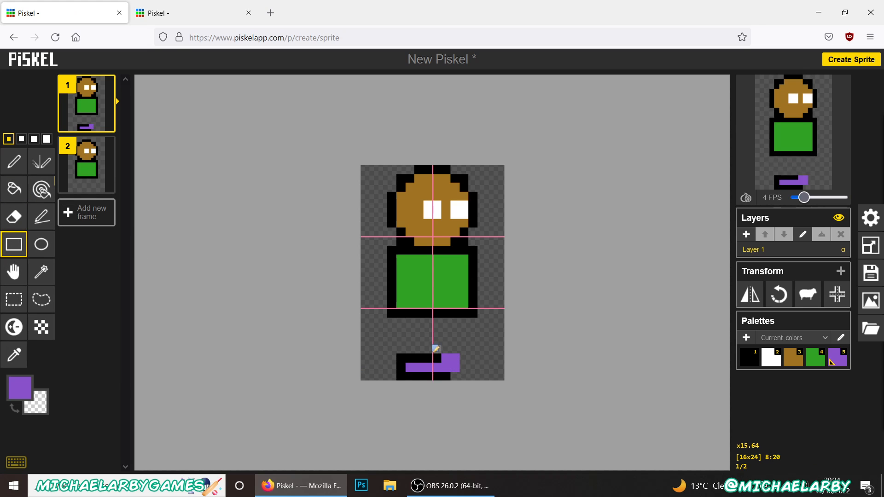
key("ctrl+z")
left_click(19, 387)
left_click(21, 330)
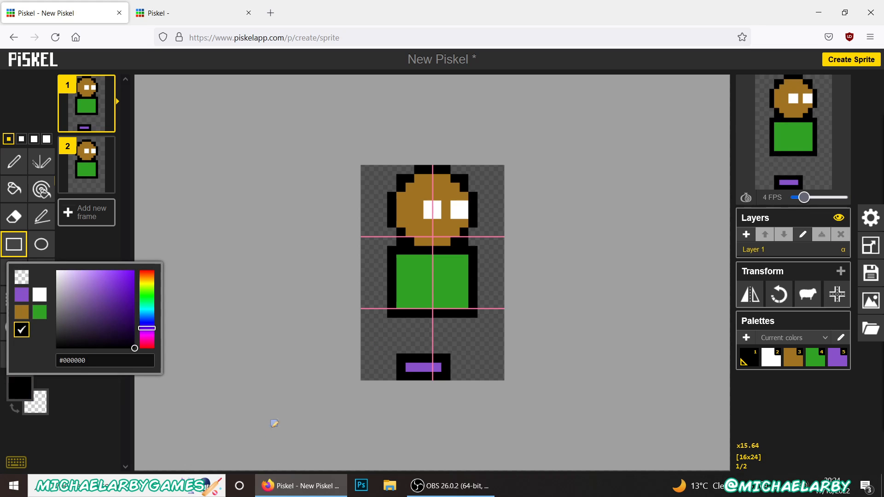
left_click_drag(447, 356, 465, 371)
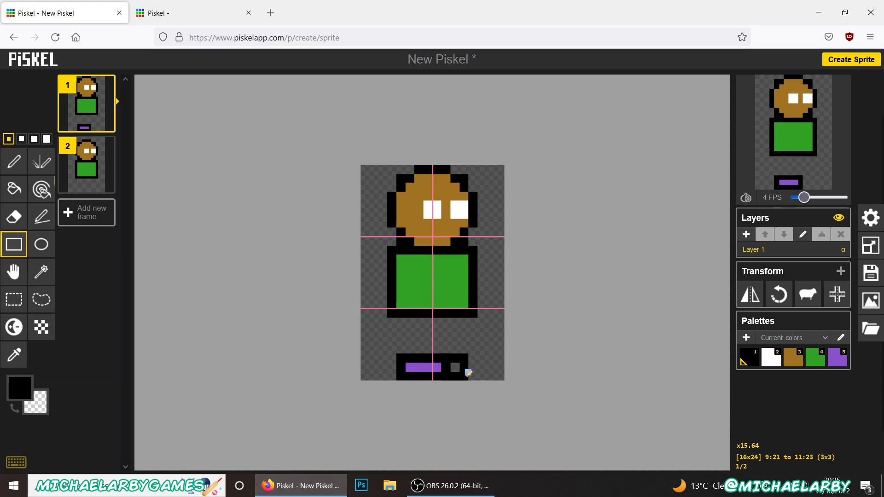
left_click_drag(466, 371, 466, 372)
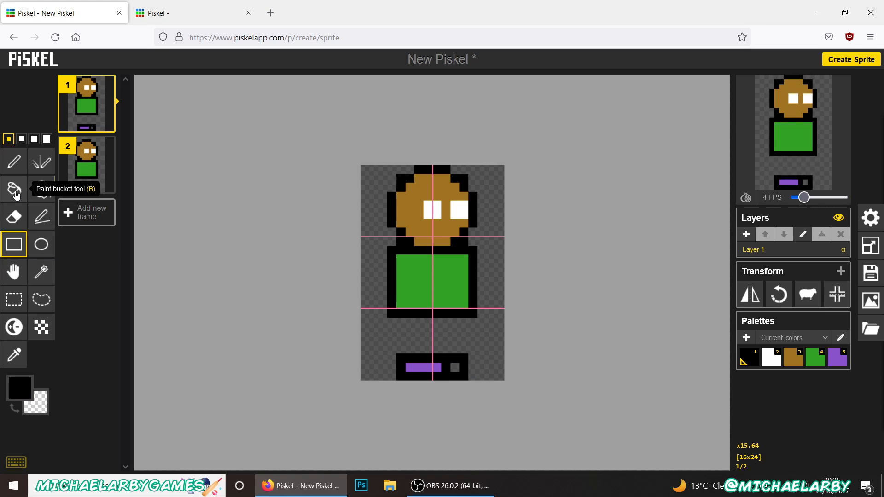
Fill the inside of the smaller second foot in frame 1 with a darker purple
left_click(19, 386)
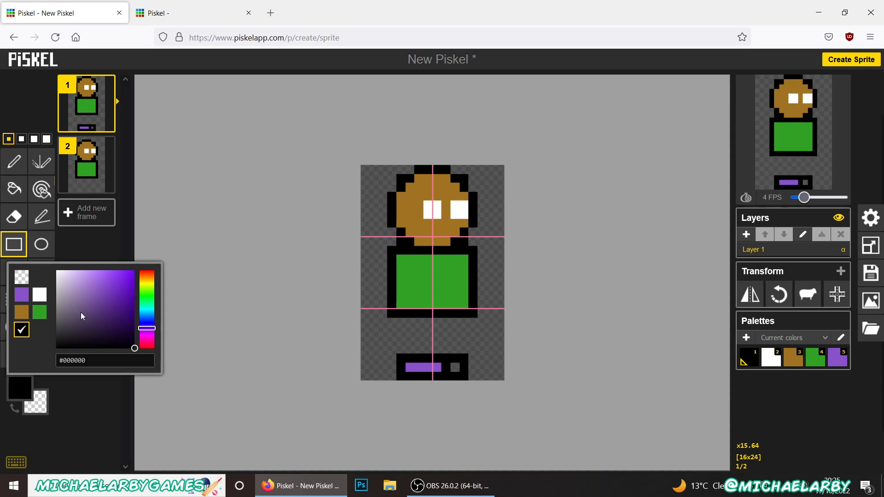
left_click(119, 310)
left_click(14, 189)
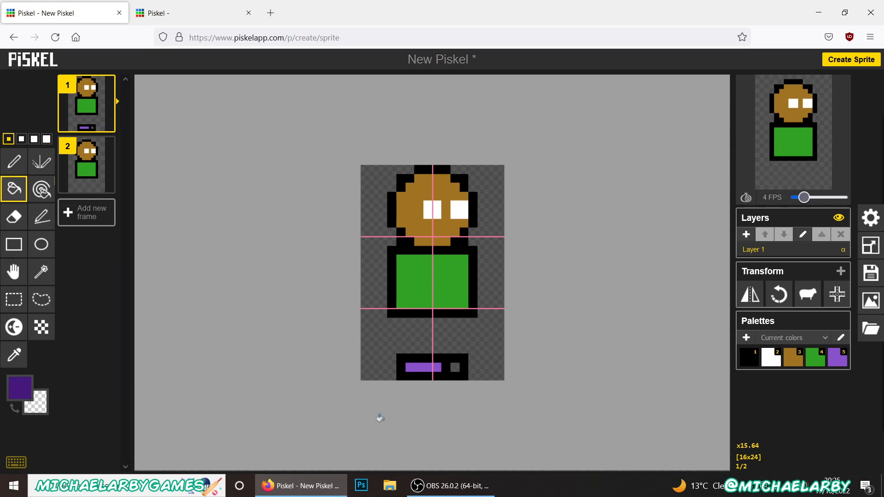
left_click(454, 366)
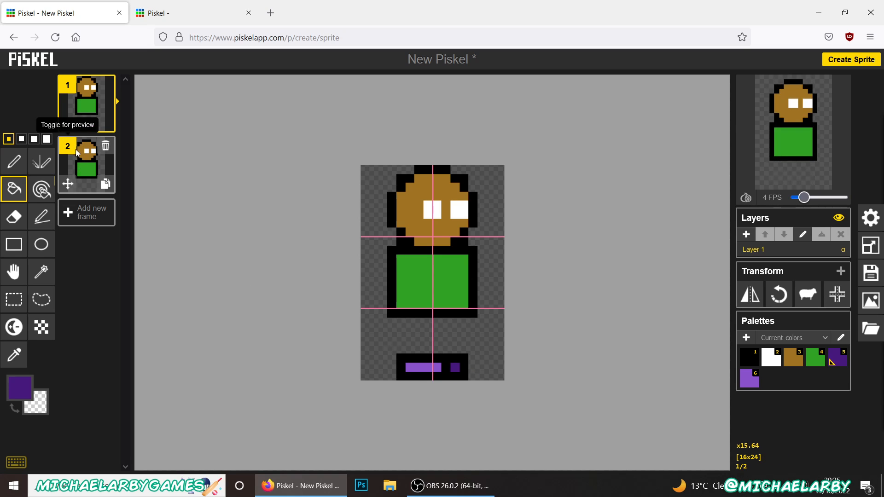
Duplicate frame 1 and move the copy to the end of the animation as frame 3
mouse_move(90, 115)
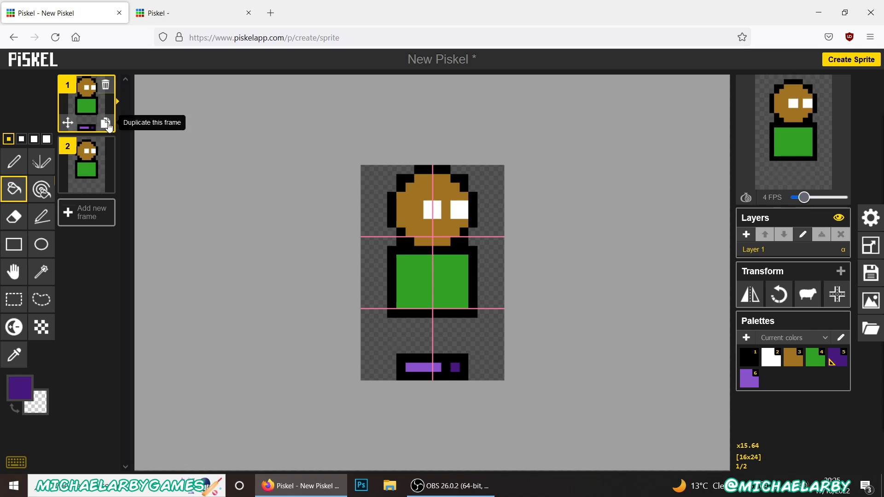
left_click(108, 126)
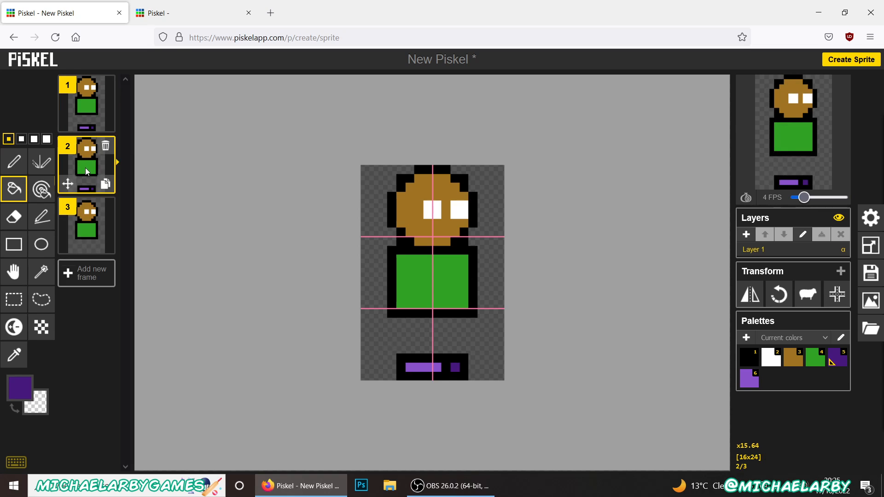
left_click_drag(85, 168, 92, 232)
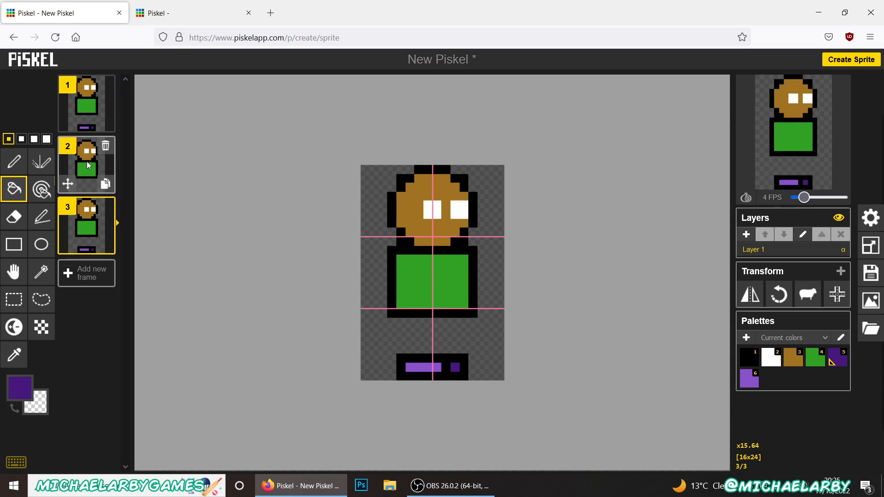
Draw a black 6 by 3 pixel foot outline at the bottom of frame 2, starting two pixels in from the canvas's left edge
left_click(91, 170)
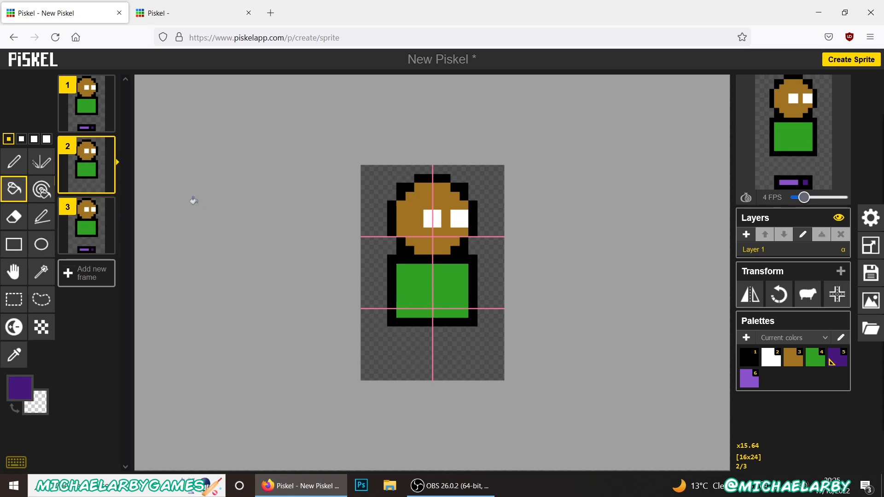
left_click(13, 244)
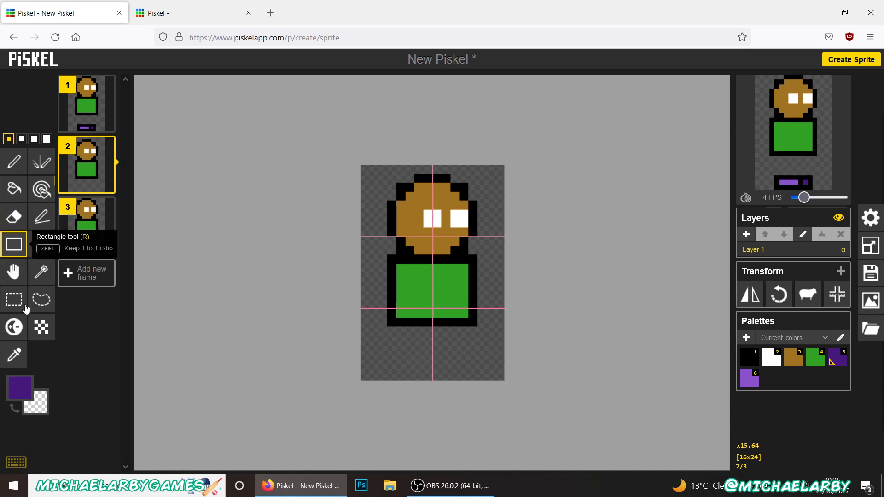
left_click(23, 397)
left_click_drag(92, 331, 132, 347)
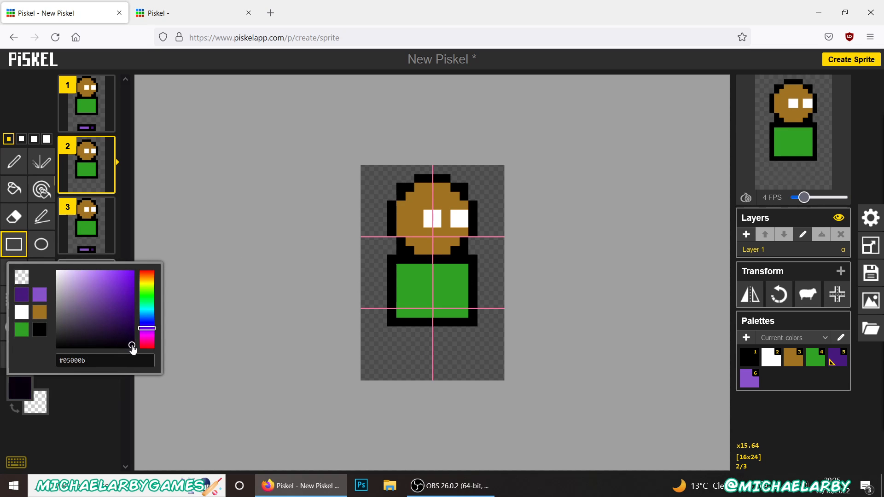
left_click(81, 102)
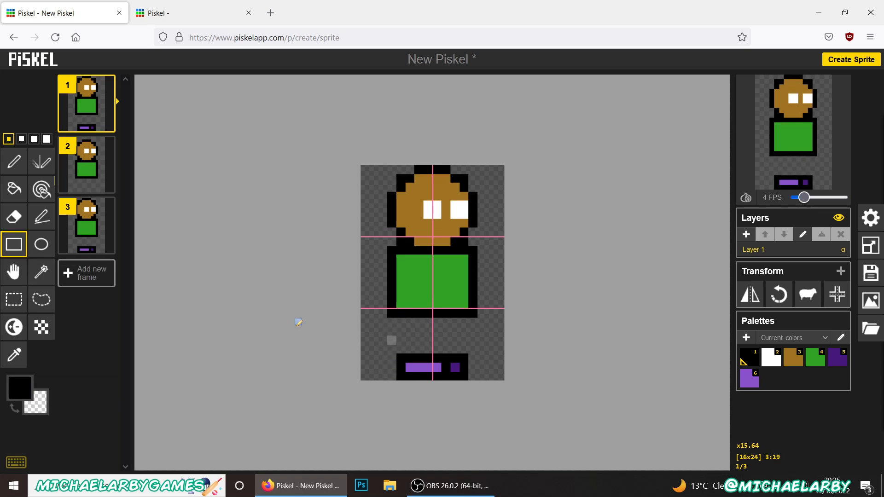
left_click(94, 185)
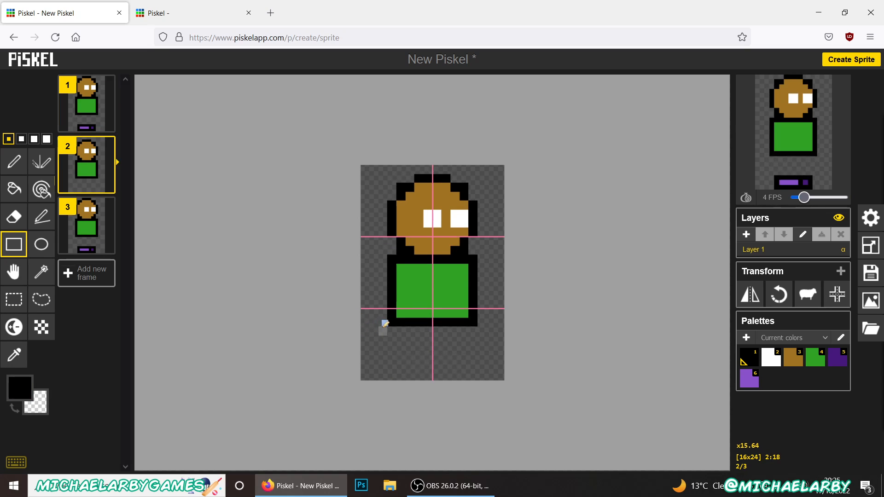
left_click_drag(384, 356, 424, 373)
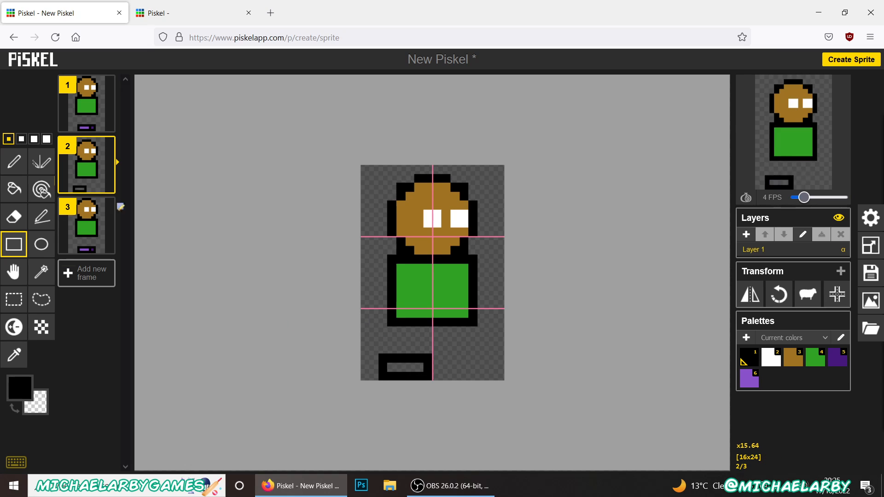
Draw a second black 6 by 3 pixel foot outline in frame 2, sharing the first foot's right edge
left_click(86, 105)
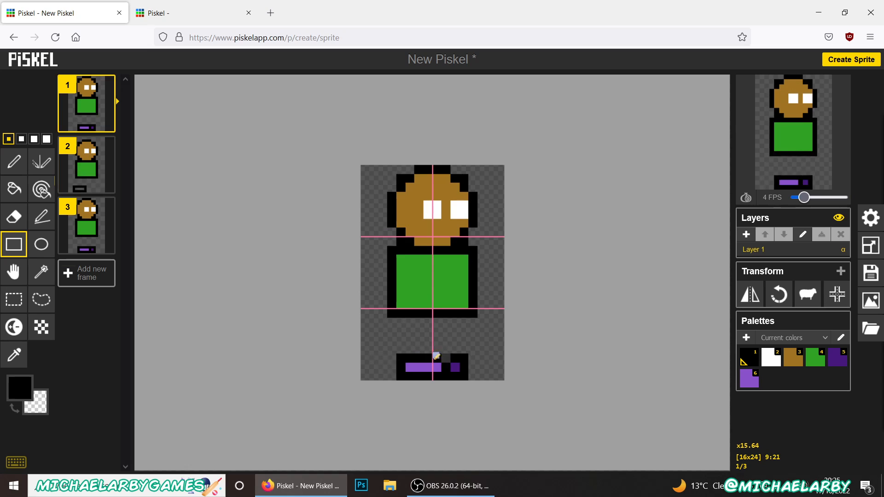
left_click(100, 149)
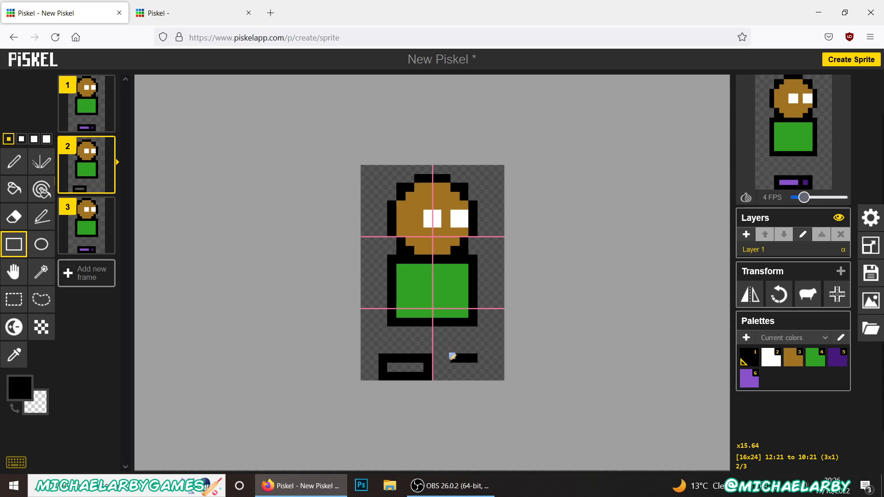
left_click_drag(451, 355, 431, 374)
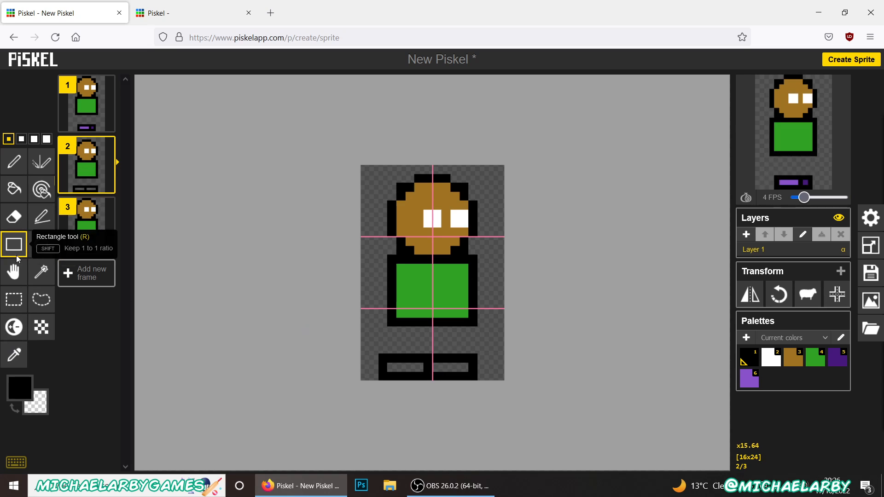
Fill the back foot in frame 2 with light purple #8952ca and the front foot with dark purple #47197d
left_click(18, 384)
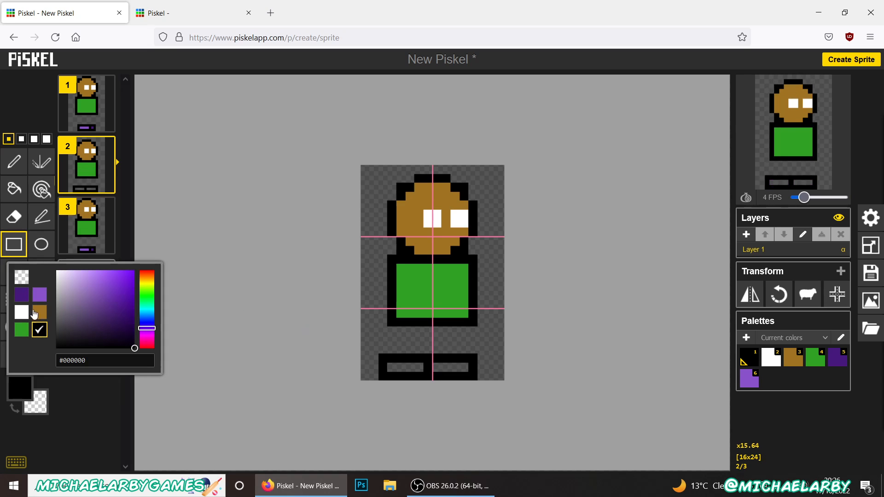
left_click(40, 298)
left_click(14, 189)
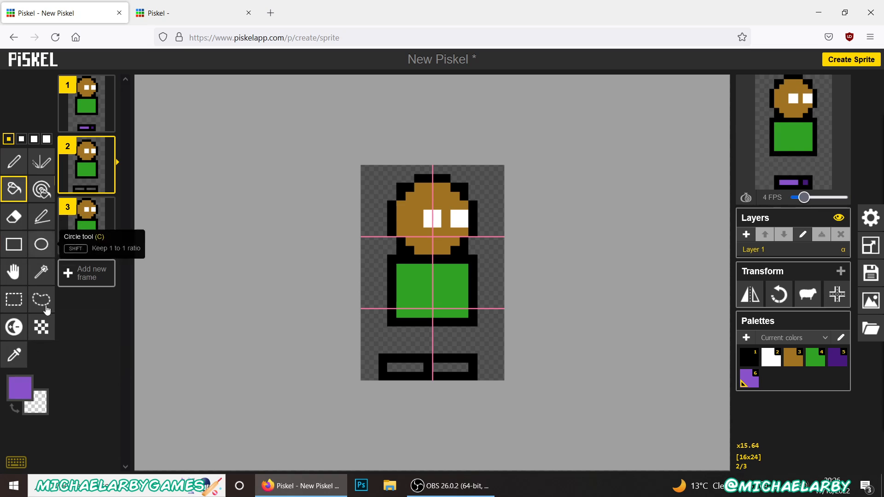
left_click(401, 368)
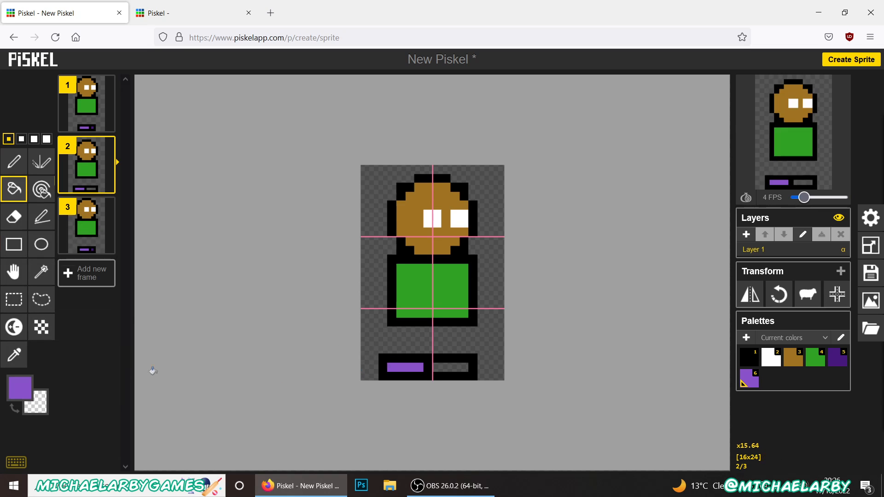
left_click(25, 388)
left_click(28, 299)
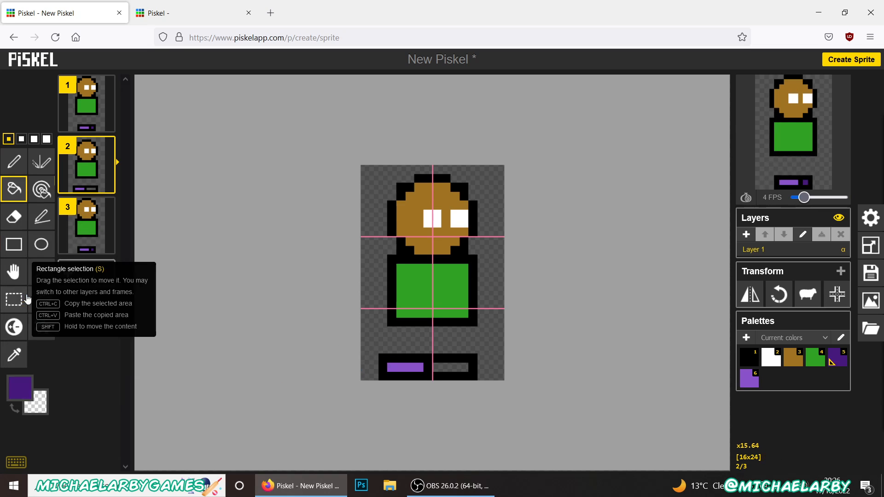
left_click(455, 364)
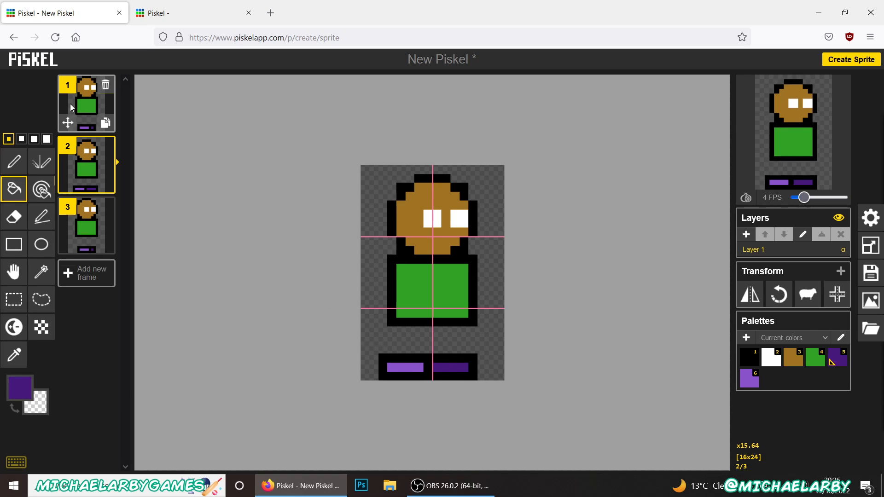
Duplicate frame 2 and move the copy to the end of the animation as frame 4
left_click(85, 113)
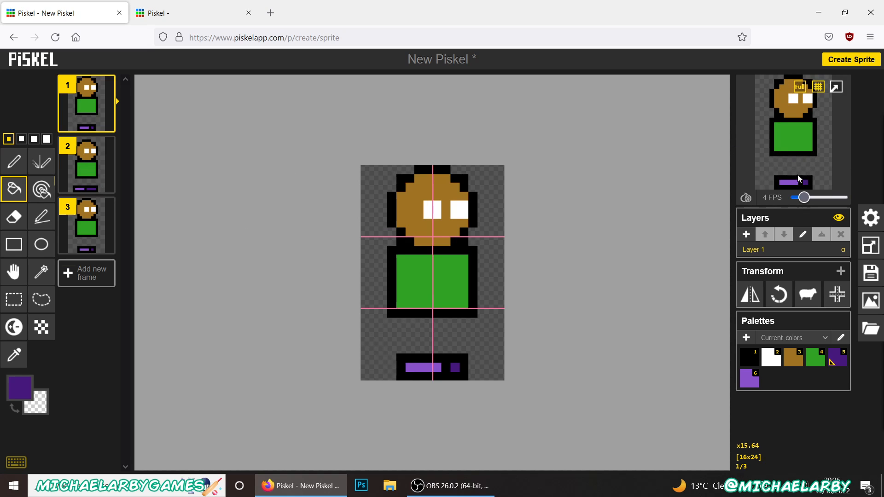
left_click(81, 162)
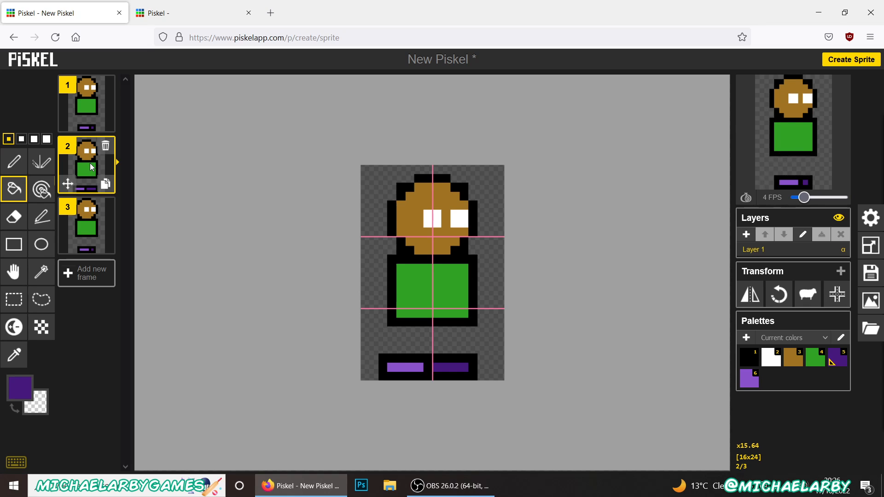
left_click(110, 188)
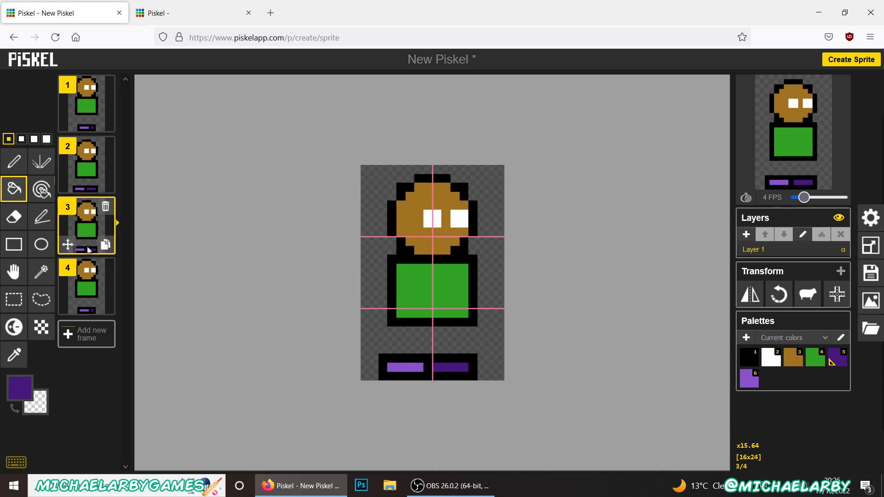
left_click_drag(89, 250, 89, 292)
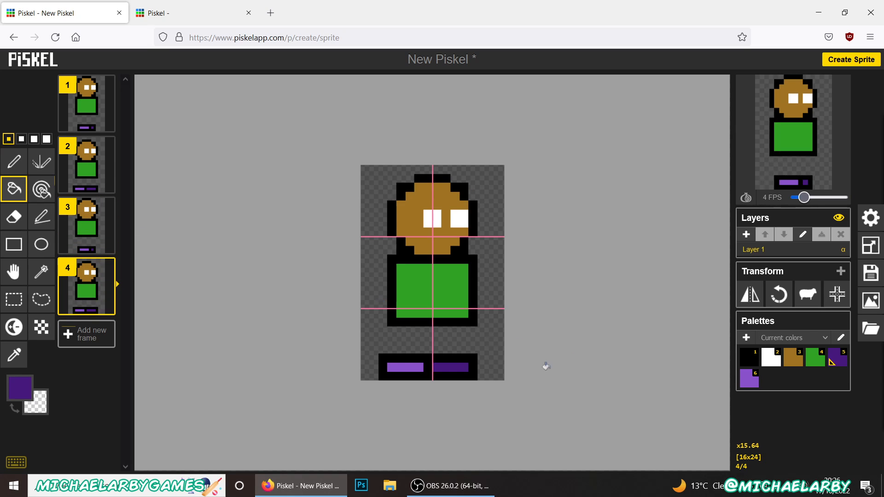
Swap the foot colours in frame 4, filling the back foot with dark purple and the front foot with light purple
left_click(404, 366)
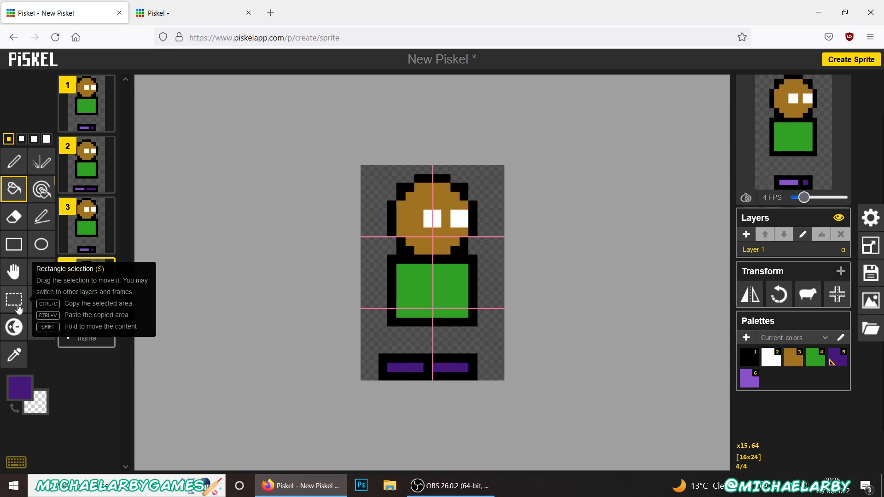
left_click(27, 377)
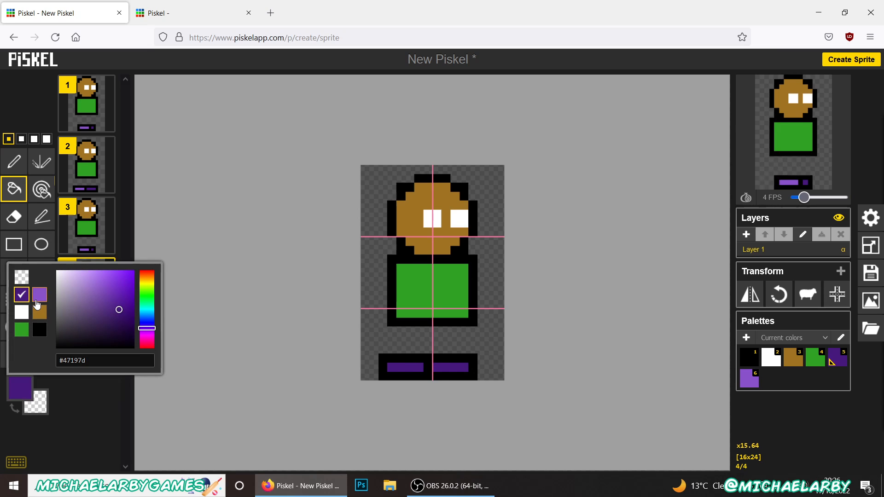
left_click(40, 295)
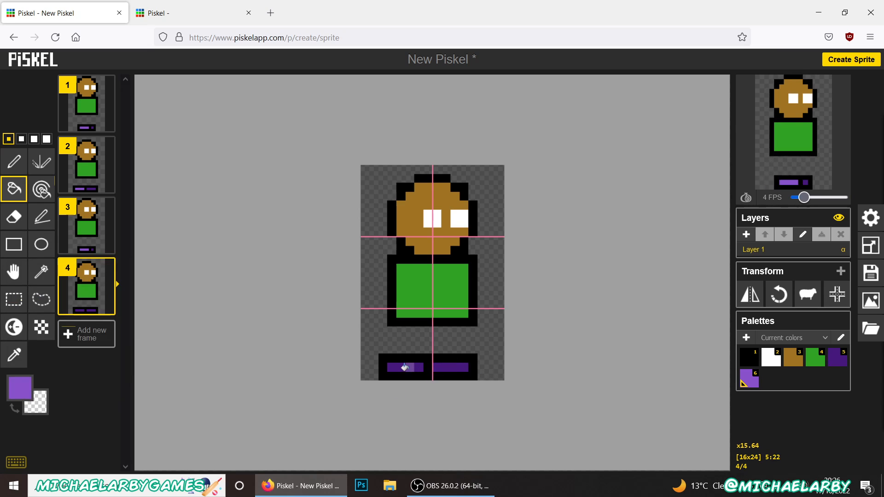
left_click(441, 365)
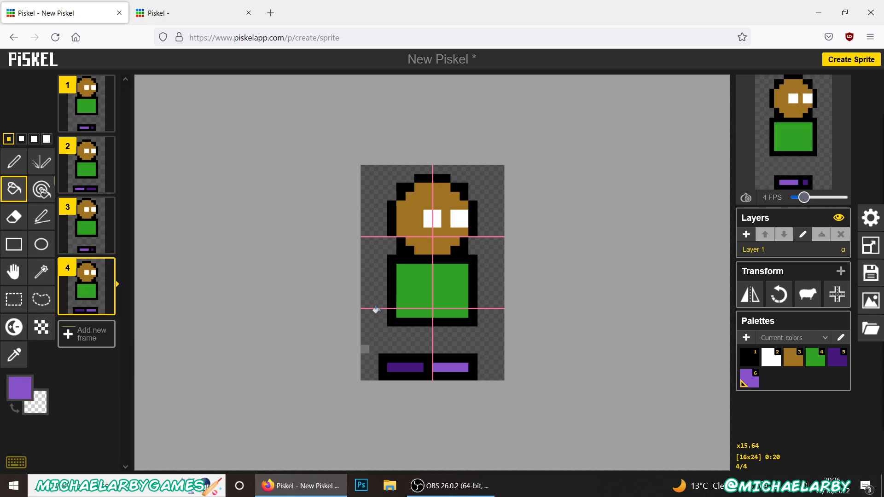
View the animation in a separate preview window and compare frames 3 and 4
mouse_move(833, 157)
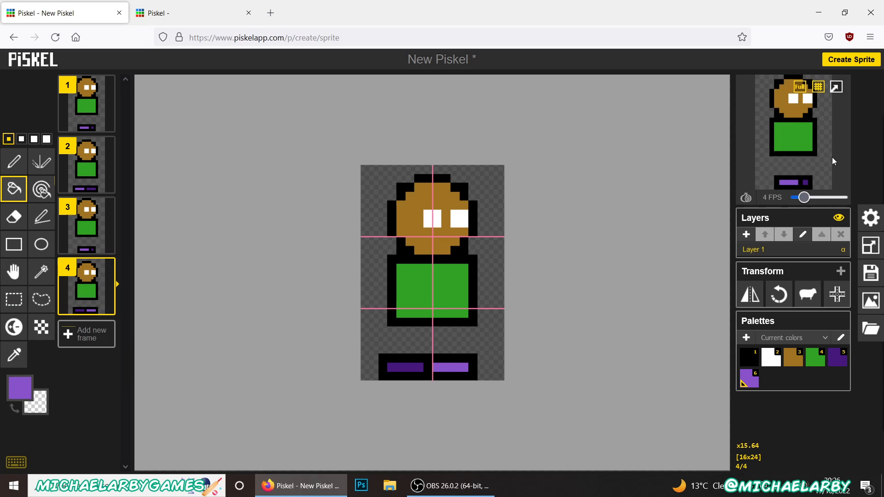
left_click(836, 88)
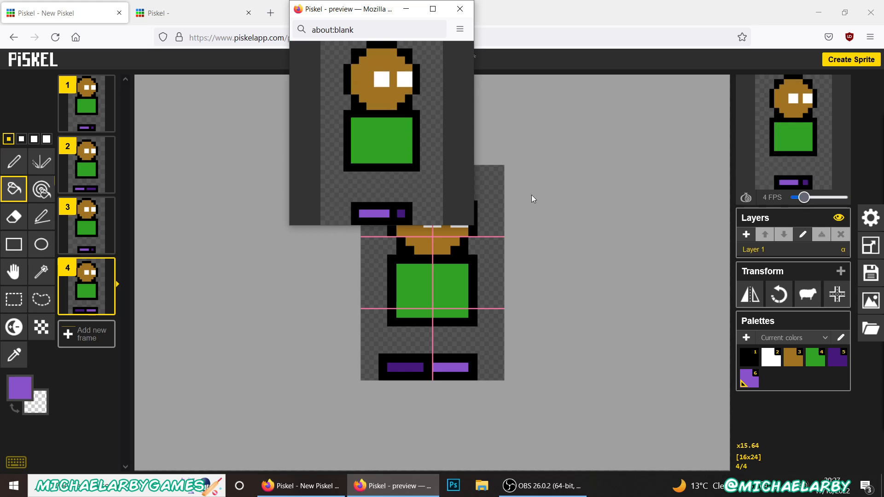
left_click(91, 236)
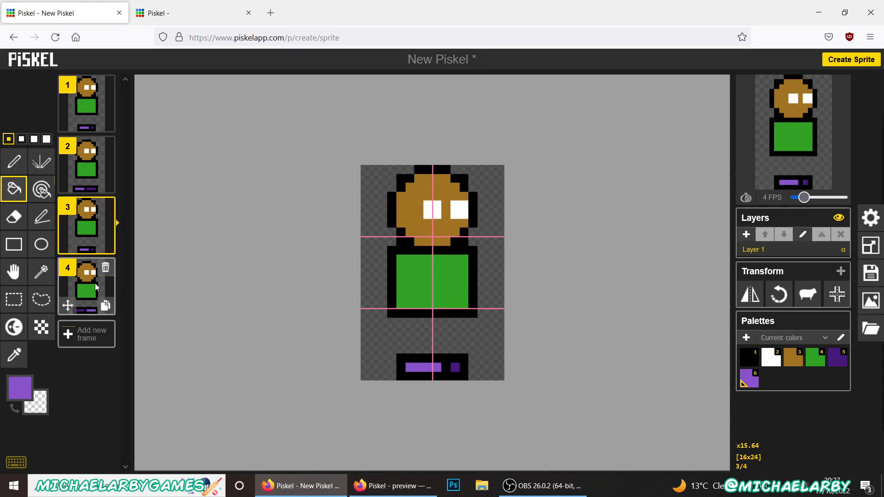
left_click(94, 285)
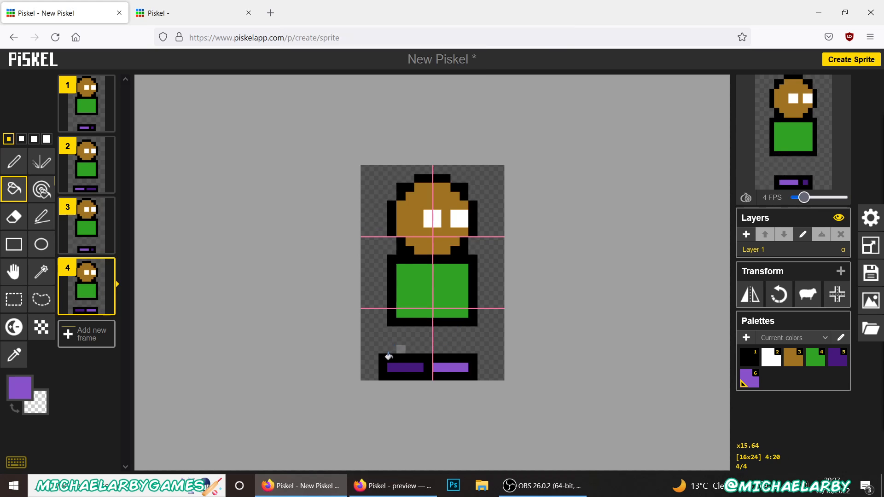
Shorten the back foot in frame 4 by one pixel, erasing its outer end and redrawing the black outline one column inward
left_click(17, 220)
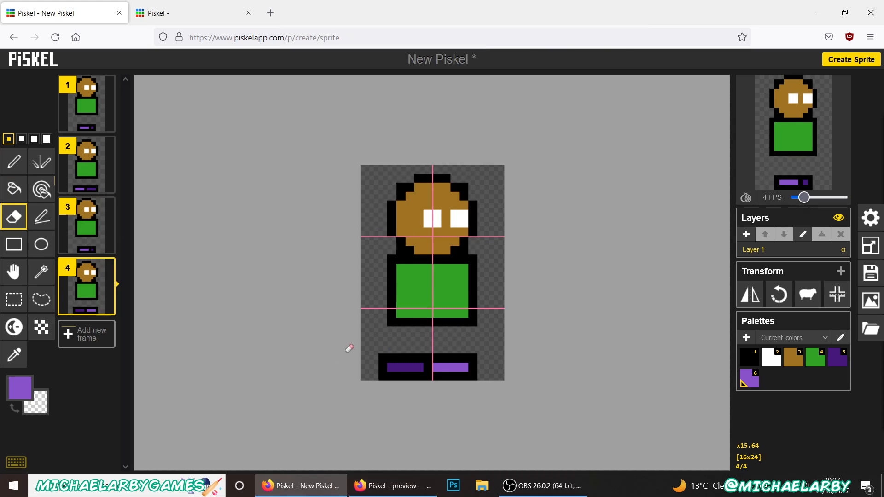
mouse_move(390, 358)
left_mouse_down()
mouse_move(385, 376)
mouse_move(380, 370)
left_mouse_up()
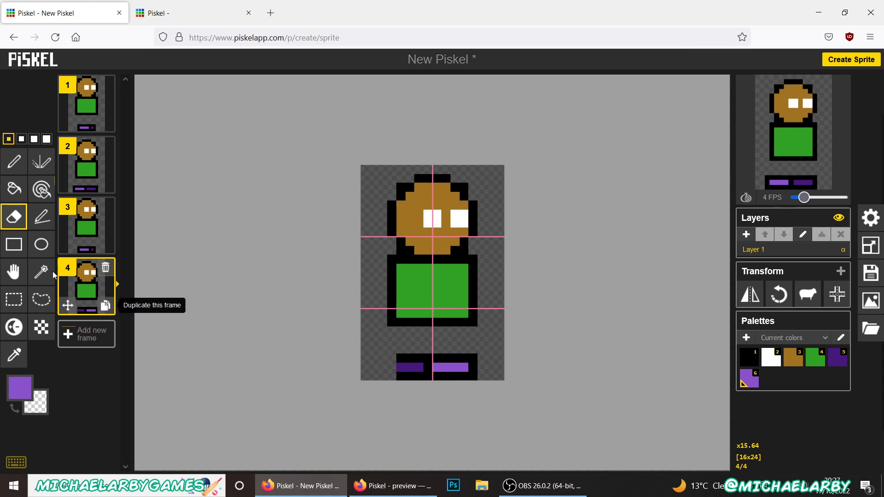
left_click(14, 165)
left_click(19, 387)
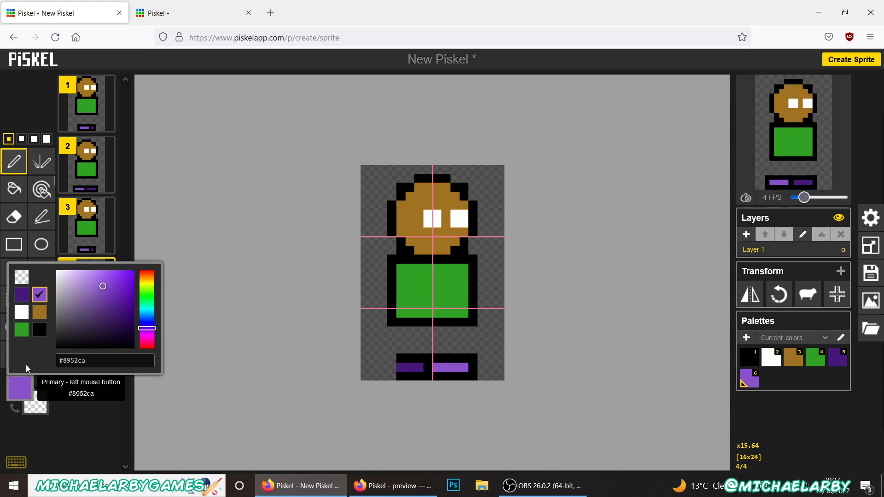
left_click(41, 334)
left_click_drag(391, 358, 392, 376)
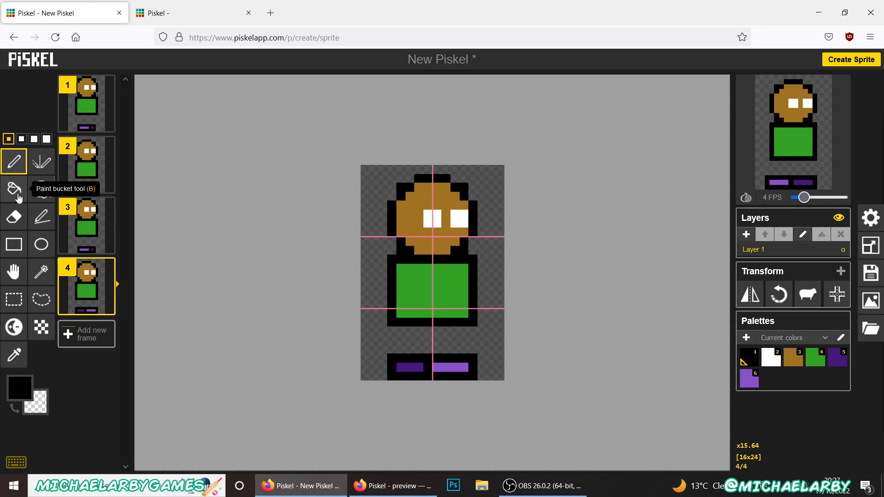
Round the body in frame 4 by erasing the outline's corner pixels and blackening the lower corner pixels of the green fill
left_click(14, 216)
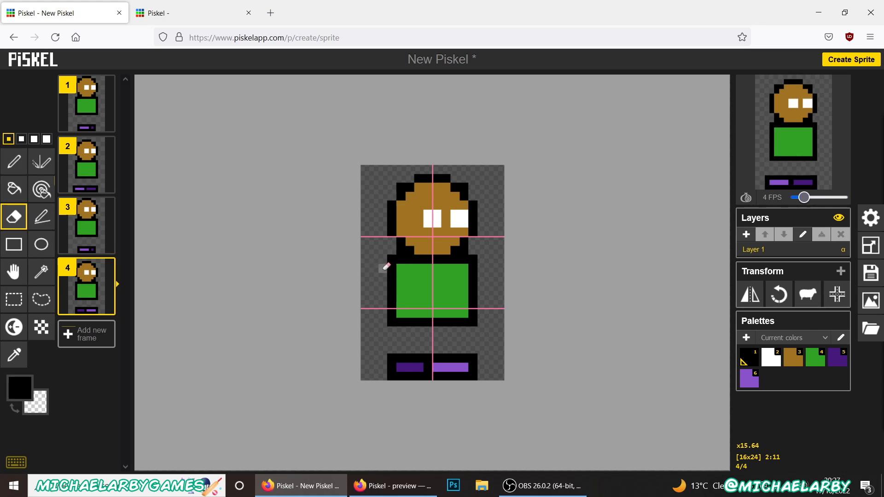
left_click(473, 322)
left_click(391, 322)
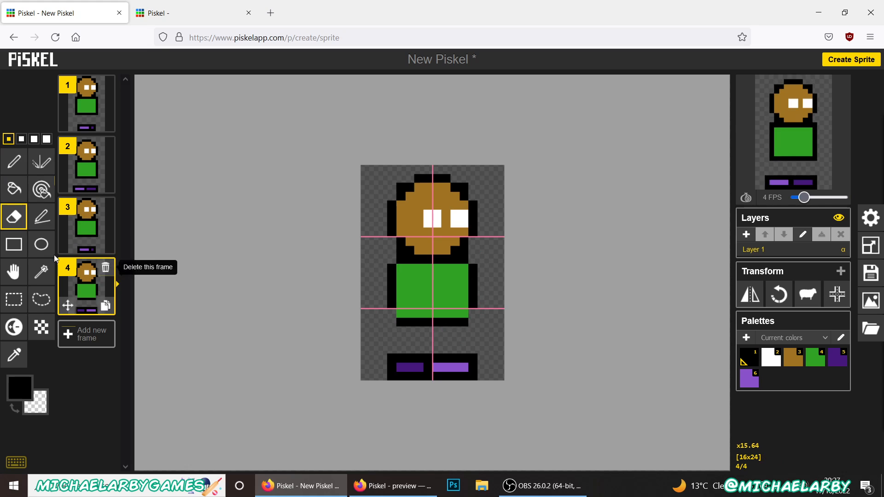
left_click(14, 161)
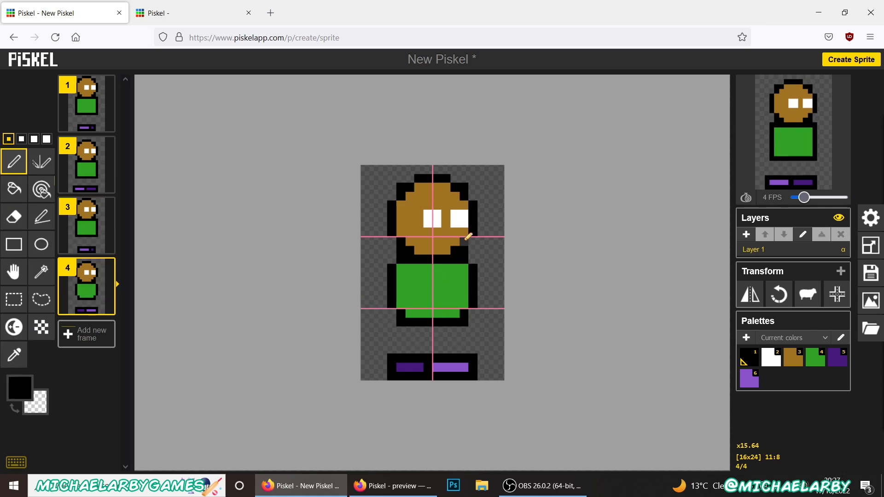
Paint the lower front chin pixel with the head's brown in frames 4, 2, 3 and 1
left_click(13, 354)
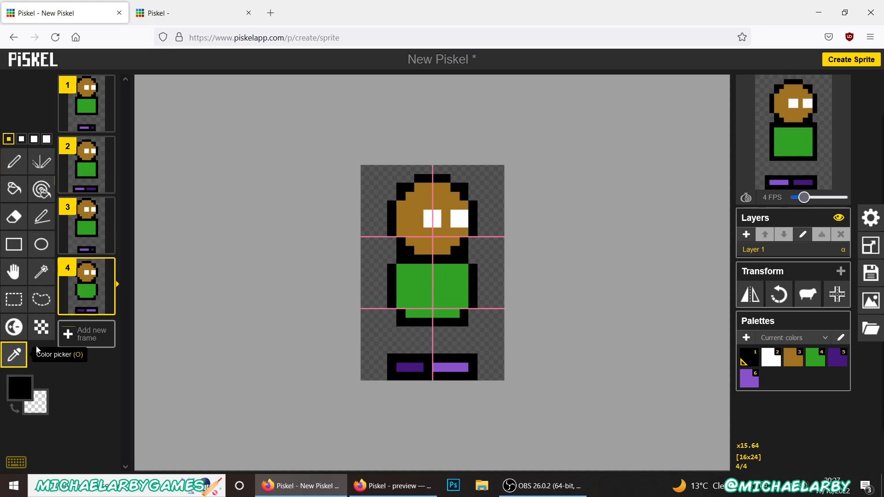
left_click(409, 202)
left_click(10, 163)
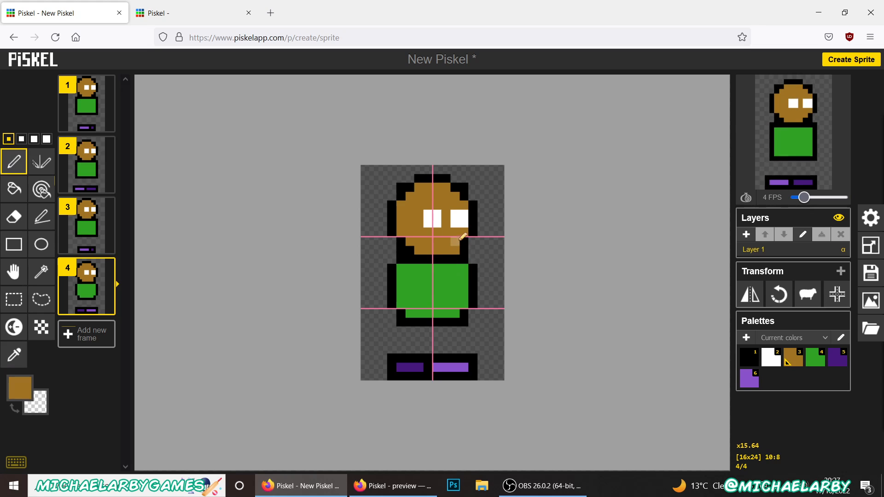
left_click(86, 164)
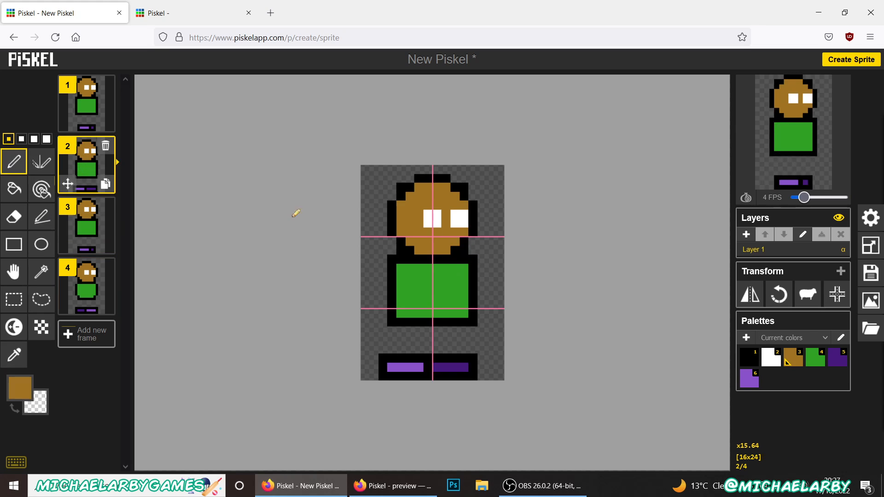
left_click(86, 226)
left_click(455, 241)
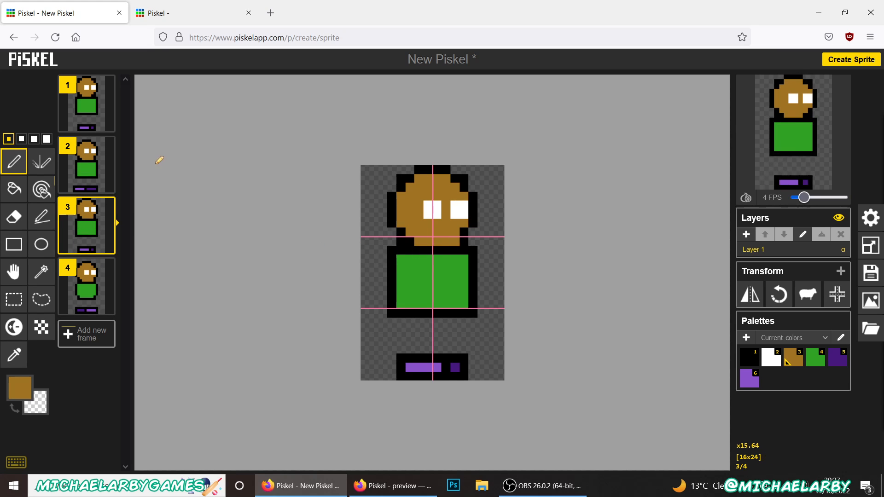
left_click(97, 119)
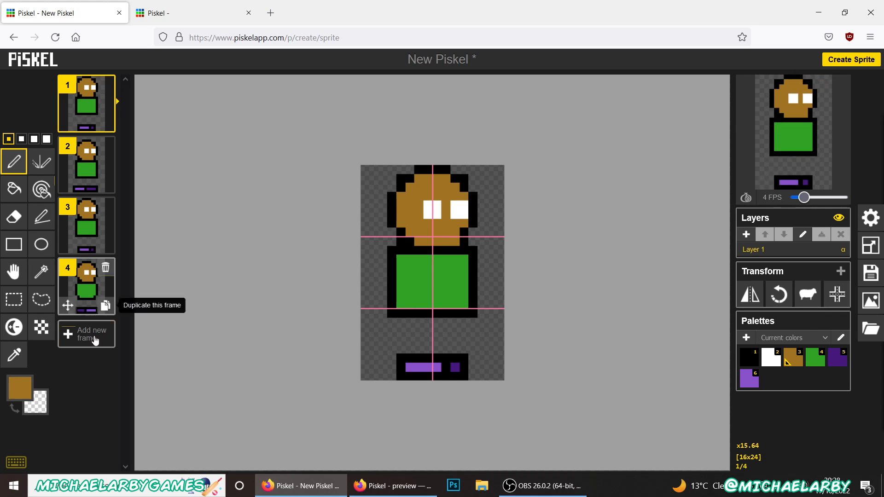
Erase the body outline's corner pixels in frame 1, one at each upper corner and two at each lower corner
left_click(14, 217)
left_click(394, 252)
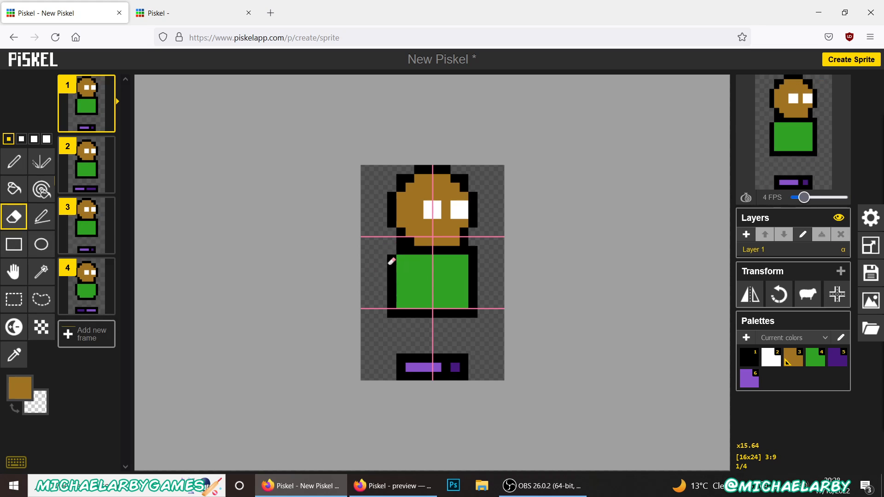
left_click_drag(391, 304, 394, 313)
left_click_drag(473, 304, 472, 316)
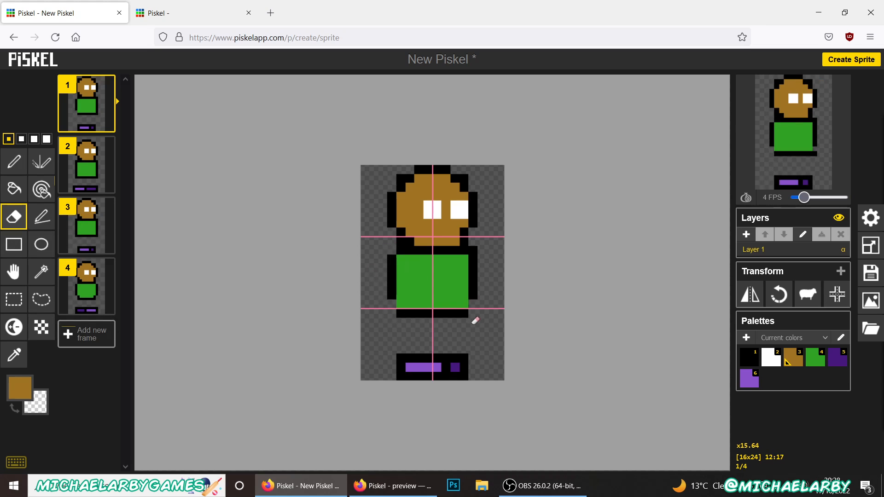
left_click(473, 248)
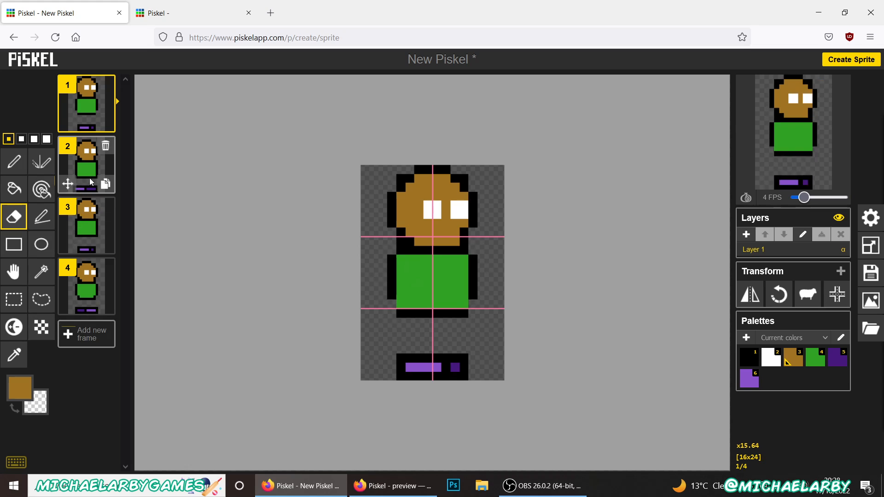
Erase the body outline's corner pixels in frame 2, one at each upper corner and two at each lower corner
key("Down")
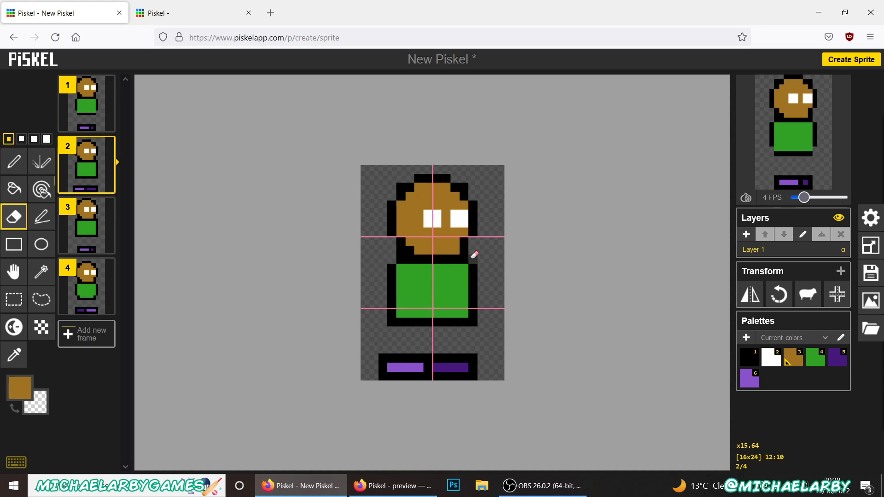
left_click(474, 320)
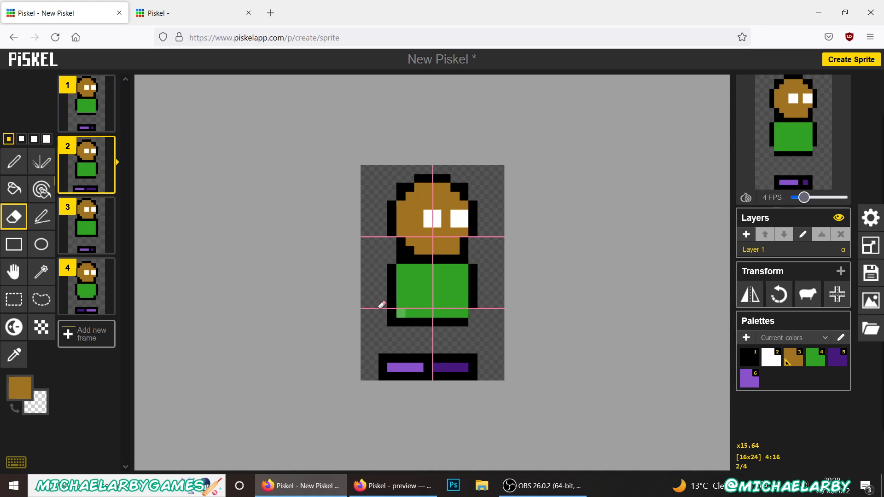
left_click(392, 323)
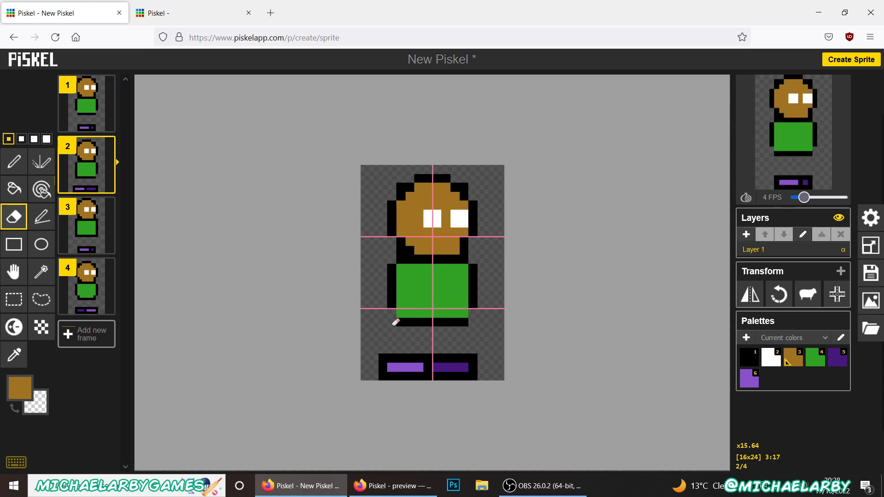
Erase the body outline's corner pixels in frame 3, and blacken the green fill's two lower corner pixels in frames 3, 2 and 1
left_click(87, 226)
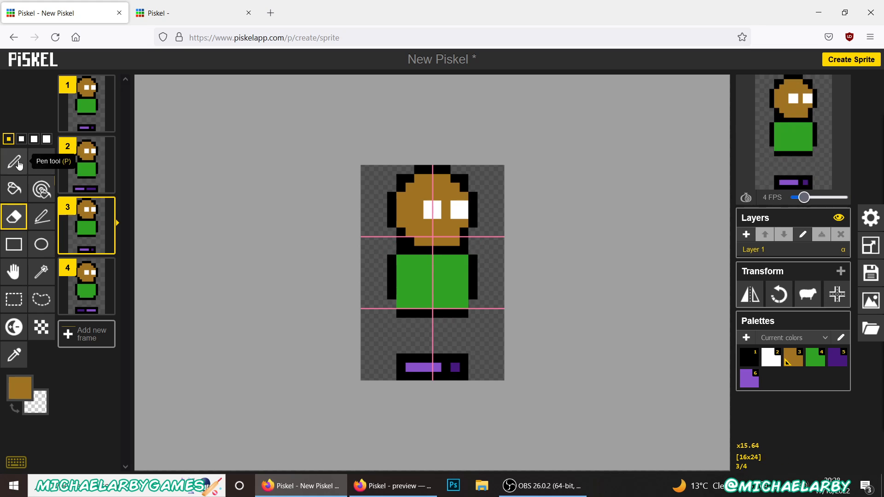
left_click(14, 162)
left_click(30, 383)
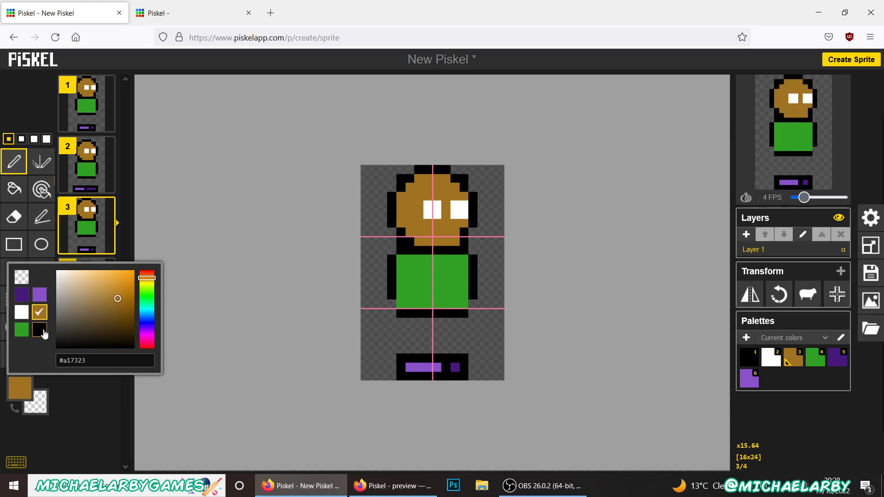
left_click(40, 329)
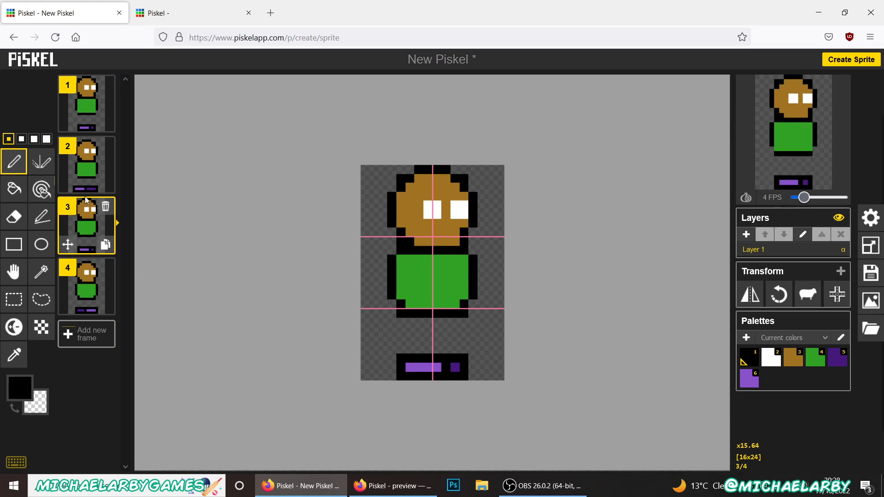
left_click(85, 170)
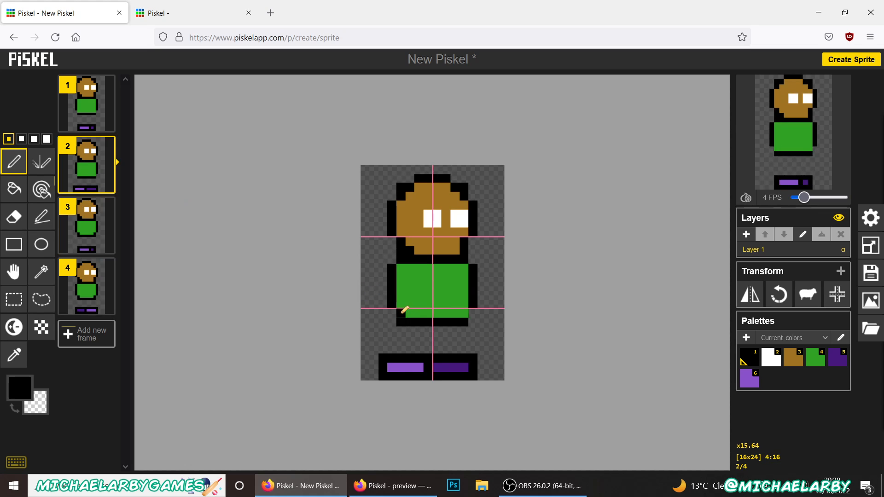
left_click(89, 108)
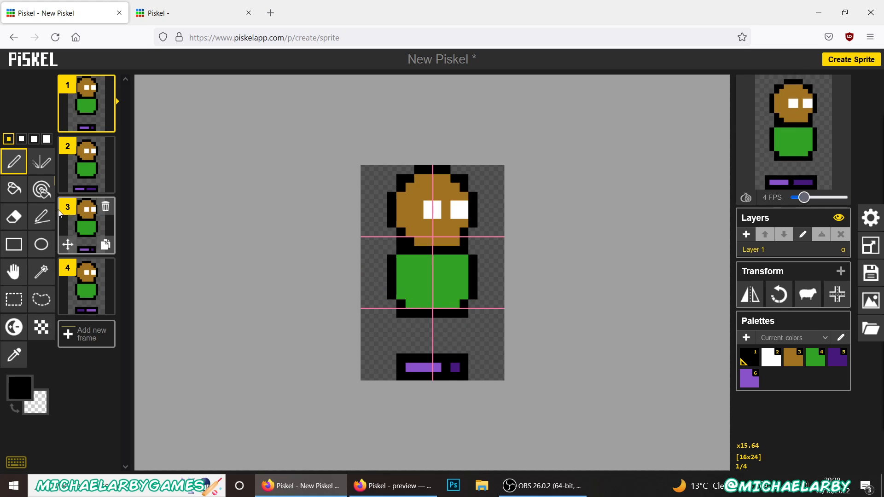
Compare with the finished reference sprite's shoes in its frame 1, and erase the upper toe corner pixel of the front shoe in frames 1 to 4
left_click(174, 19)
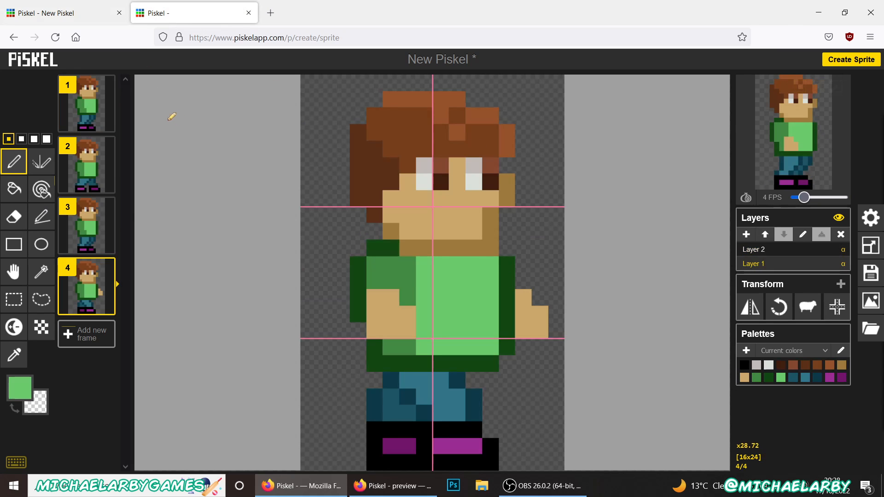
left_click(86, 111)
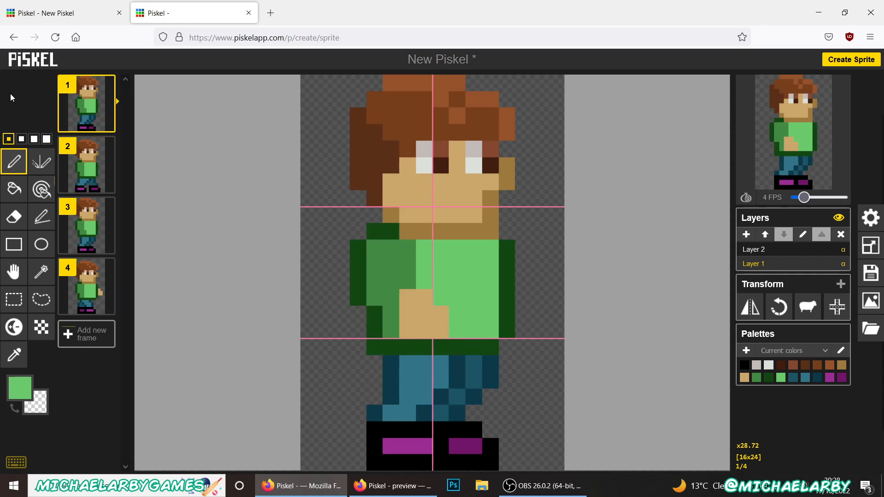
left_click(78, 14)
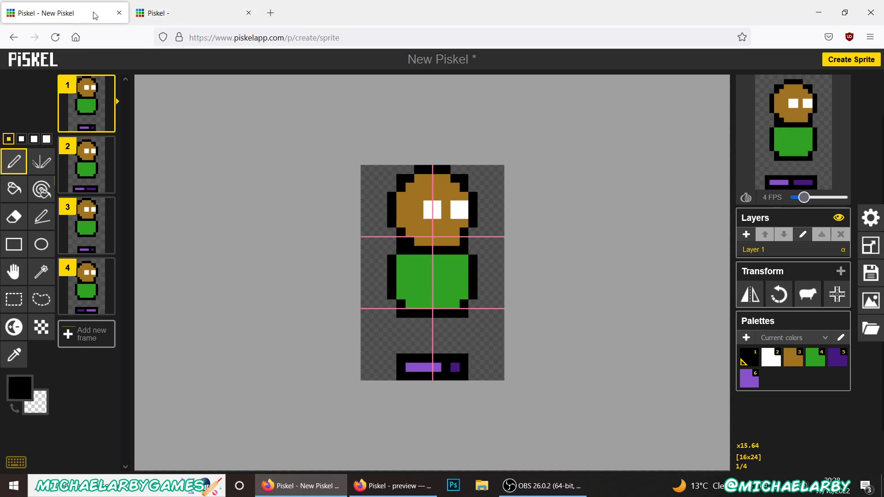
left_click(165, 17)
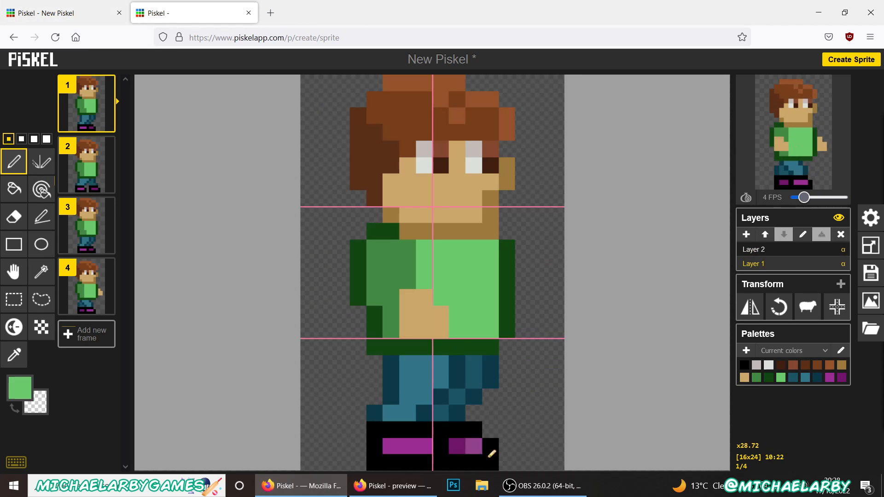
left_click(65, 14)
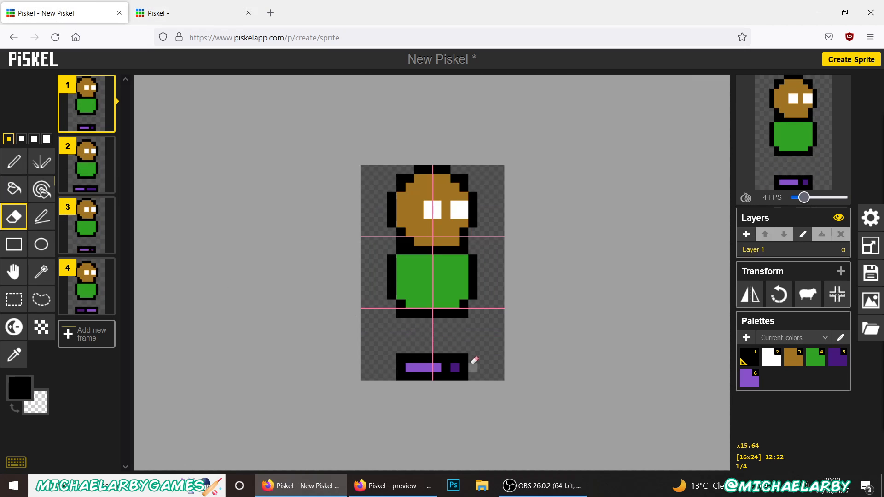
left_click(90, 165)
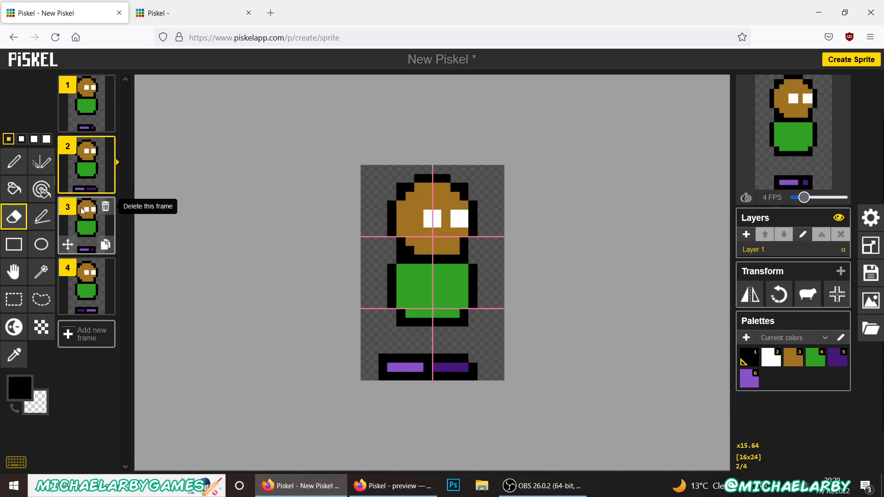
left_click(88, 230)
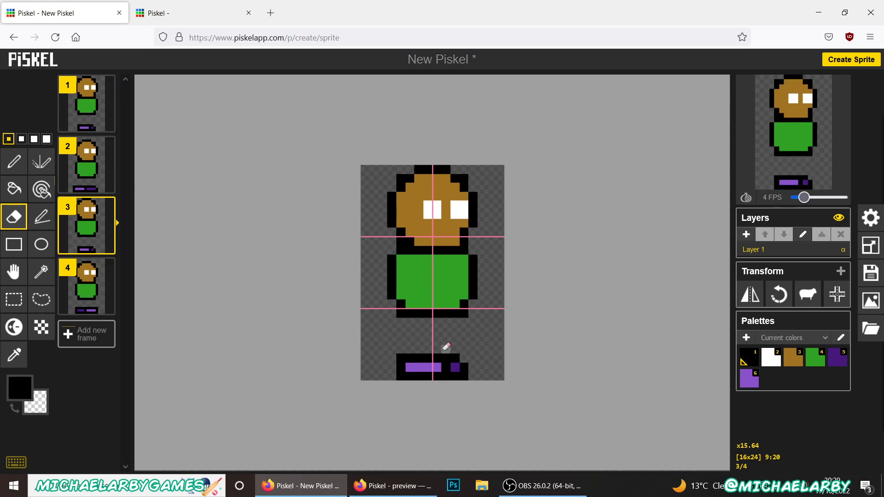
left_click(92, 288)
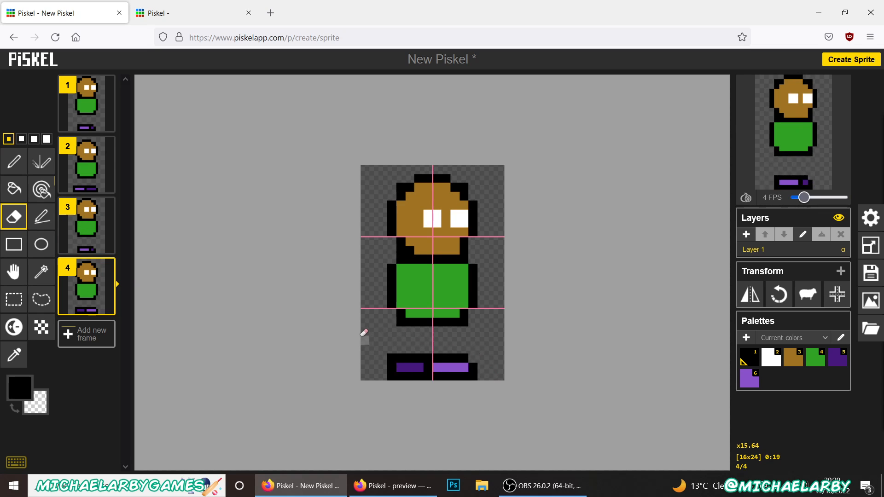
Examine how the light and dark purple feet change position across the four frames
left_click(87, 100)
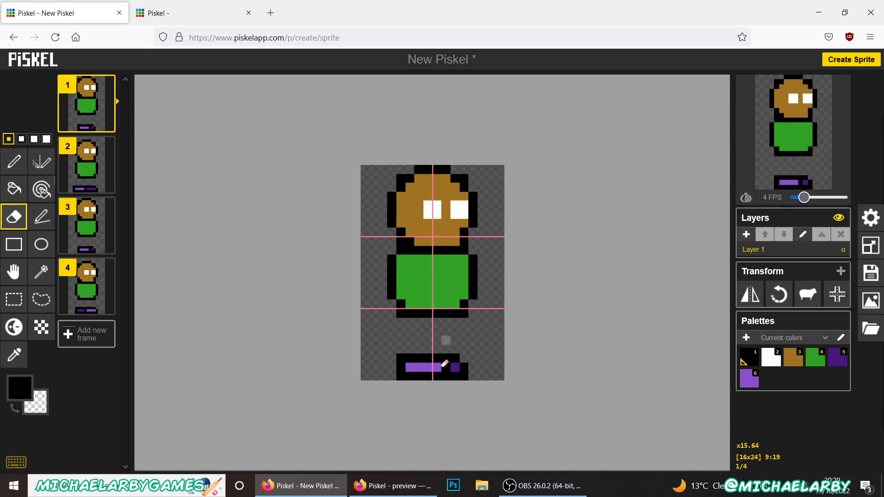
left_click(87, 168)
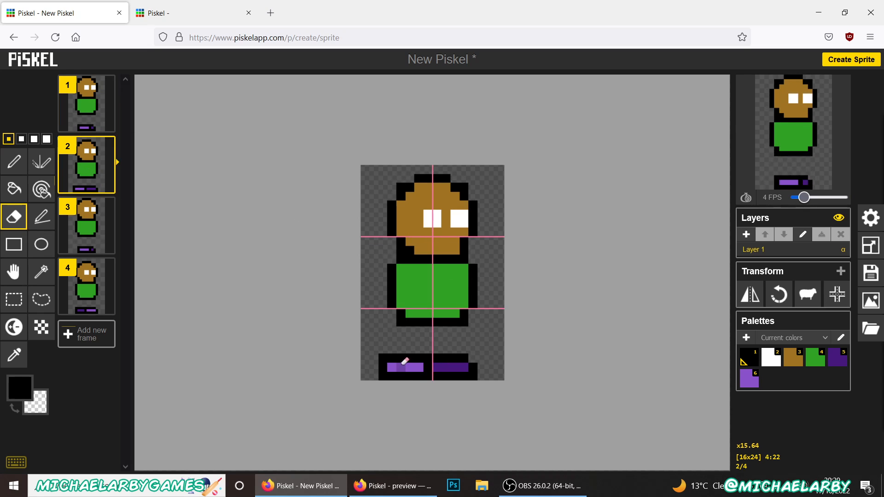
left_click(87, 231)
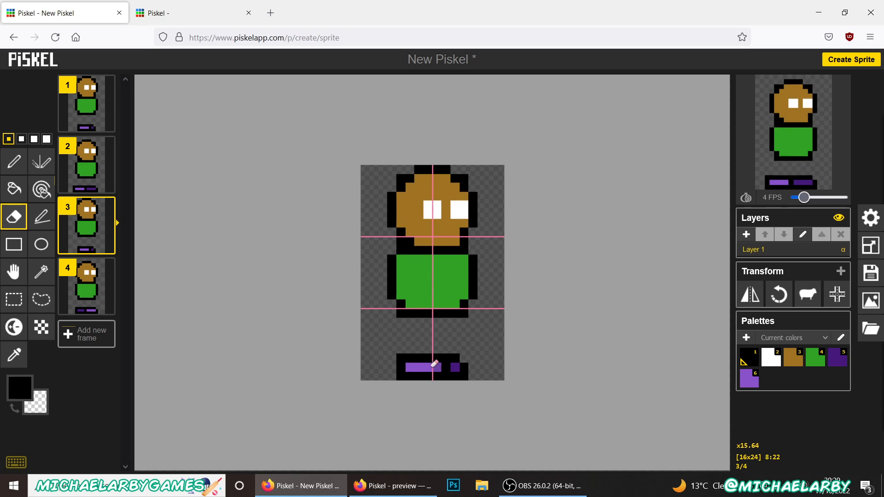
left_click(86, 290)
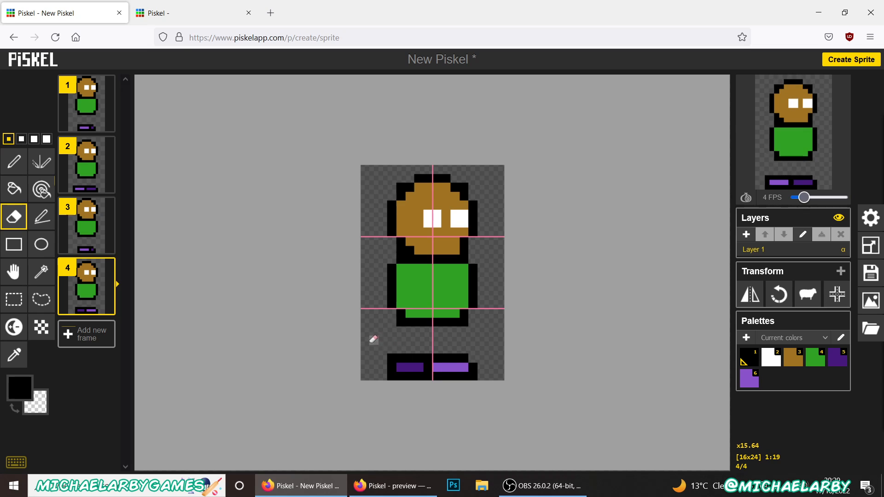
left_click(88, 104)
left_click(90, 229)
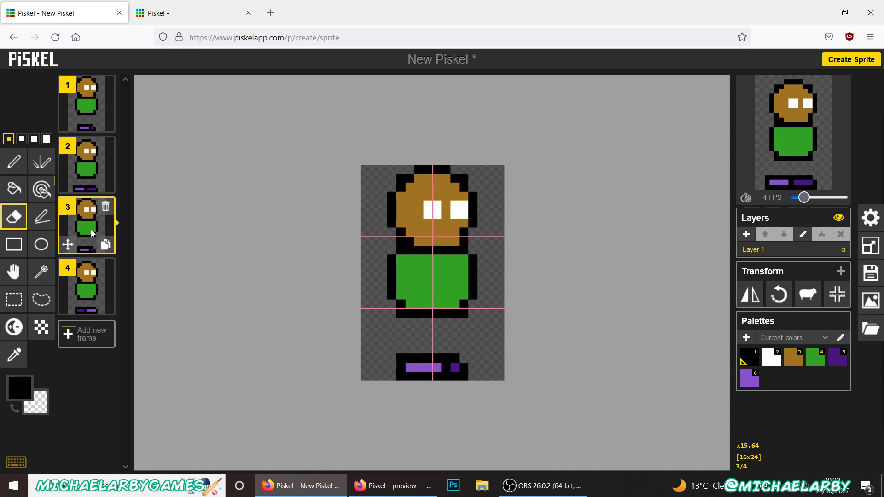
Draw the near leg's back edge and its stepped front edge in dark blue #343f7f between the body and shoes in frame 1
left_click(89, 114)
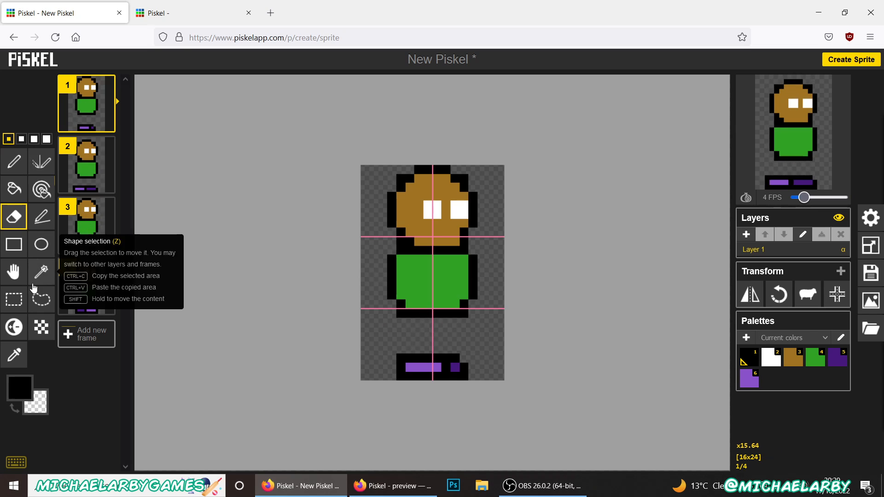
left_click(14, 161)
left_click(21, 388)
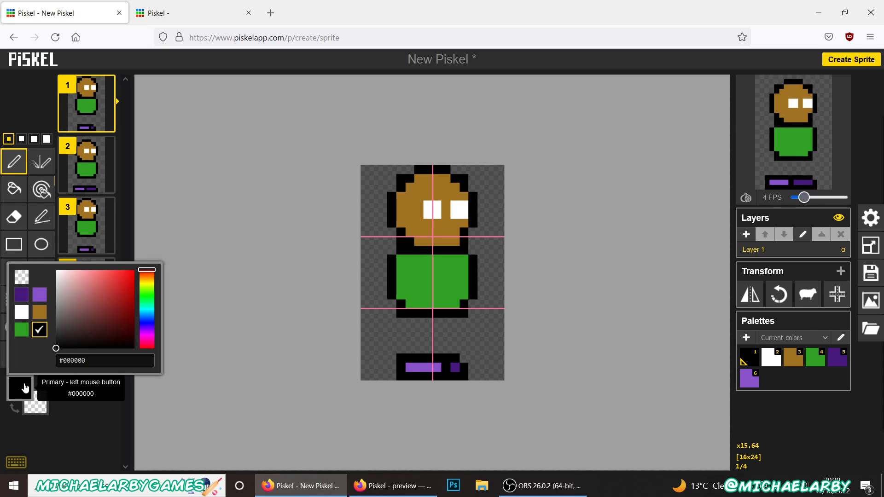
left_click(102, 309)
left_click(13, 162)
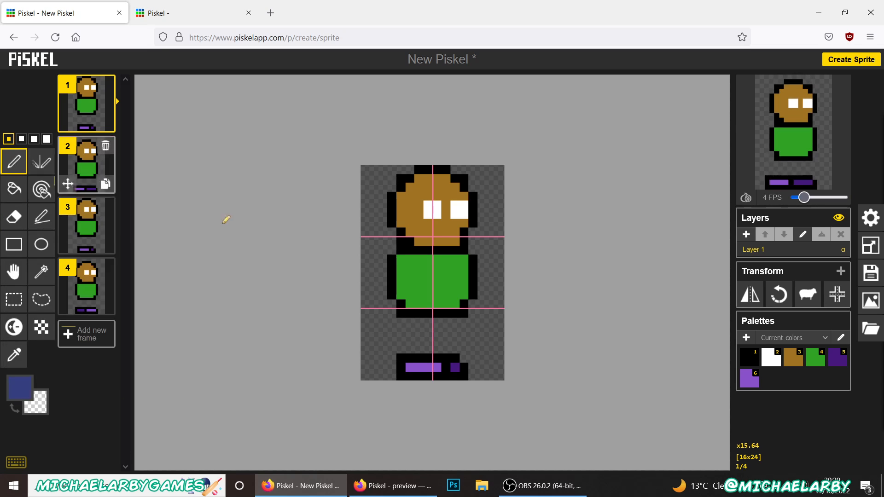
left_click(437, 322)
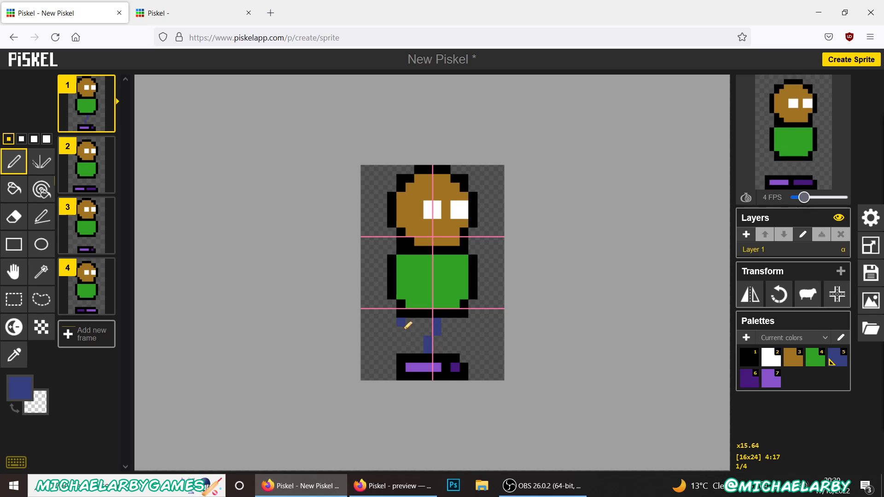
left_click(404, 348)
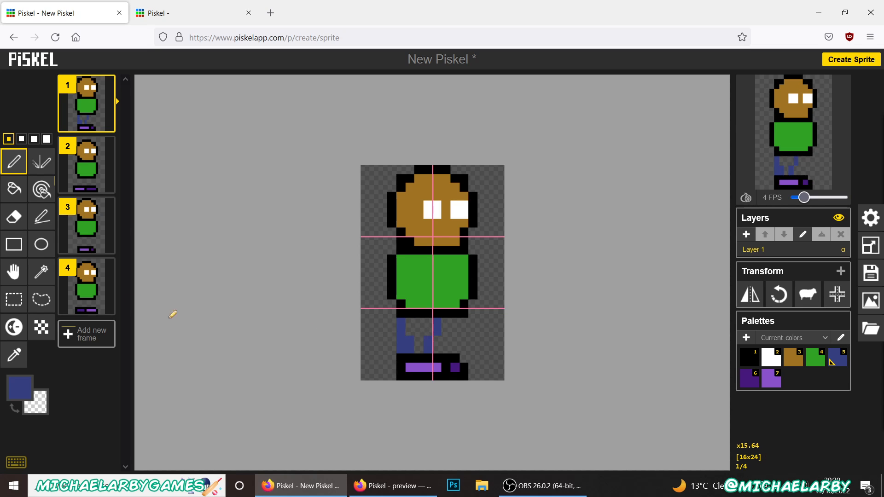
Erase the extra pixels beside the near leg's back edge and draw the far leg's stepped front edge in dark blue
left_click(14, 217)
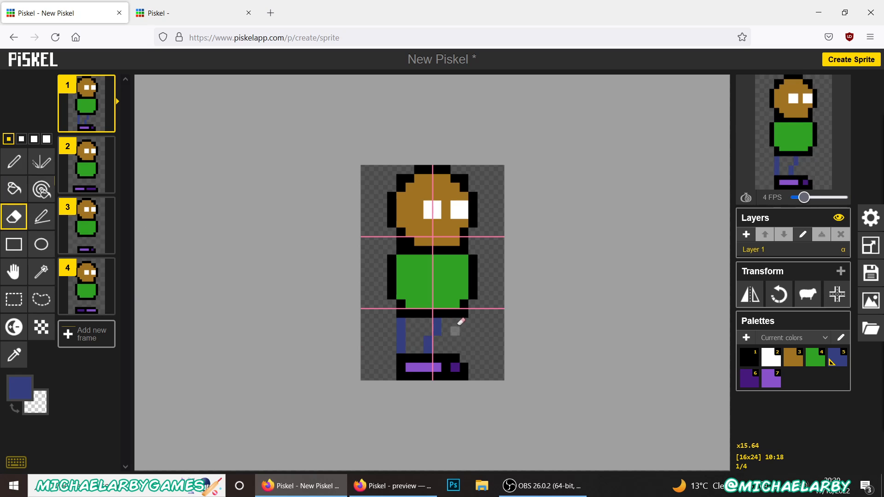
left_click(13, 161)
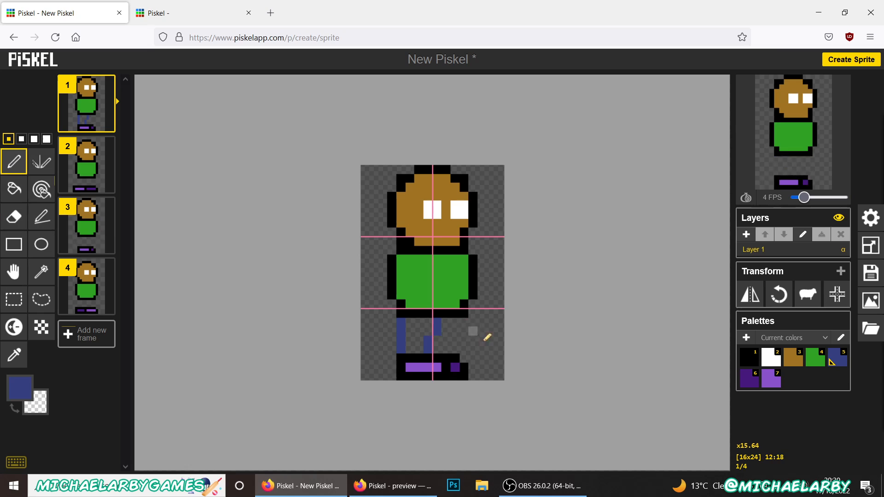
left_click(454, 333)
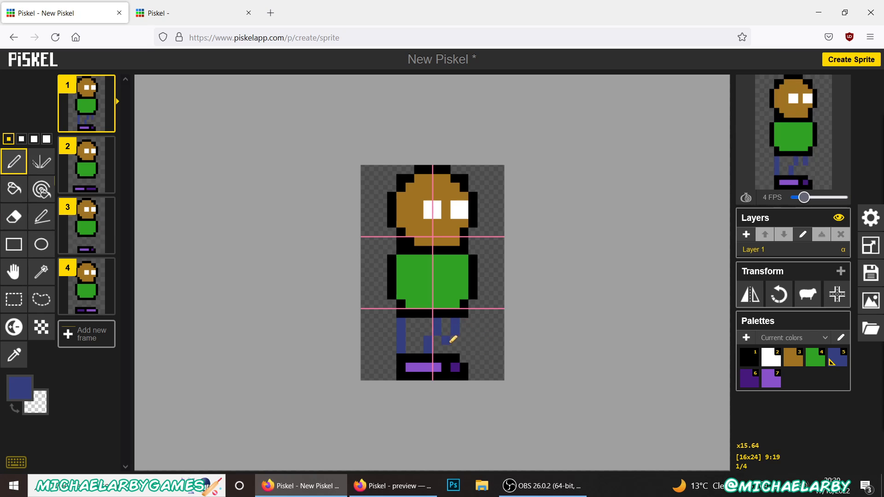
left_click(446, 349)
Fill the areas inside both leg outlines in frame 1 with the lighter blue #5566c2
left_click(14, 385)
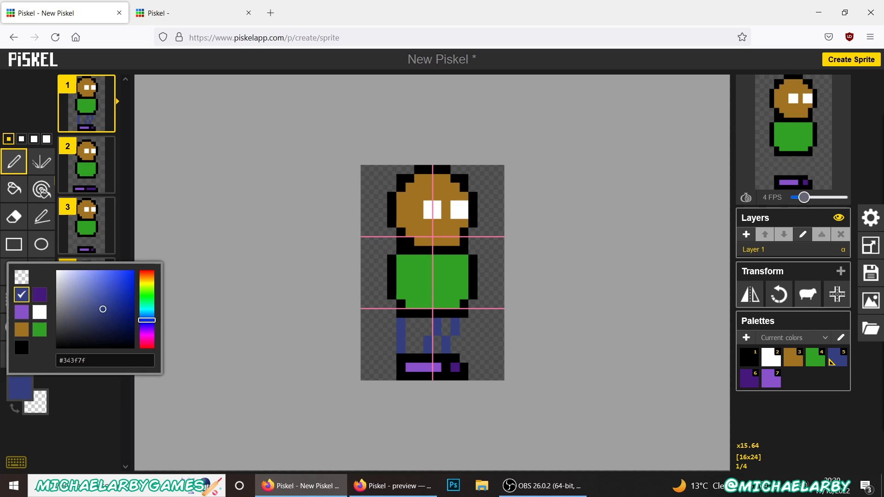
left_click_drag(99, 300, 100, 298)
left_click(100, 291)
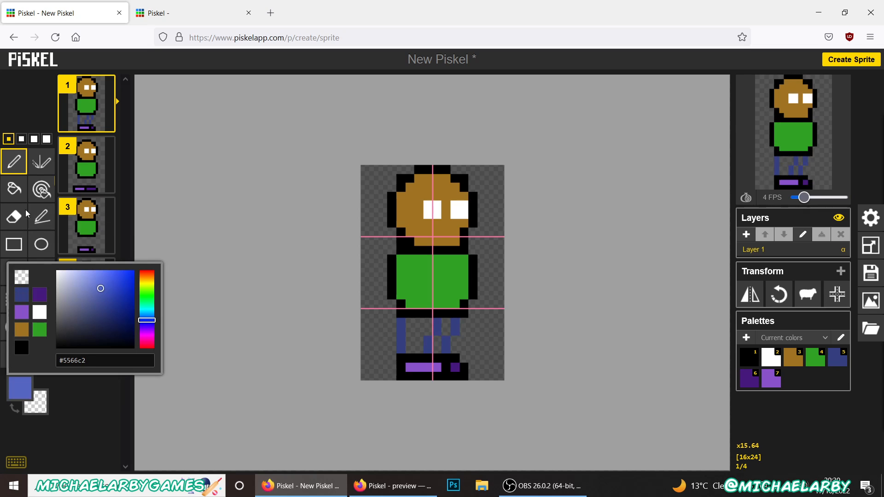
left_click(14, 189)
left_click(418, 328)
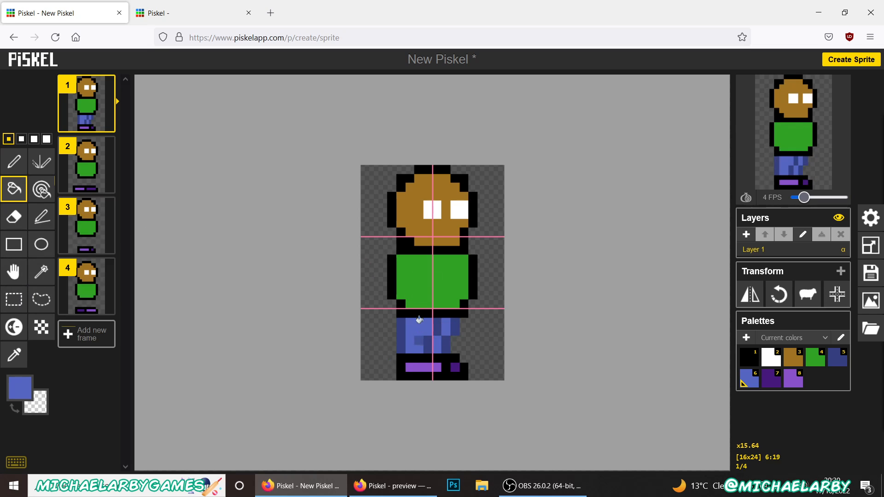
left_click(419, 340)
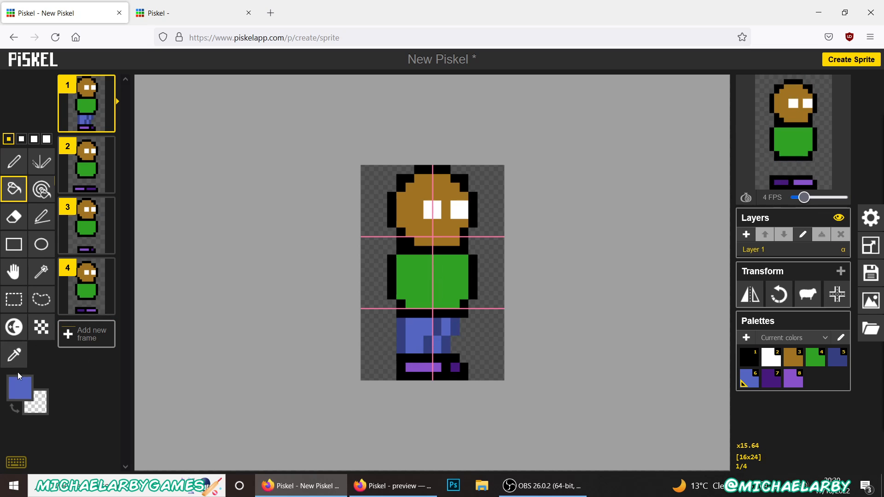
Repaint the far leg's inner pixels in frame 1 with the medium blue #3c4fb5
left_click(18, 388)
left_click(109, 293)
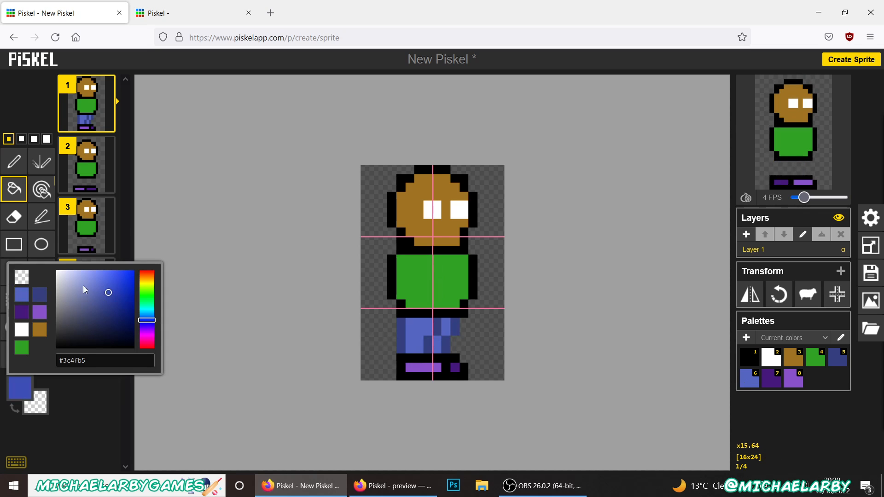
left_click(13, 171)
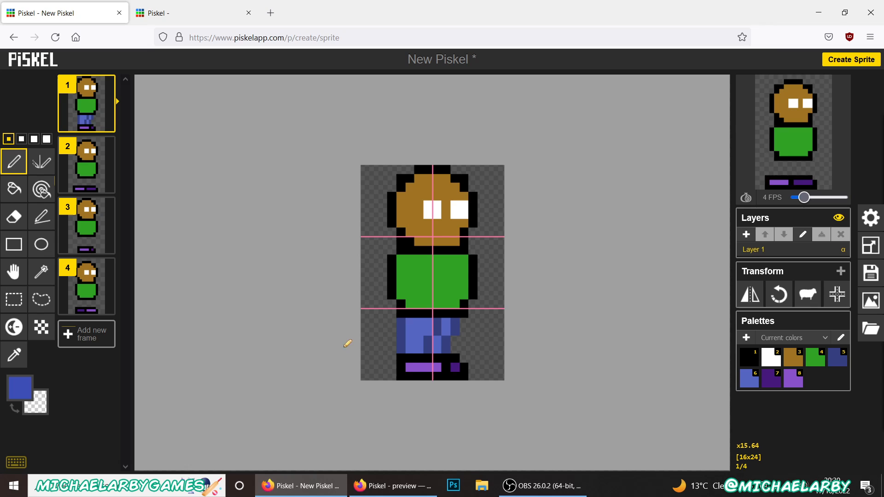
left_click(446, 330)
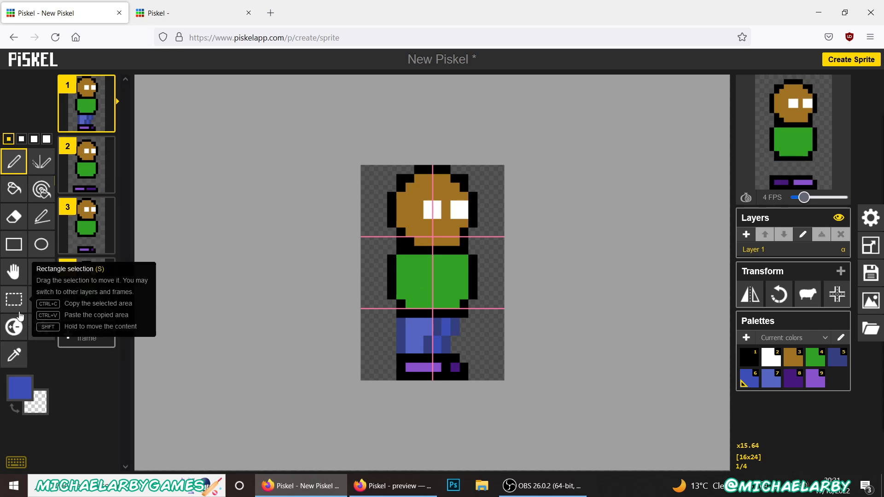
Sample the head's brown and draw a hand about 3 by 3 pixels on the lower back part of the green body in frame 1
left_click(13, 357)
left_click(410, 205)
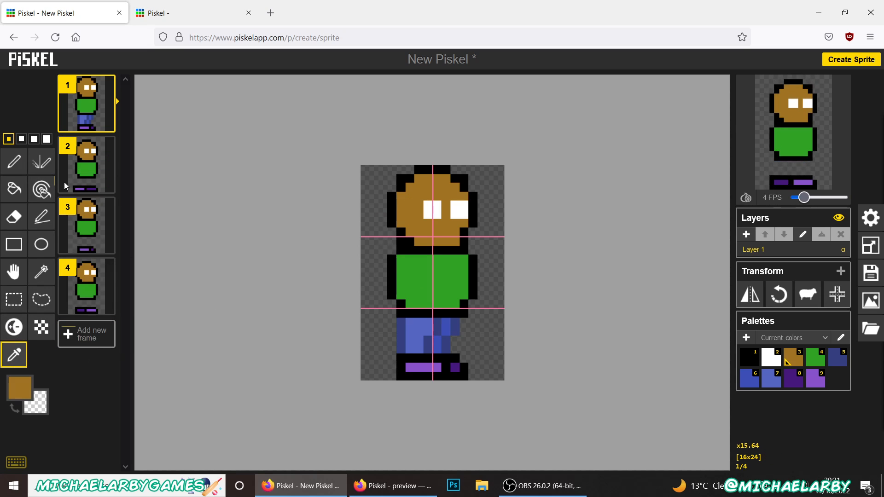
left_click(14, 161)
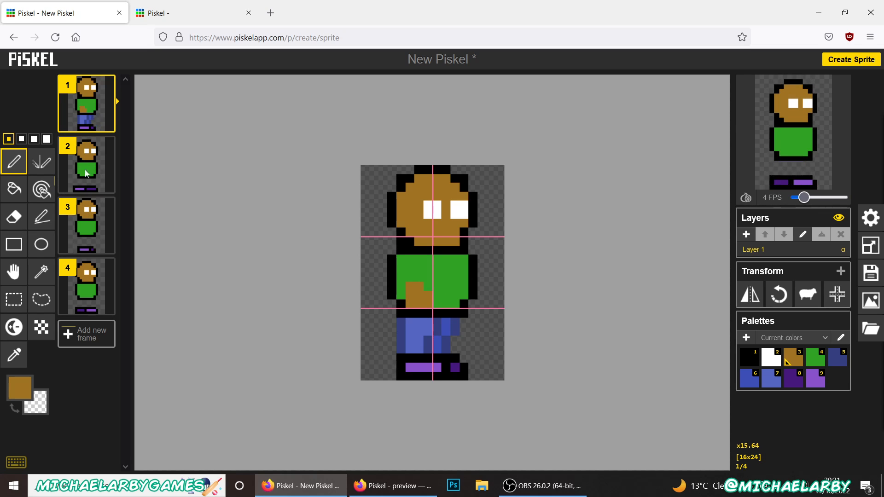
Replace frame 3 with a duplicate of frame 1 by deleting the old frame and moving the copy into third place
left_click(86, 223)
left_click(92, 110)
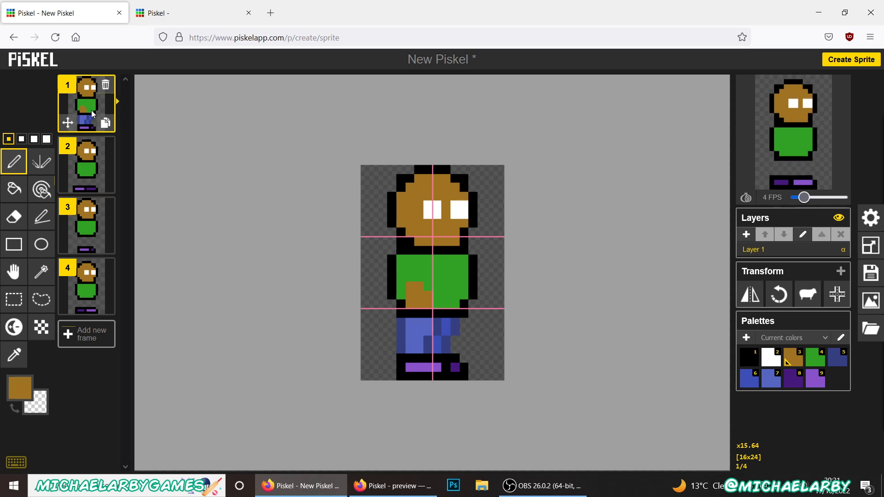
left_click(94, 229)
left_click(106, 207)
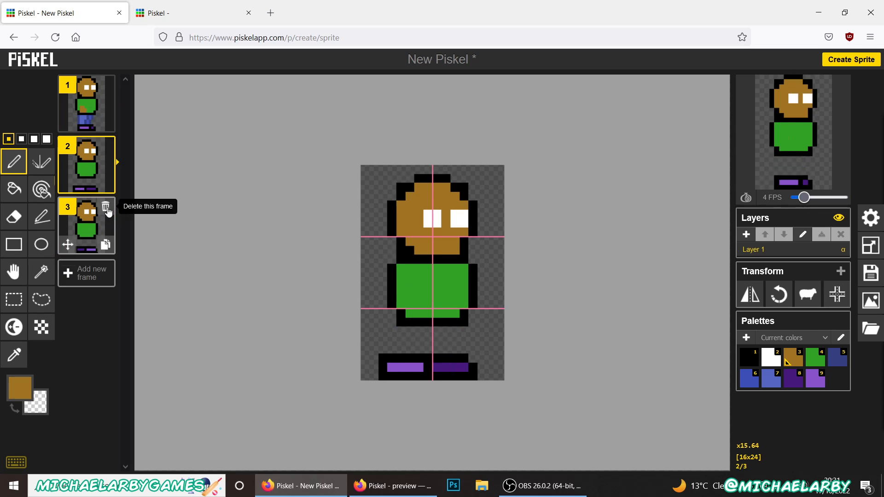
left_click(91, 109)
left_click(105, 122)
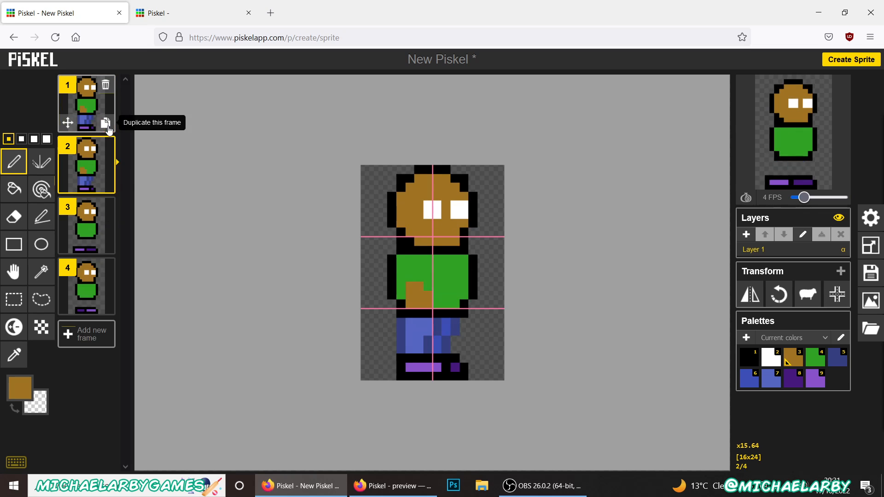
left_click_drag(92, 166, 91, 226)
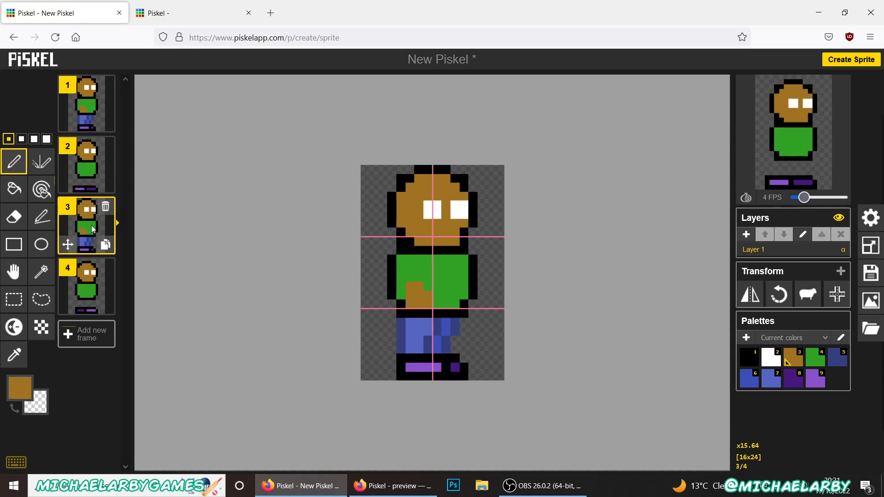
Draw a brown hand about 3 by 3 pixels in the lower middle of the green body in frame 2, using frame 1 as reference
left_click(86, 108)
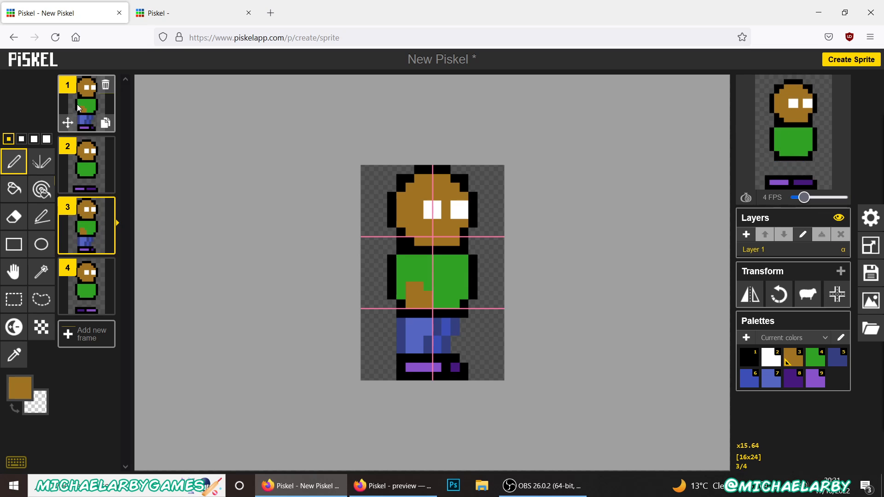
left_click(93, 170)
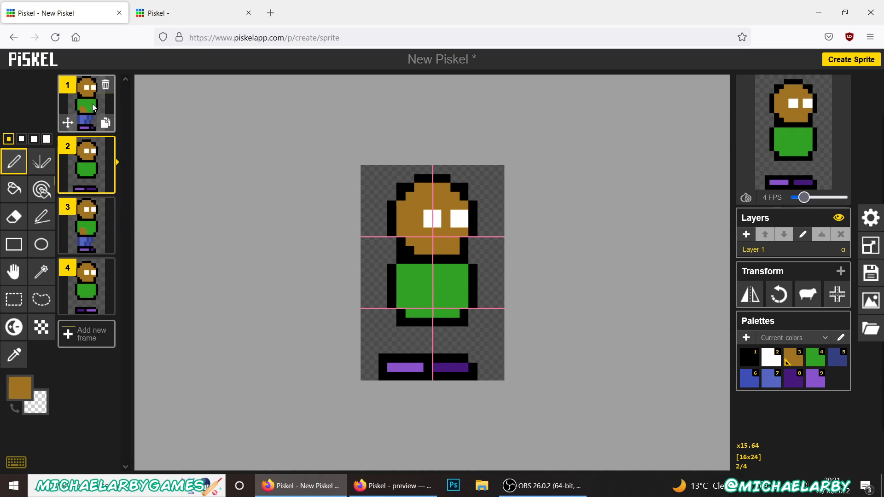
left_click(92, 121)
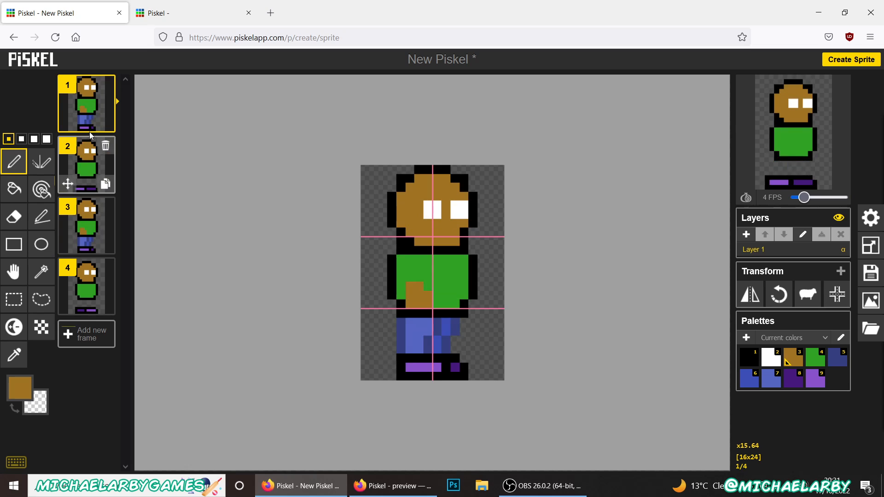
left_click(90, 166)
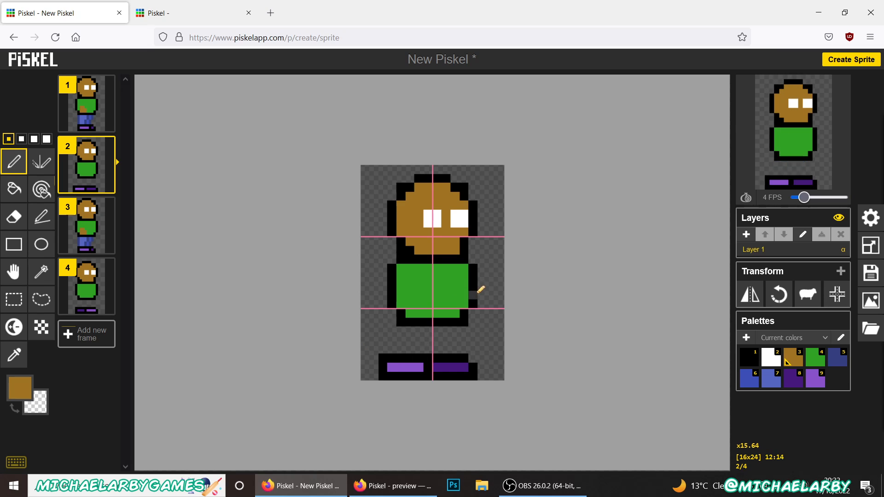
left_click(87, 119)
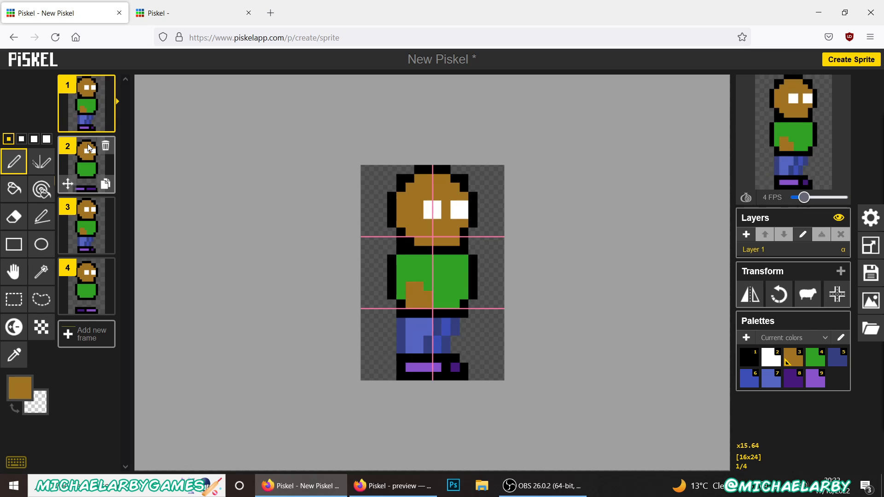
left_click(92, 167)
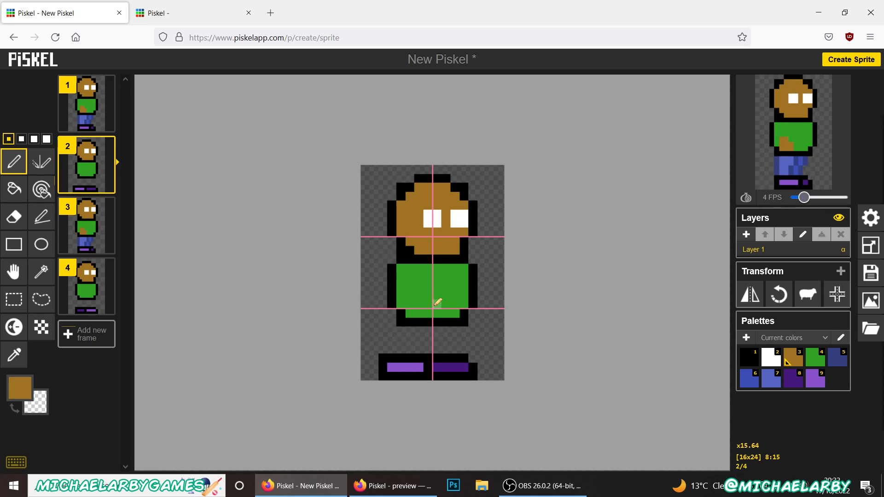
left_click(90, 103)
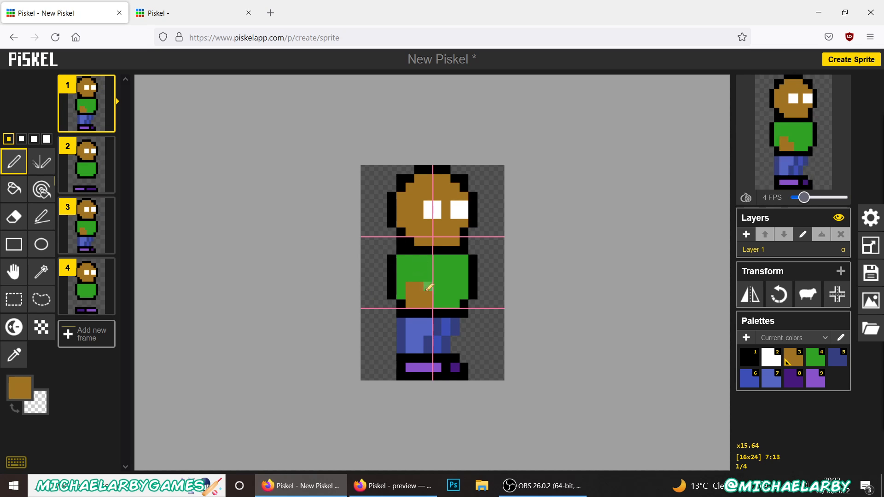
left_click(87, 166)
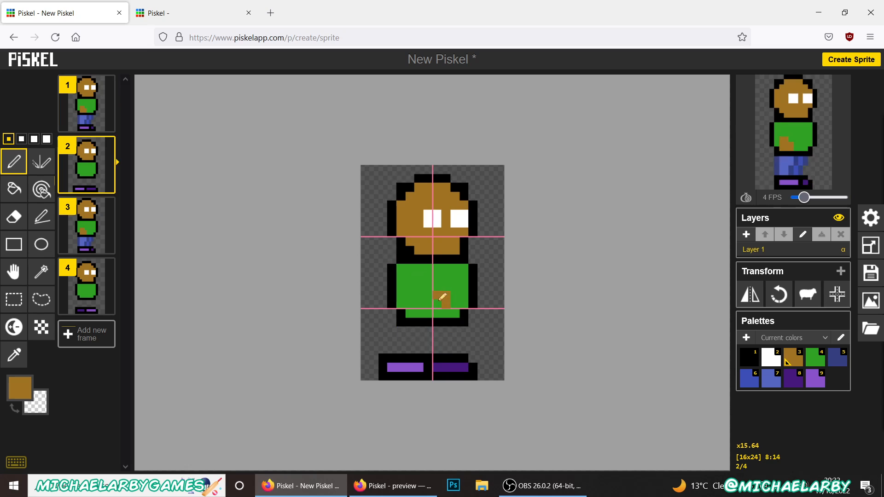
left_click_drag(434, 300, 428, 286)
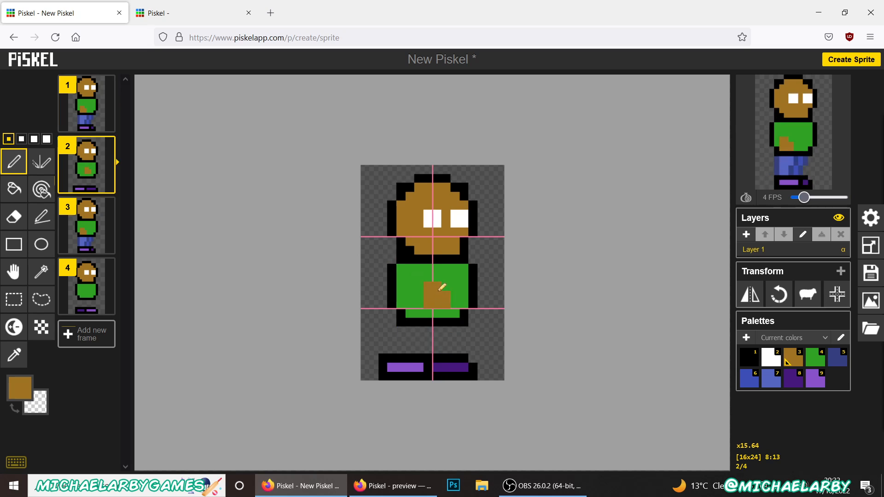
Draw a brown hand about 3 by 3 pixels over the body's back edge in frame 4 and erase the extra pixel behind it
left_click(85, 110)
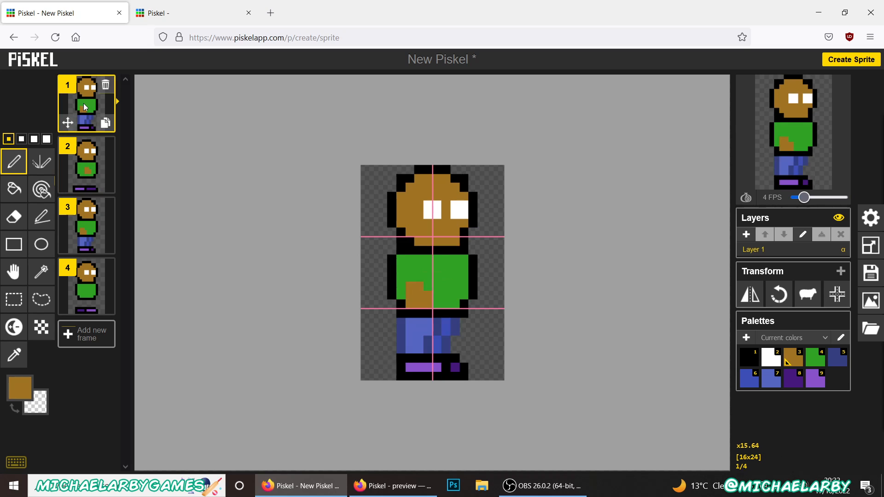
left_click(88, 160)
left_click(92, 244)
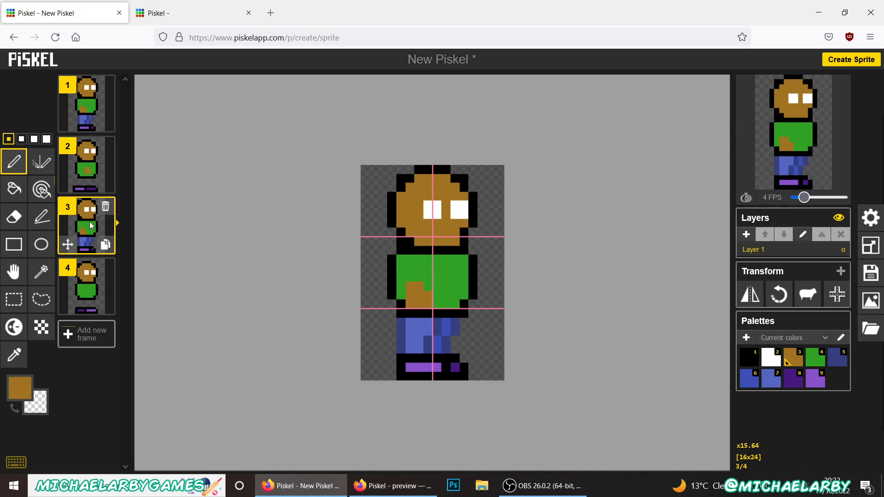
left_click(91, 289)
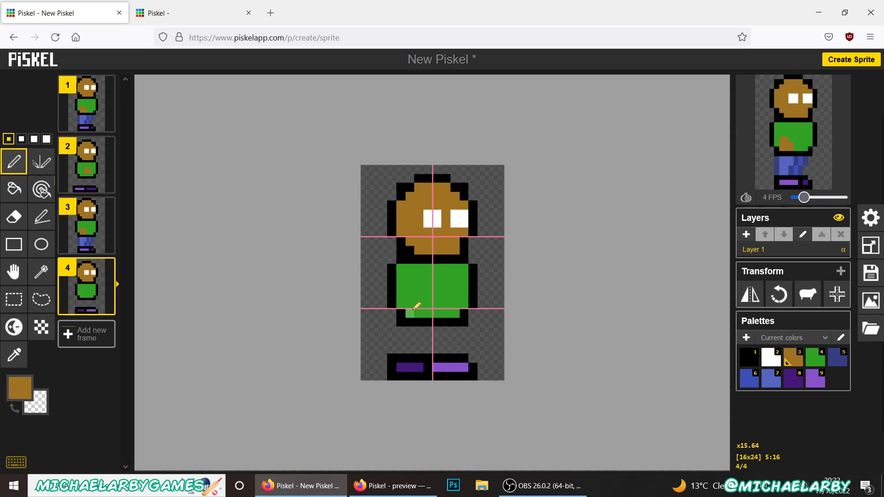
left_click_drag(410, 304, 392, 289)
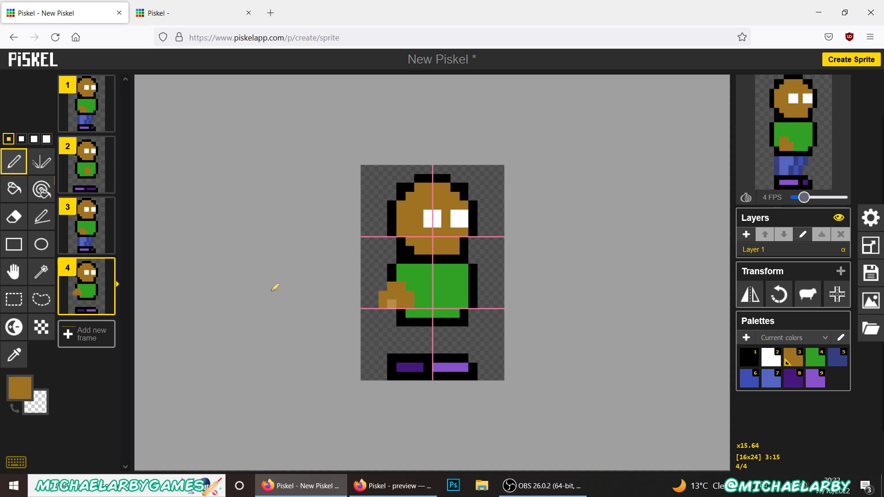
left_click(13, 218)
left_click_drag(373, 294, 382, 302)
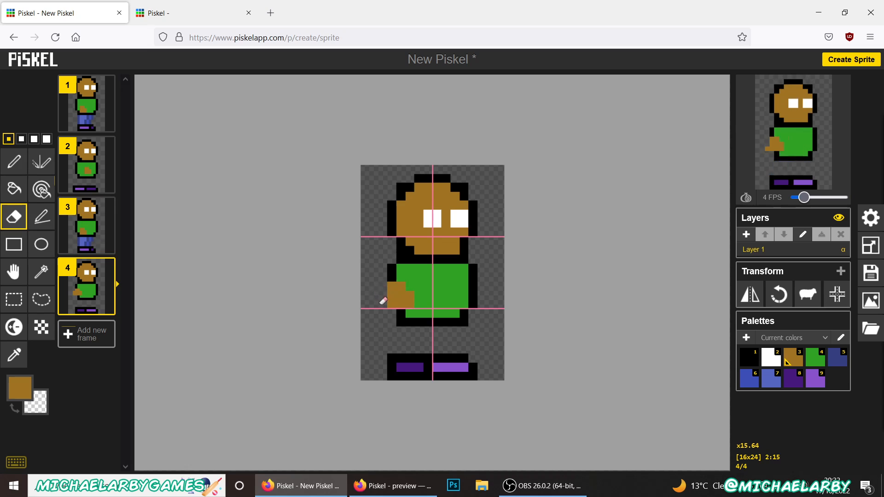
Add a far hand 1 pixel wide and 2 pixels tall just in front of the body's front edge in frame 4
mouse_move(754, 155)
left_click(13, 161)
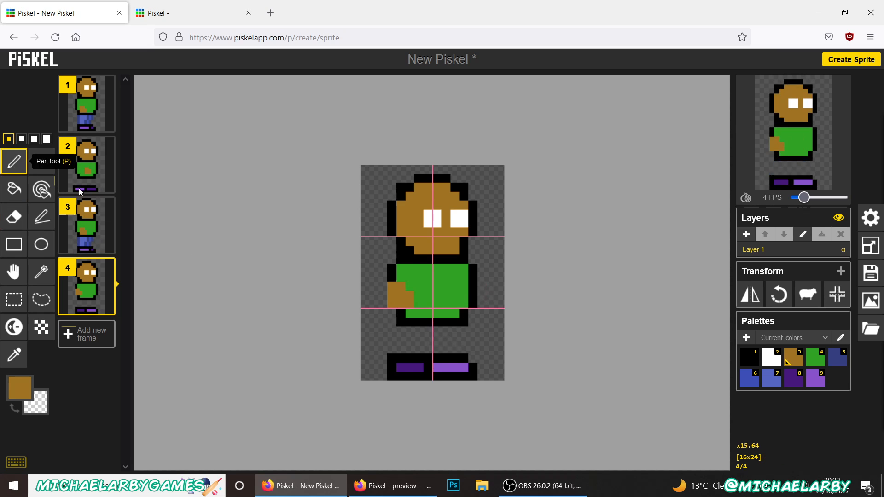
left_click(482, 299)
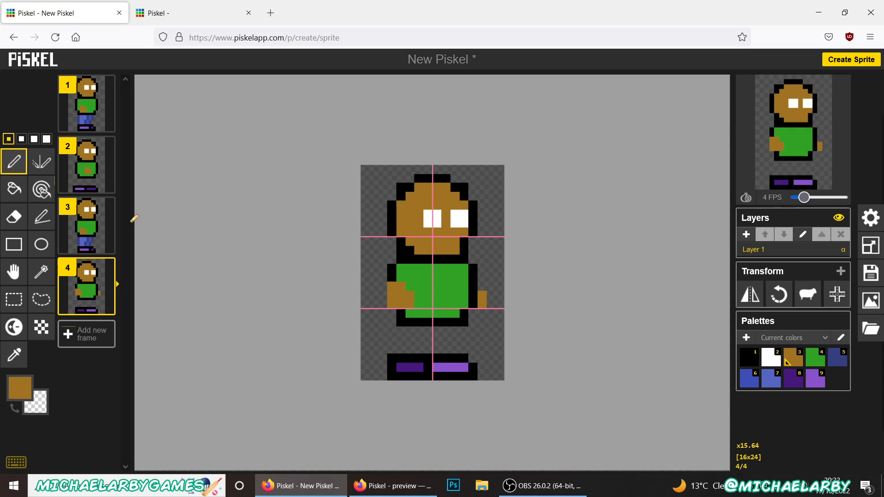
Sample the dark blue from frame 1's leg outline and draw the near leg's diagonal front edge in frame 2
left_click(84, 173)
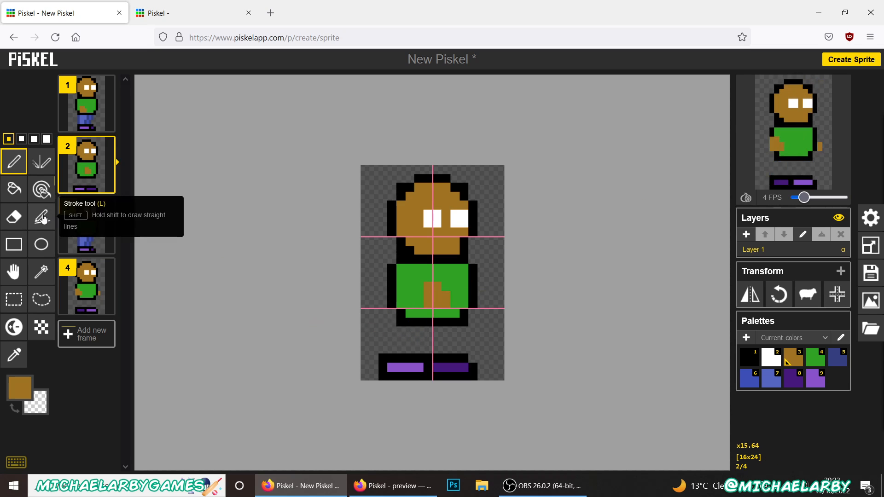
left_click(85, 108)
left_click(18, 354)
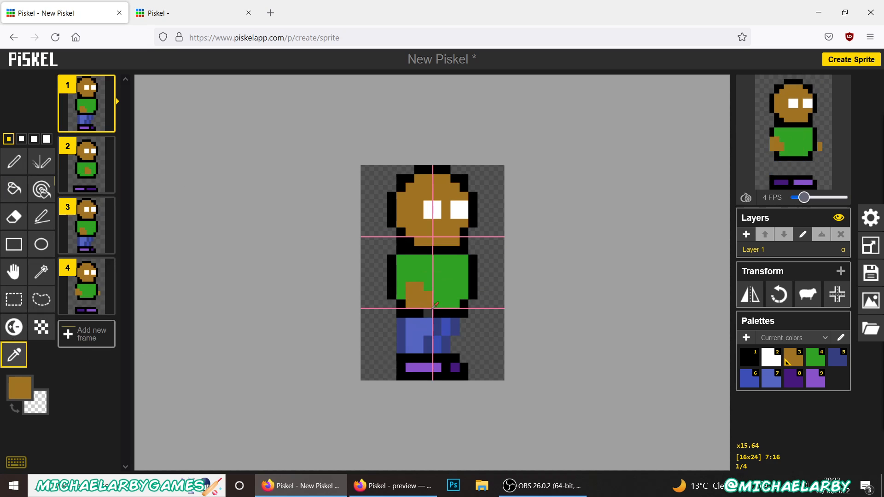
left_click(436, 330)
left_click(11, 164)
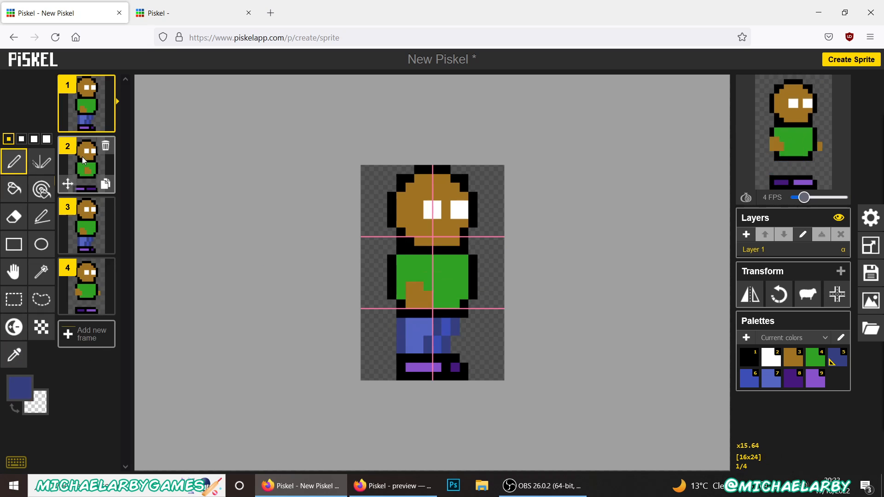
left_click(85, 161)
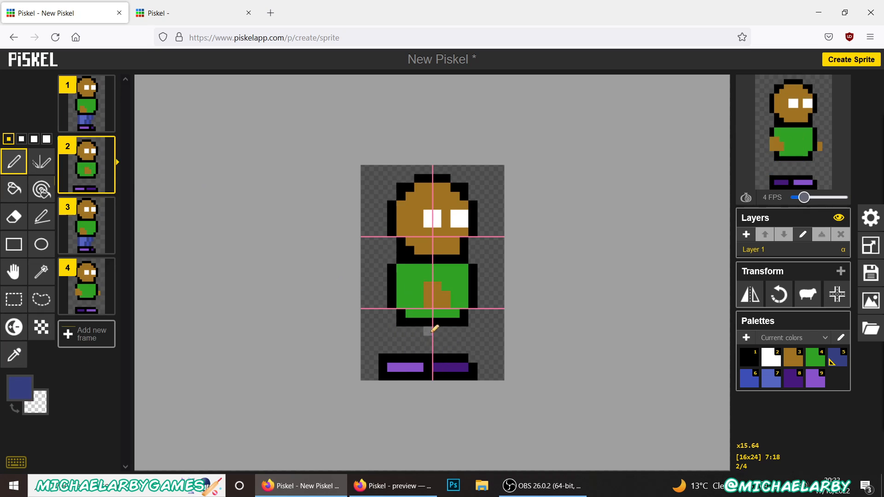
left_click(92, 119)
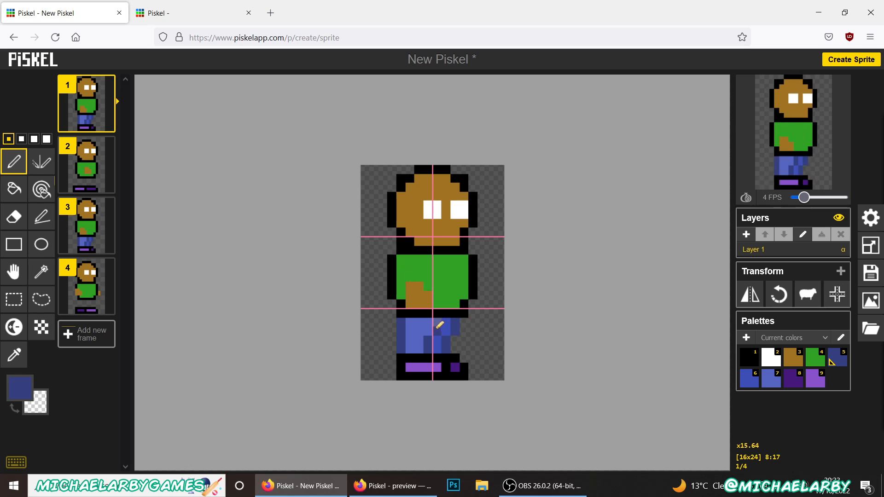
left_click(85, 167)
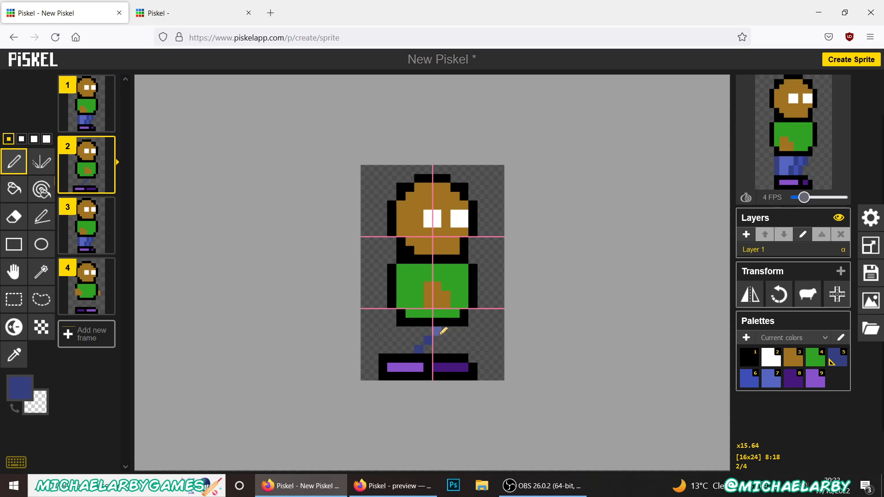
Draw the far leg's stepped outline and the near leg's back edge in dark blue in frame 2
left_click(91, 117)
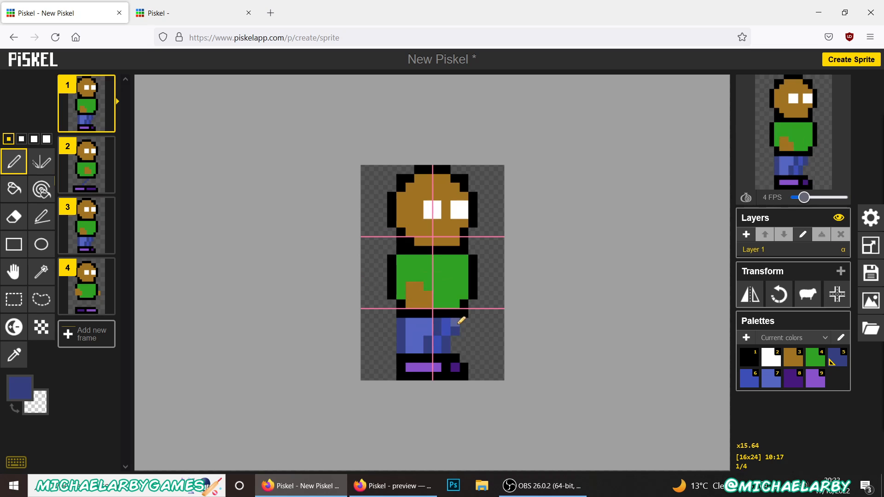
left_click(91, 165)
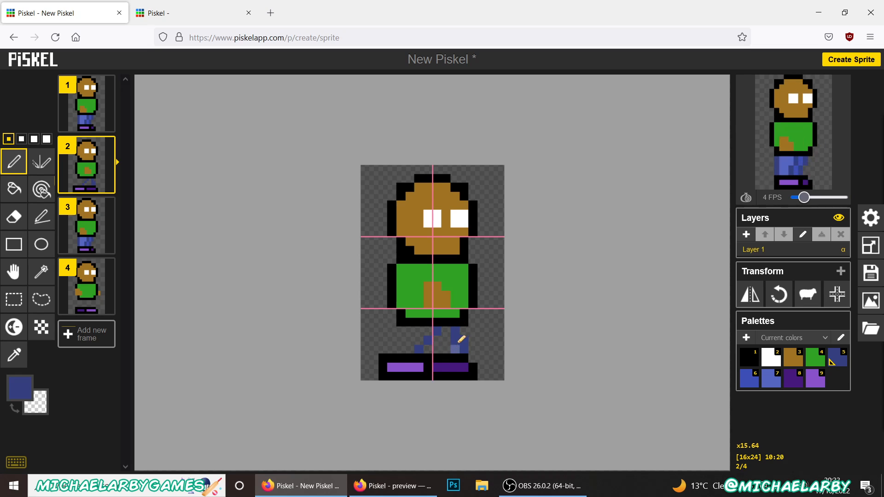
left_click(14, 216)
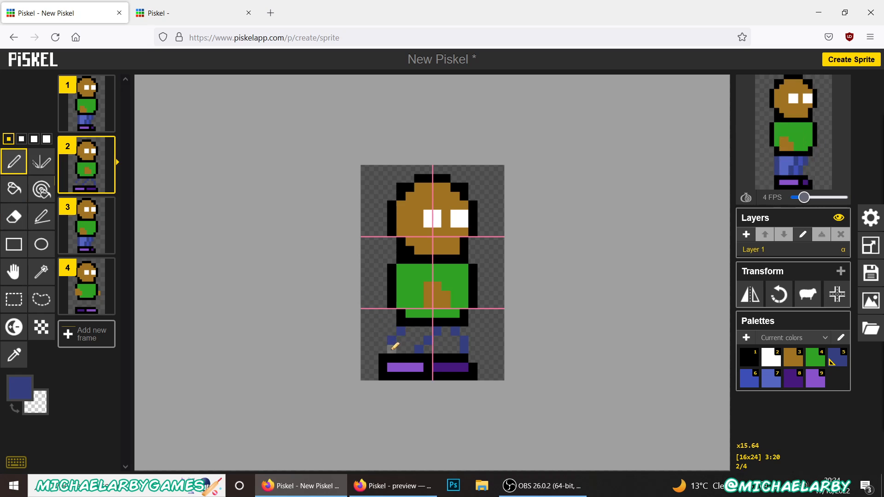
Sample the lighter blue #5566c2 from frame 1's near leg and fill the inside of the near leg in frame 2
left_click(90, 104)
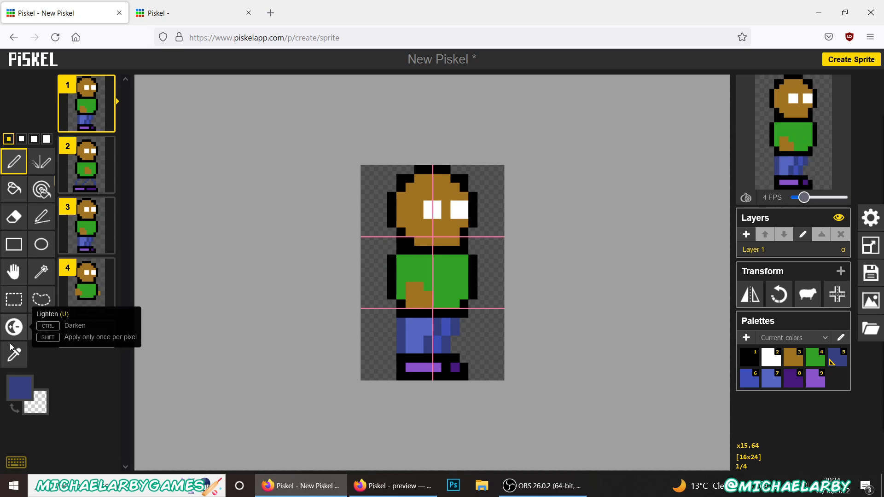
left_click(14, 357)
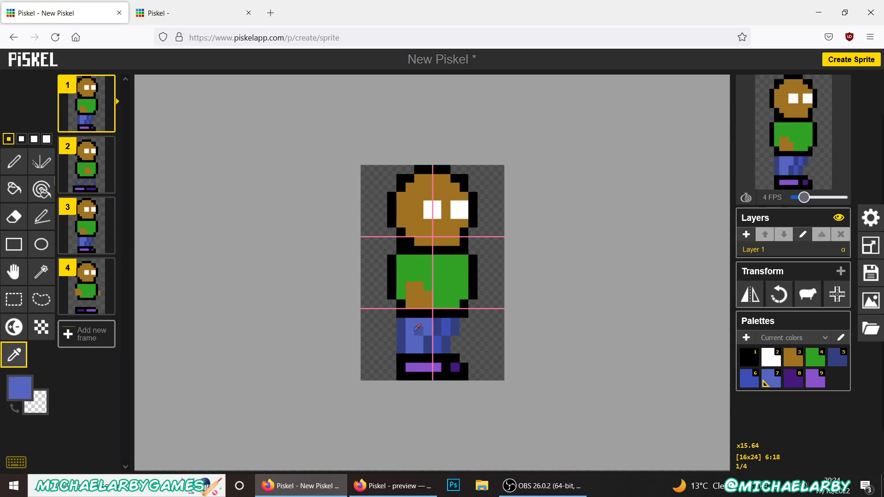
left_click(85, 164)
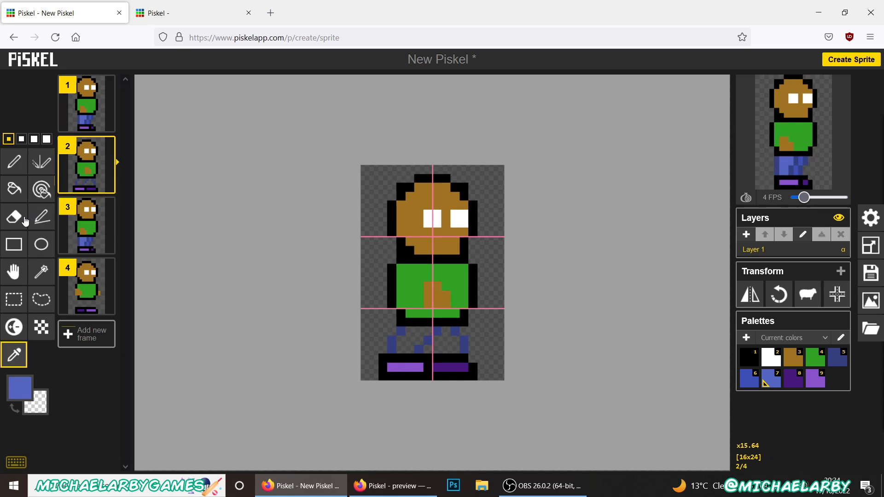
left_click(14, 190)
left_click(414, 340)
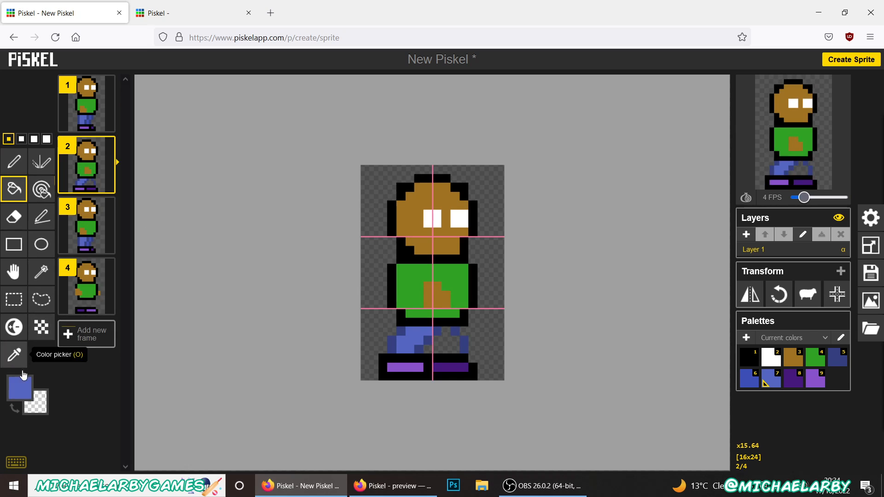
Fill the inside of the far leg in frame 2 with the medium blue and clean up the gap between the legs
left_click(20, 388)
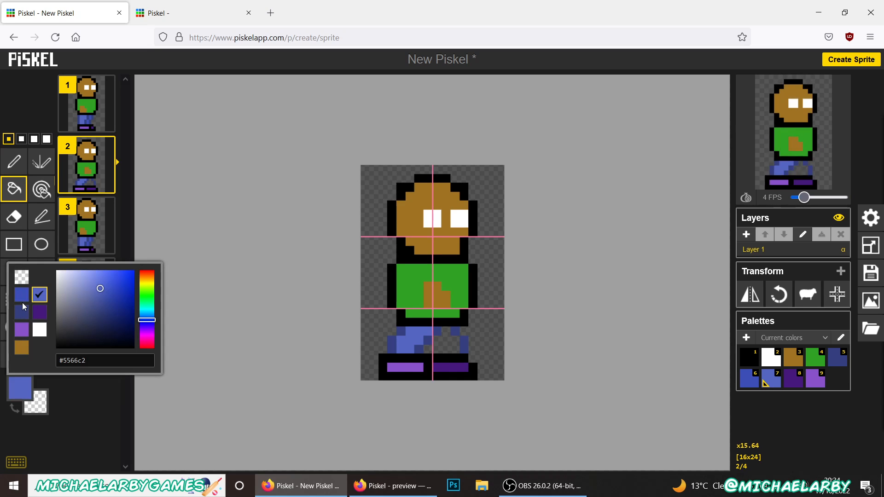
left_click(22, 302)
left_click(15, 162)
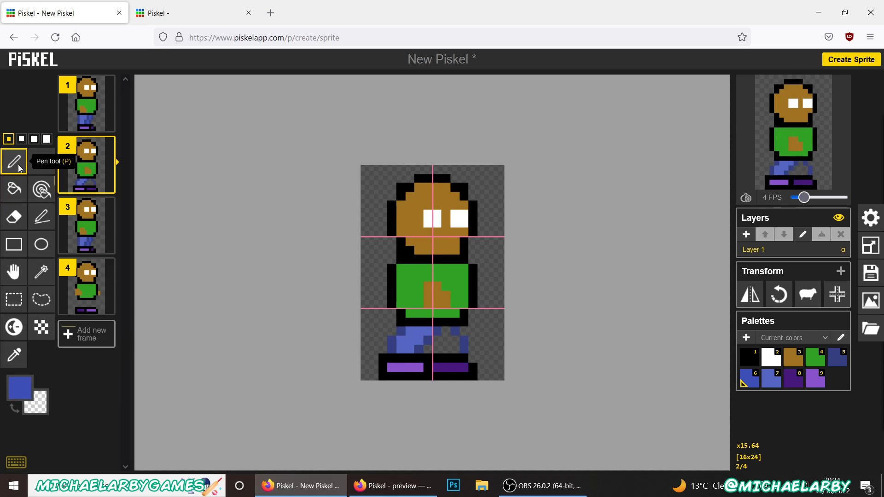
left_click(438, 339)
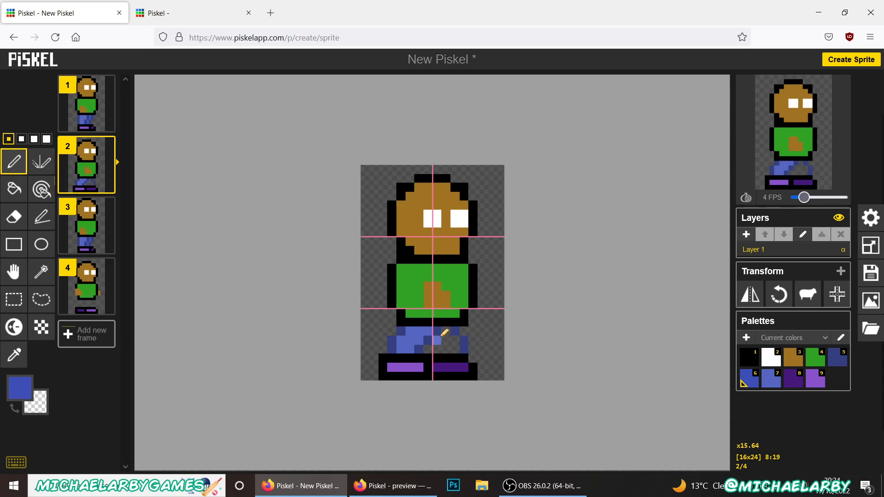
left_click(445, 333)
left_click(448, 343)
left_click(449, 352)
left_click(454, 342)
left_click(455, 348)
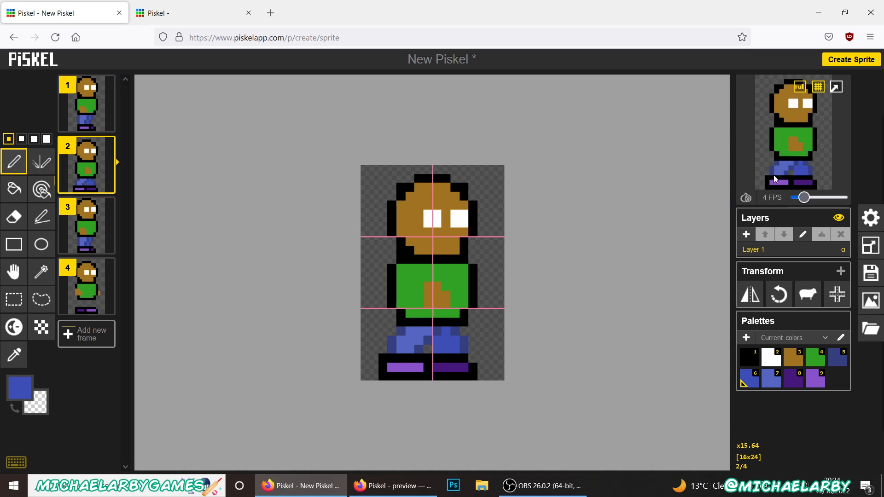
left_click(15, 216)
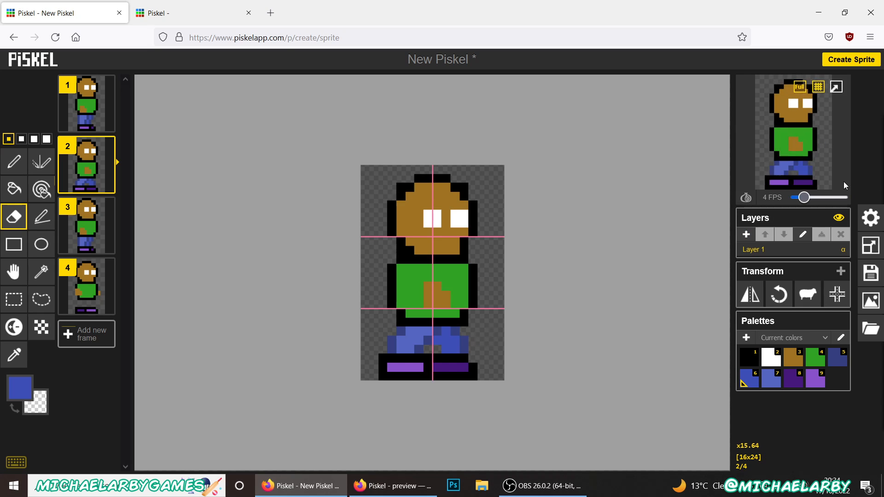
Examine the walk animation in an enlarged separate preview window and close it
left_click(831, 91)
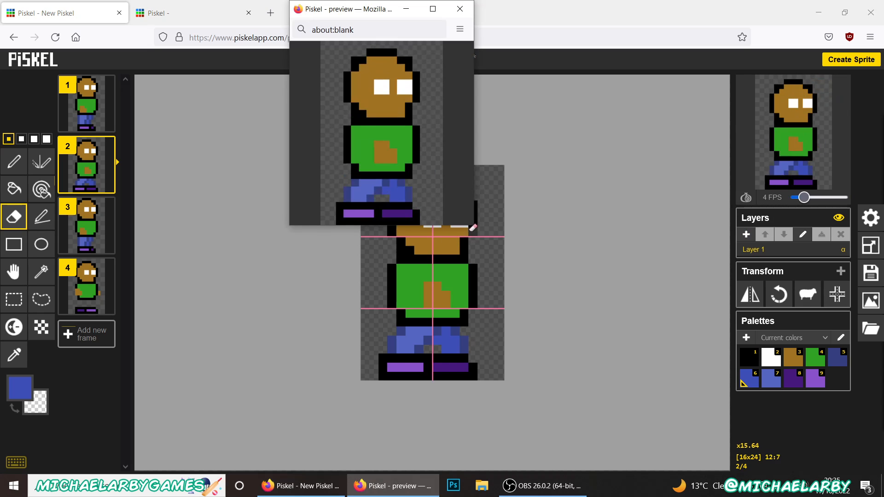
left_click_drag(473, 224, 578, 331)
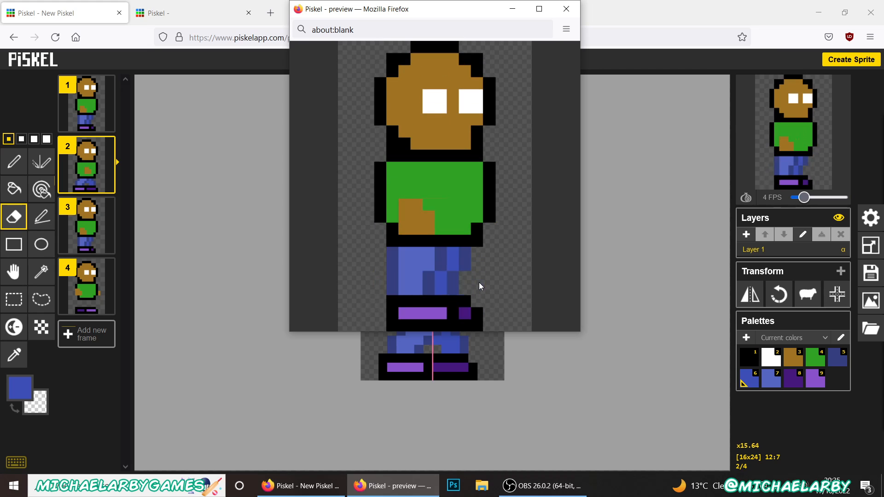
left_click(567, 9)
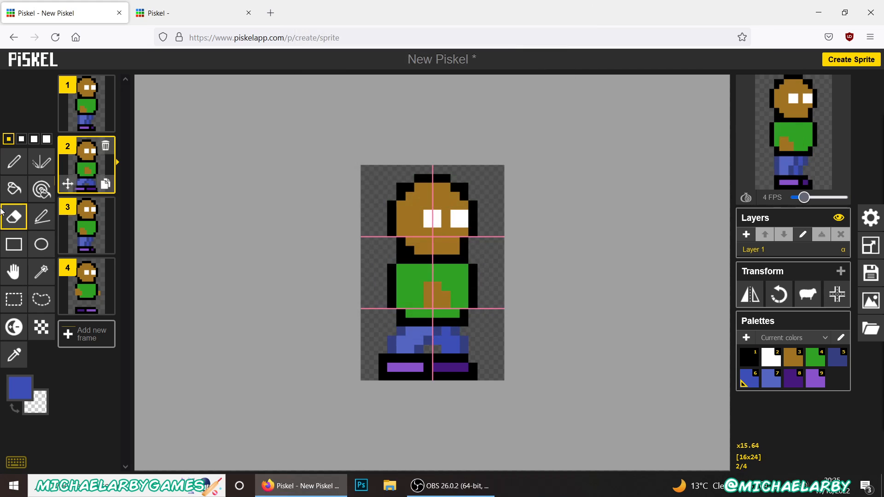
Draw the near leg's stepped back edge and straight front edge in dark blue #343f7f in frame 4, using frame 2 as reference
left_click(88, 290)
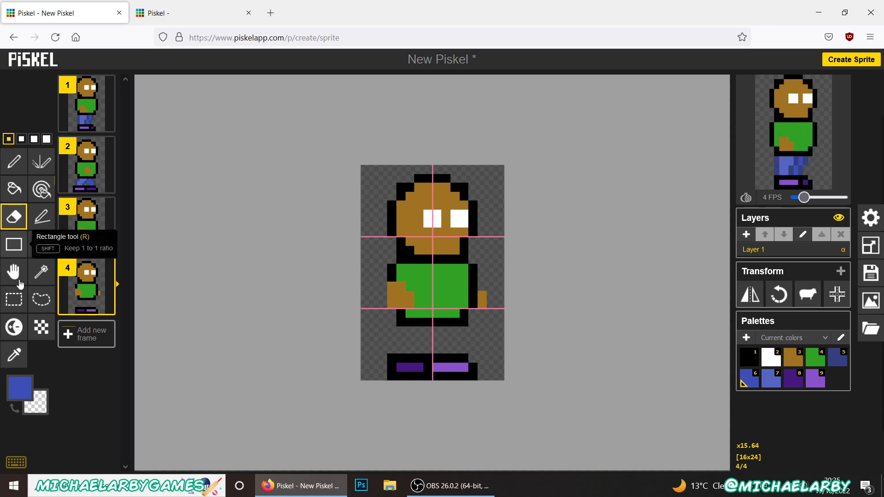
left_click(19, 388)
left_click(23, 312)
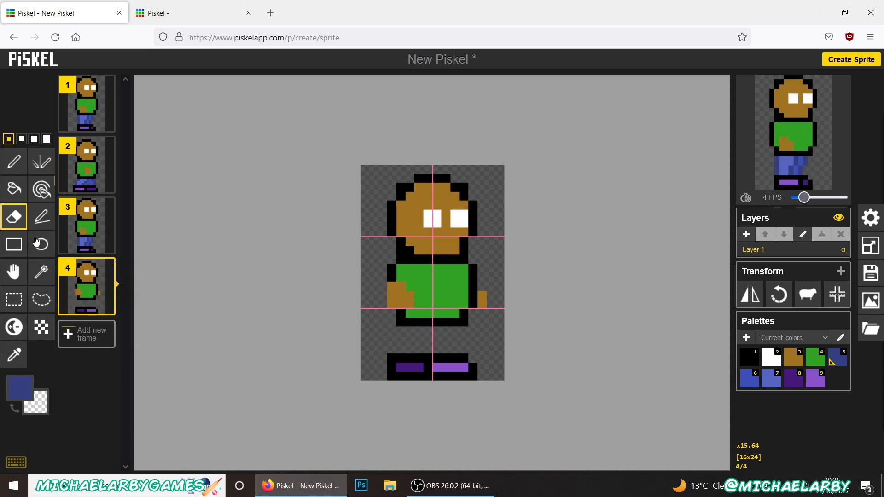
left_click(14, 165)
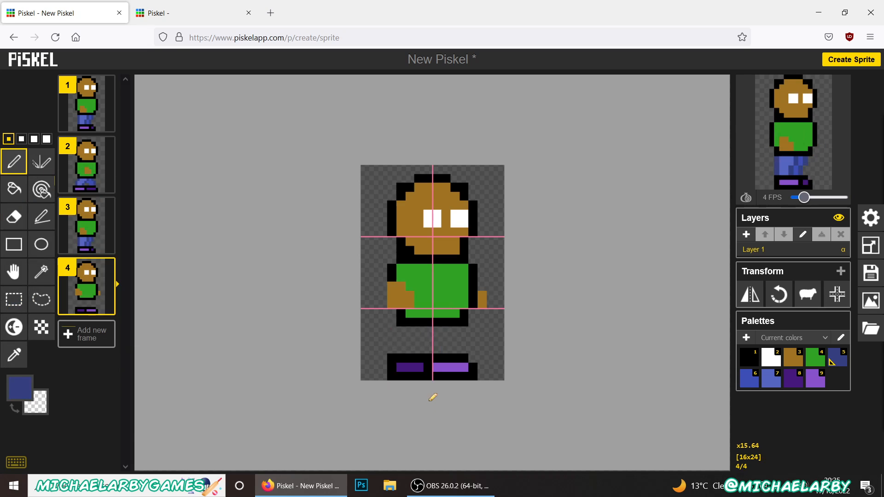
left_click(91, 169)
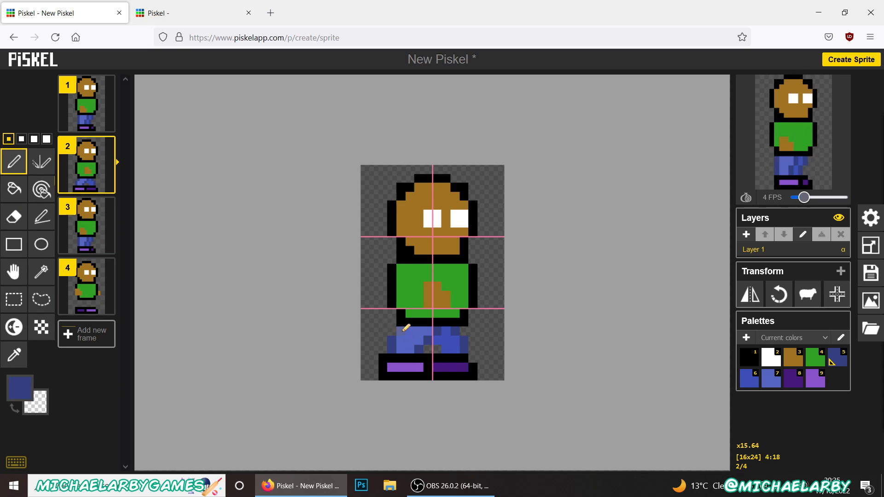
left_click(95, 293)
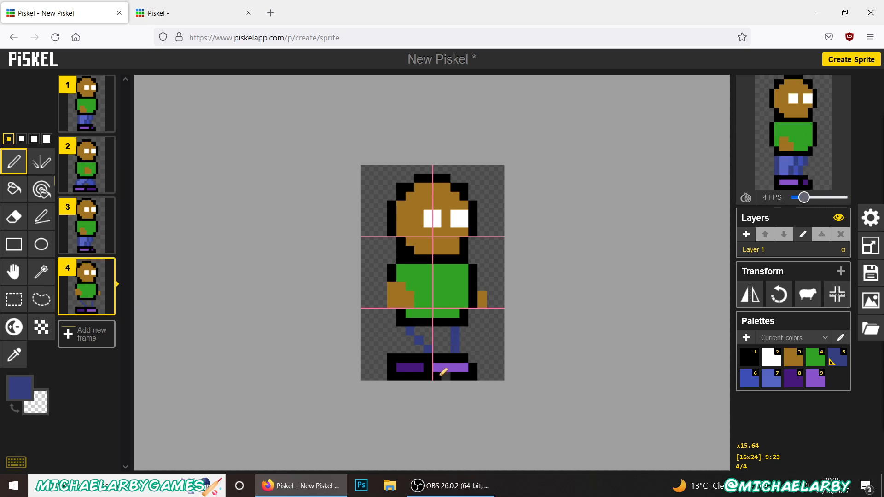
Fill the inside of the near leg in frame 4 with the lighter blue
left_click(19, 387)
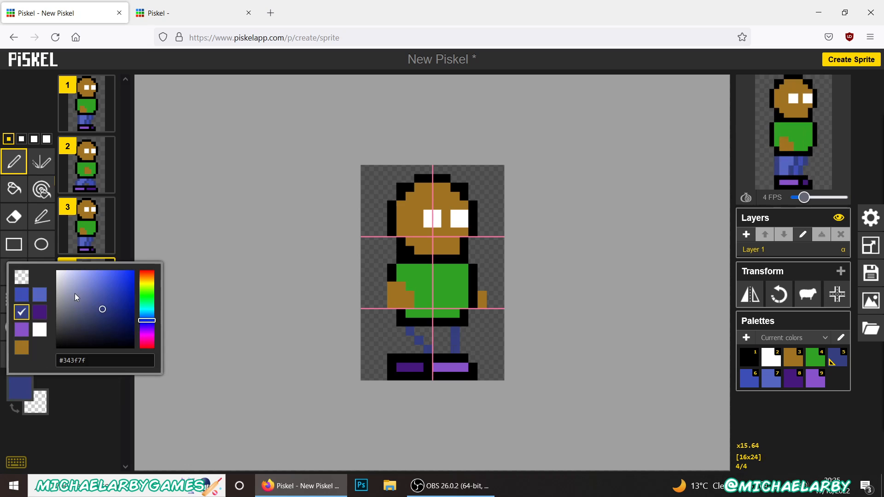
left_click(38, 296)
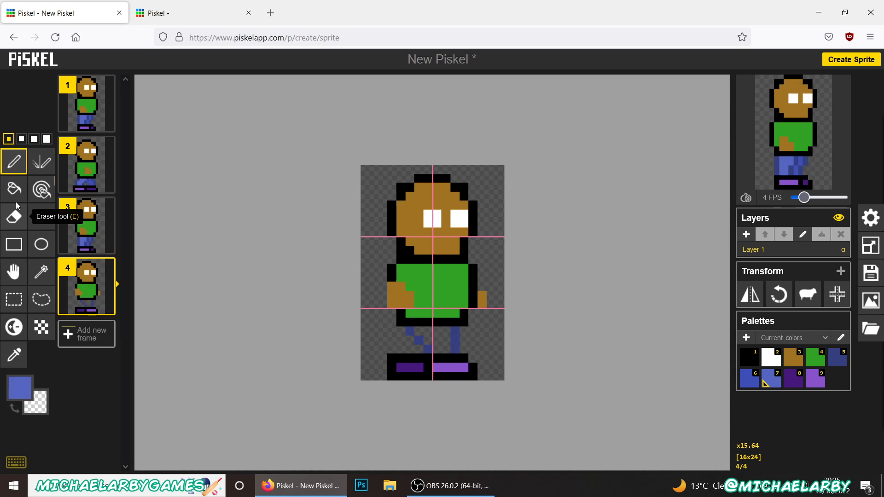
left_click(15, 197)
left_click(438, 334)
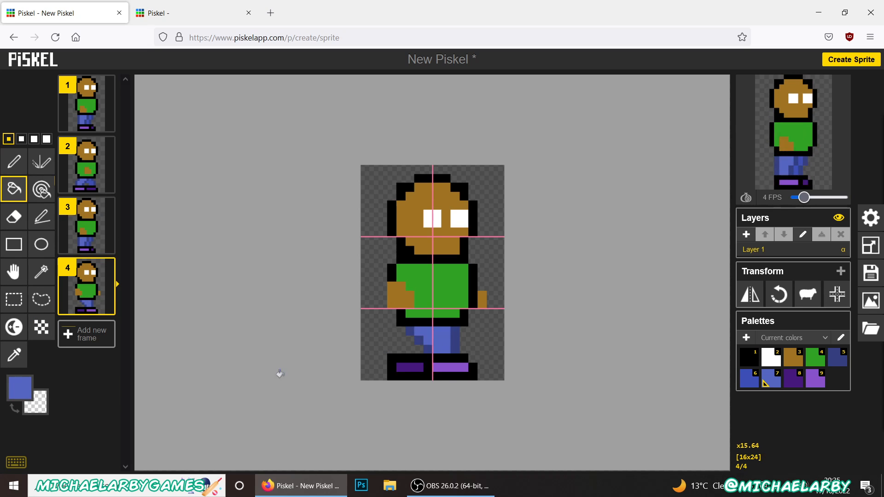
Draw the visible part of the far leg behind the near leg in frame 4 with the medium blue
left_click(21, 391)
left_click(22, 297)
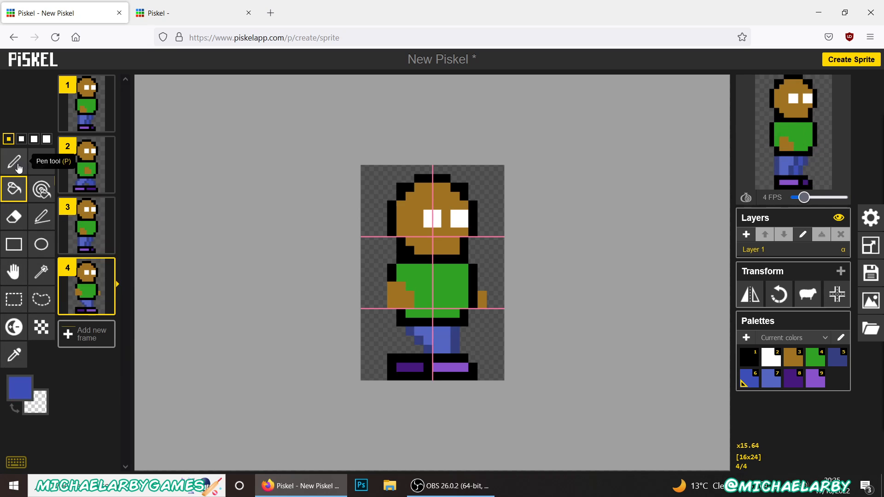
left_click(14, 161)
left_click(410, 340)
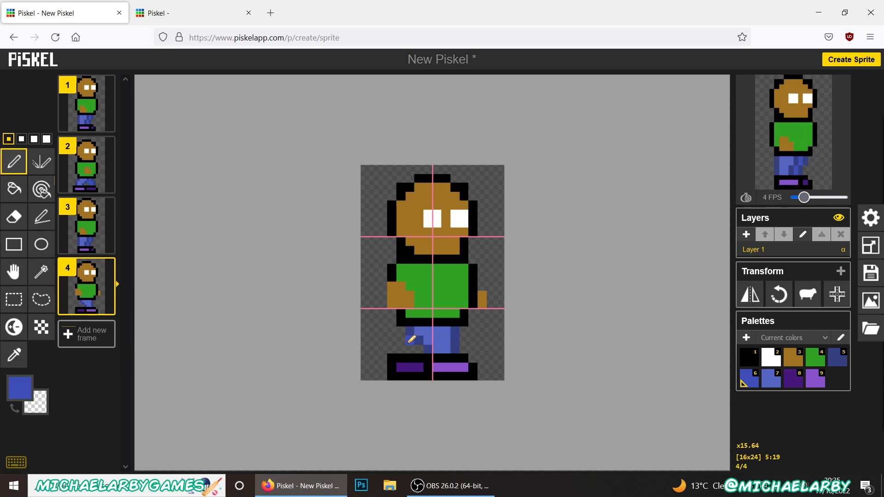
left_click(404, 348)
left_click(411, 349)
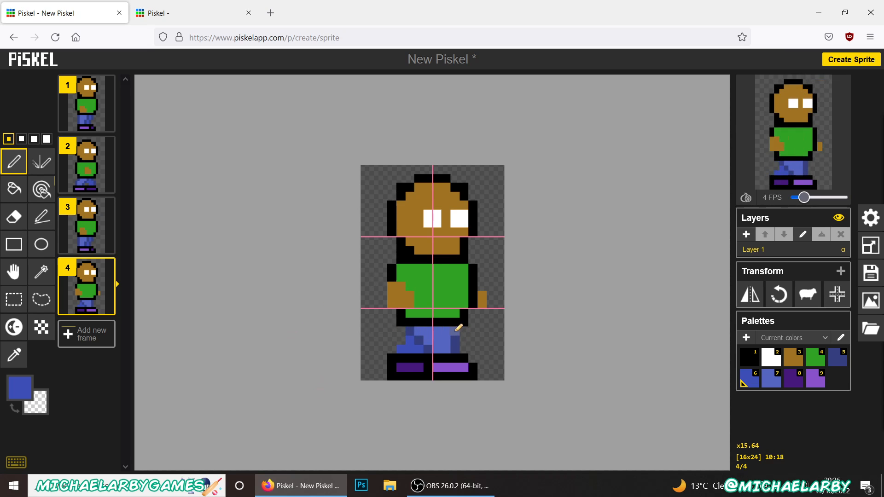
Sample the dark blue from the near leg and reshape its front edge in frame 4 into a slanted one, erasing surplus pixels
left_click(13, 354)
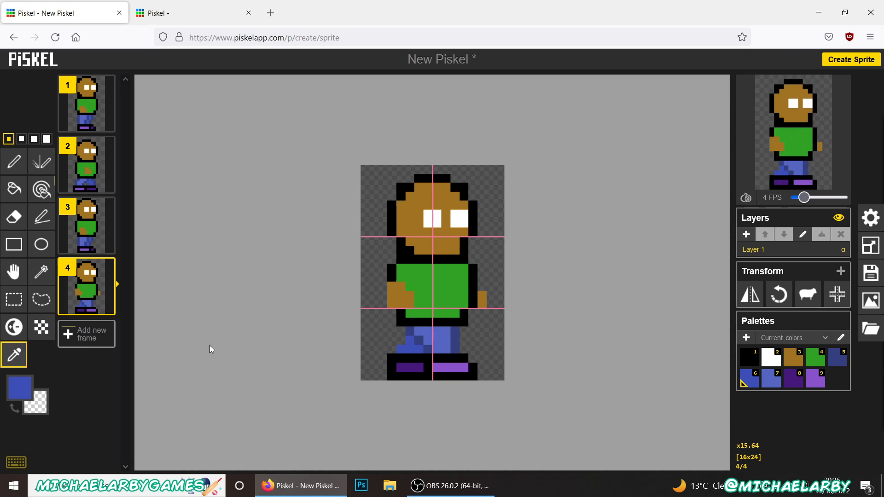
left_click(455, 340)
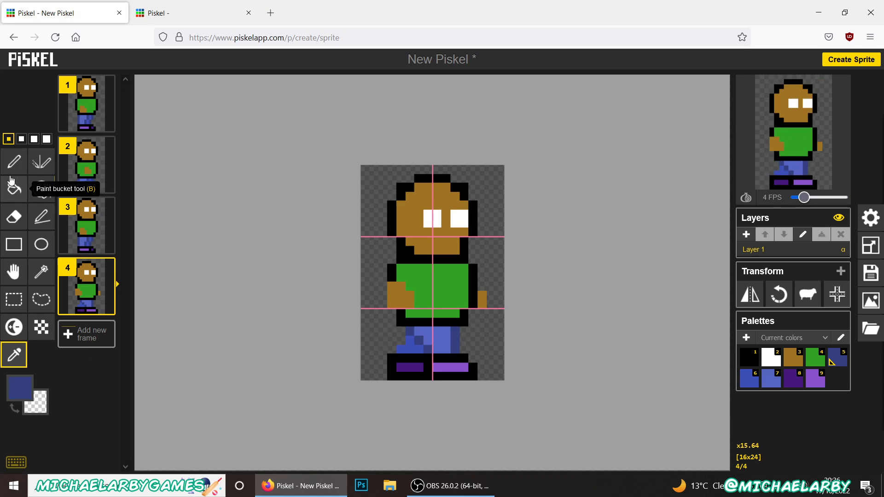
left_click(14, 161)
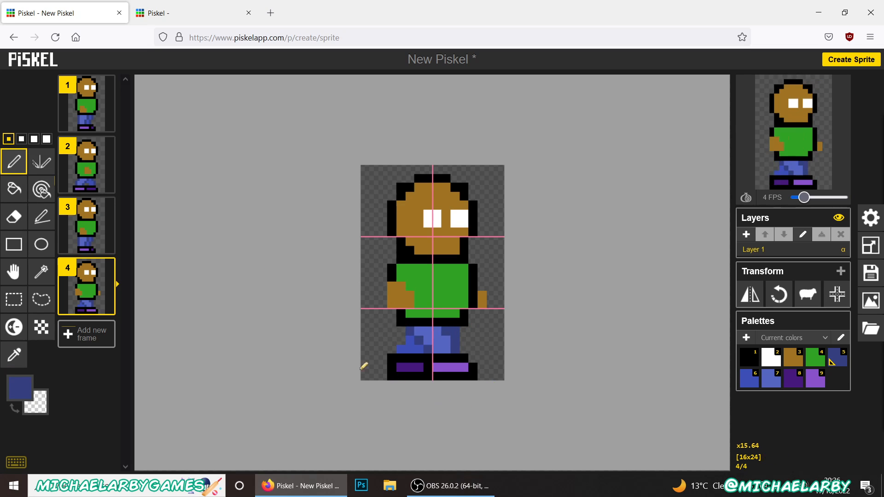
left_click(14, 217)
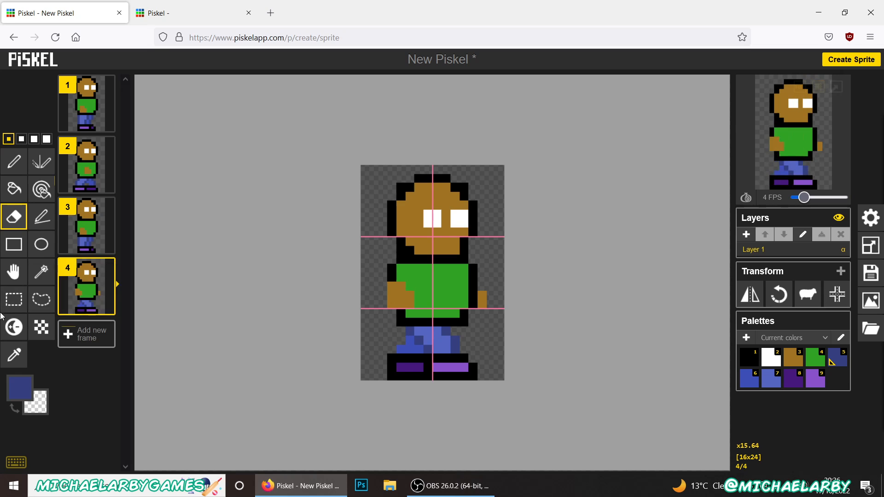
left_click(14, 354)
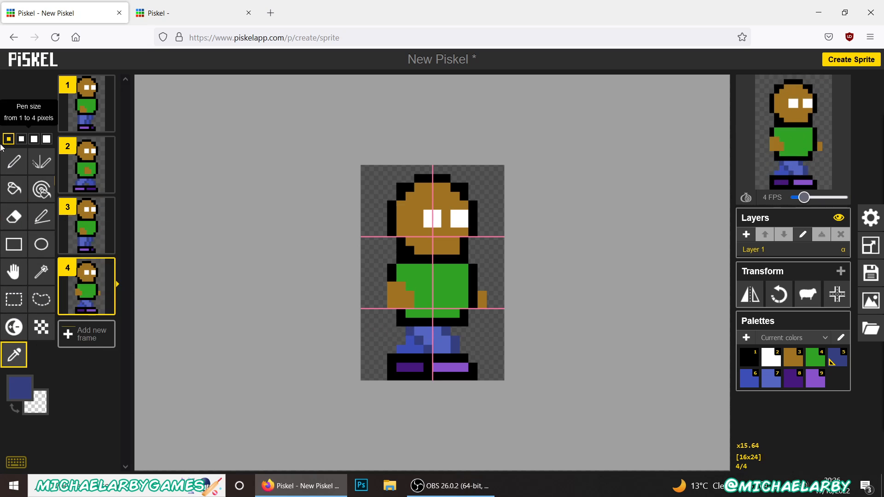
left_click(14, 161)
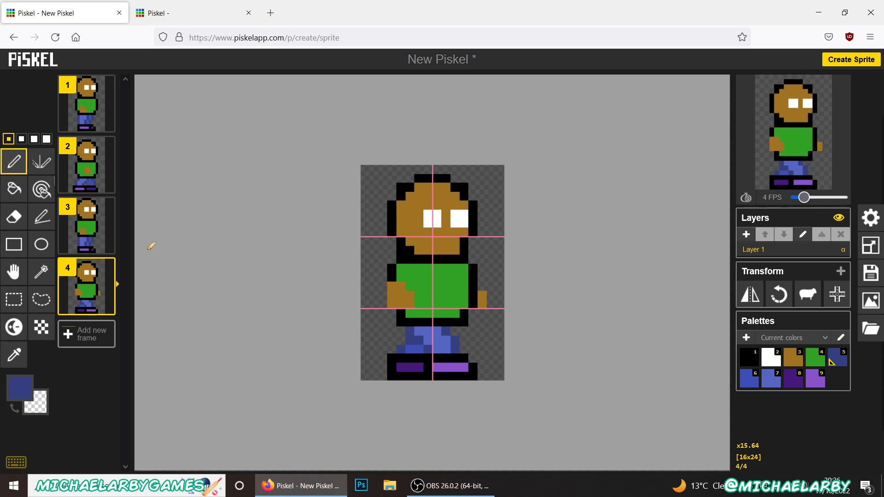
Compare the finished legs in frames 2, 3 and 4
mouse_move(90, 219)
left_click(86, 163)
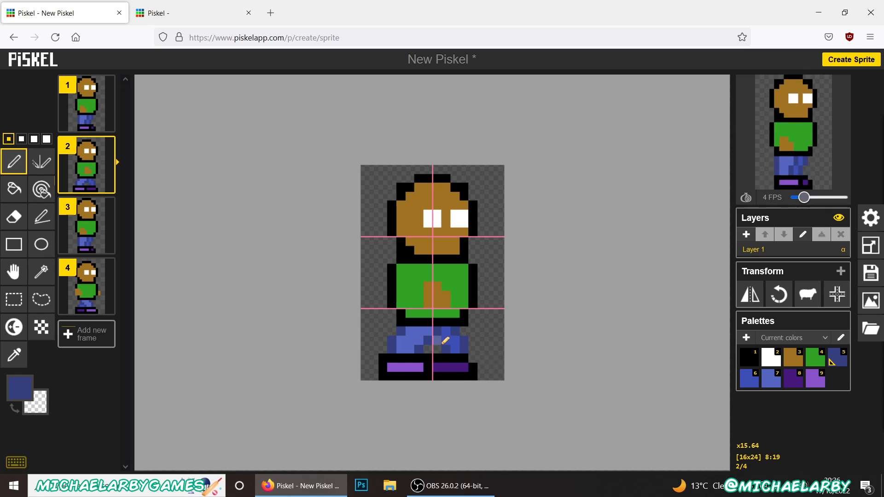
left_click(91, 227)
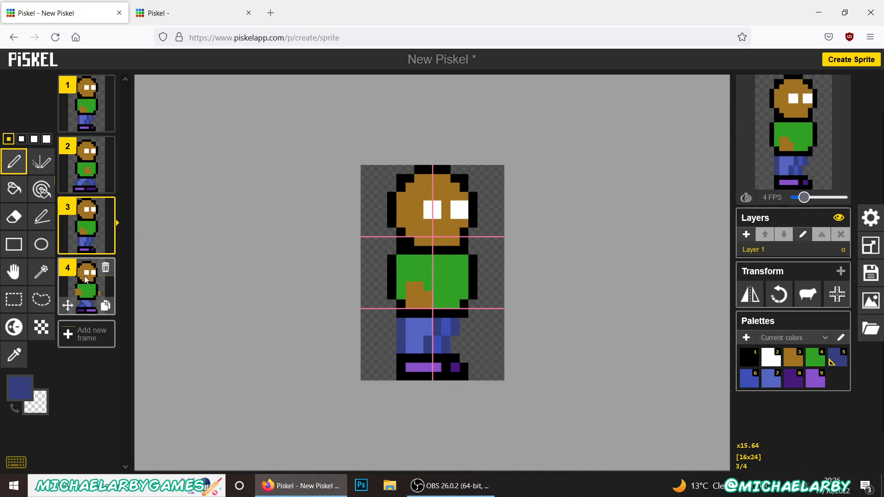
left_click(89, 289)
Go to frame 1, sample the skin's brown and darken it to #785314
left_click(86, 109)
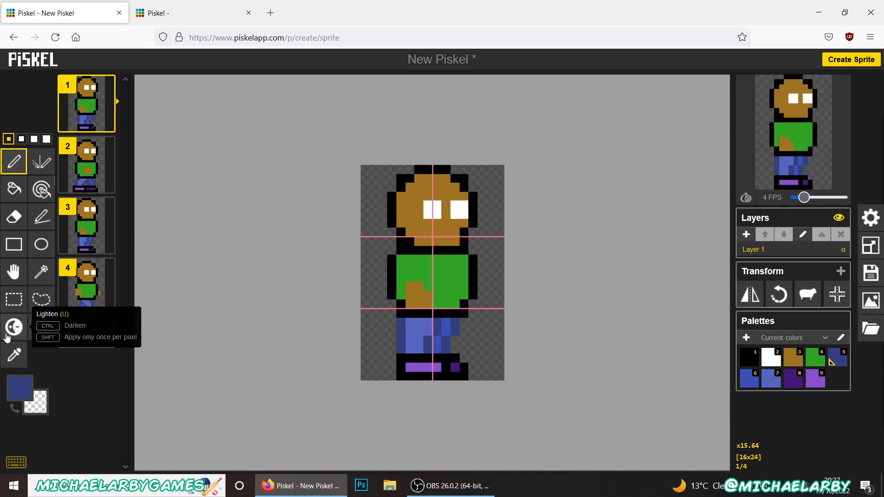
left_click(18, 359)
key("3")
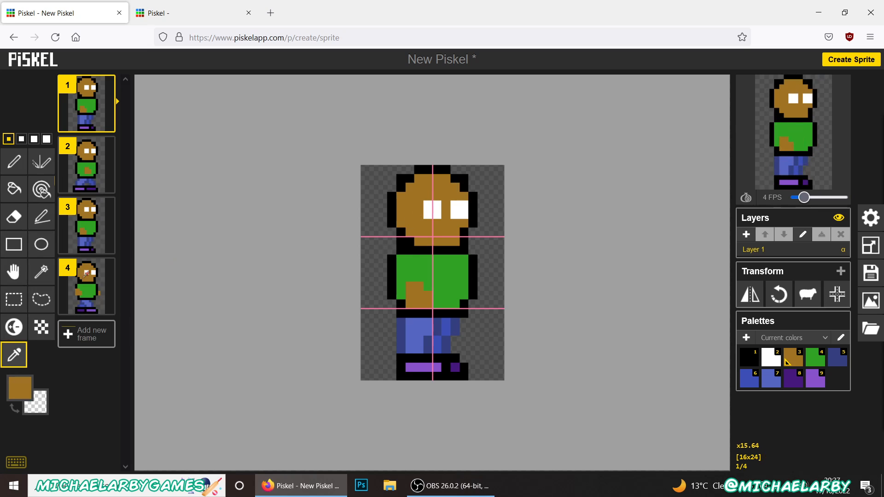
left_click(22, 390)
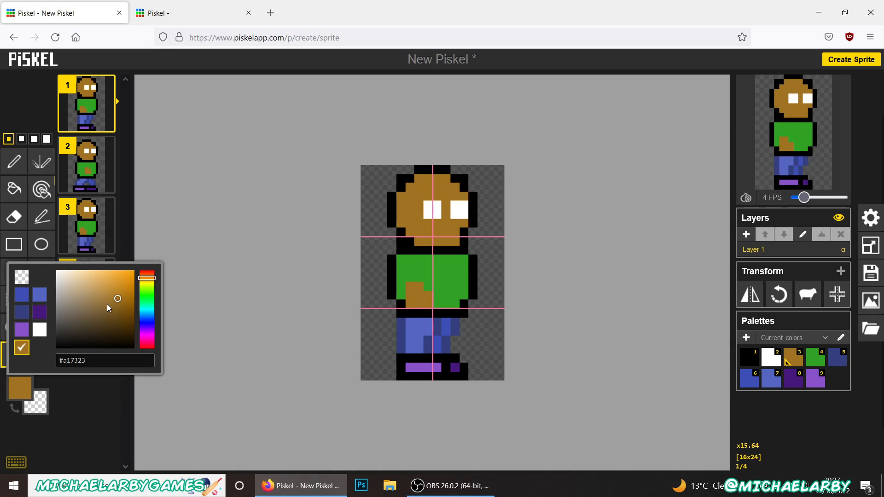
left_click(122, 311)
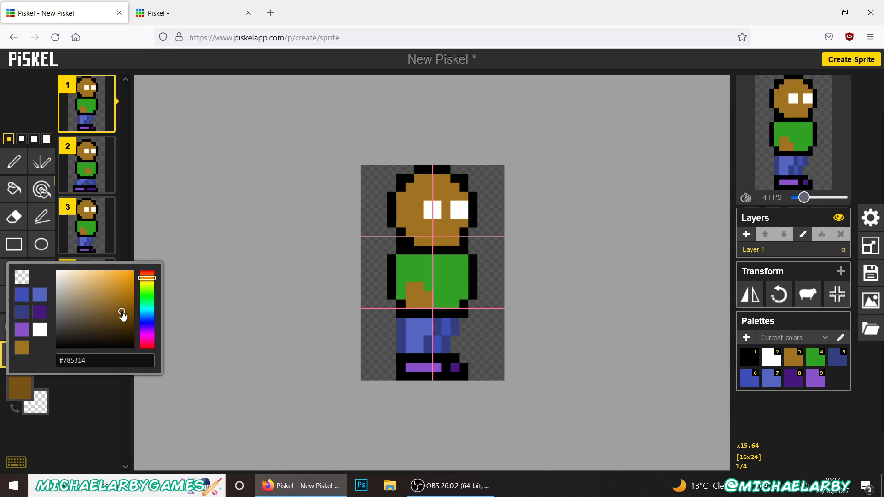
Recolour the black outline around the head and chin in frame 1 with the dark brown
left_click(15, 159)
left_click(14, 188)
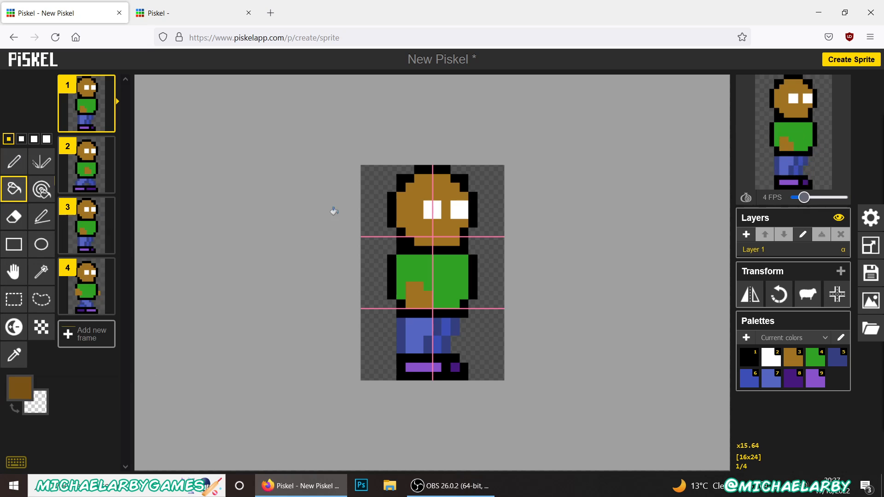
left_click(389, 206)
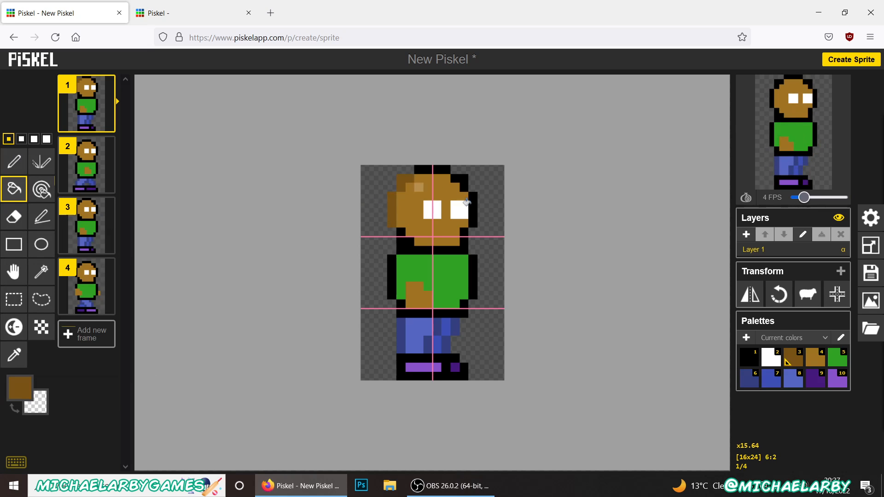
left_click(14, 160)
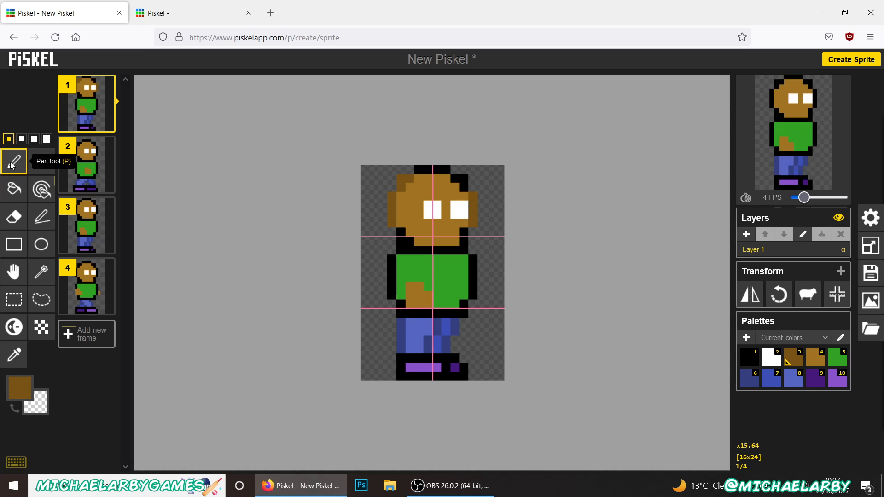
mouse_move(461, 234)
left_mouse_down()
mouse_move(454, 250)
mouse_move(414, 240)
left_mouse_up()
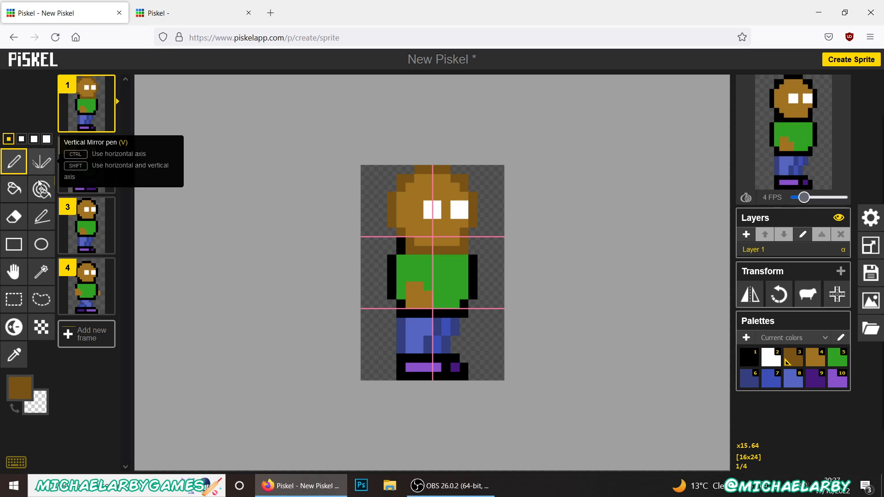
Erase surplus black outline pixels behind the neck in frame 1, comparing it with frame 2
left_click(13, 216)
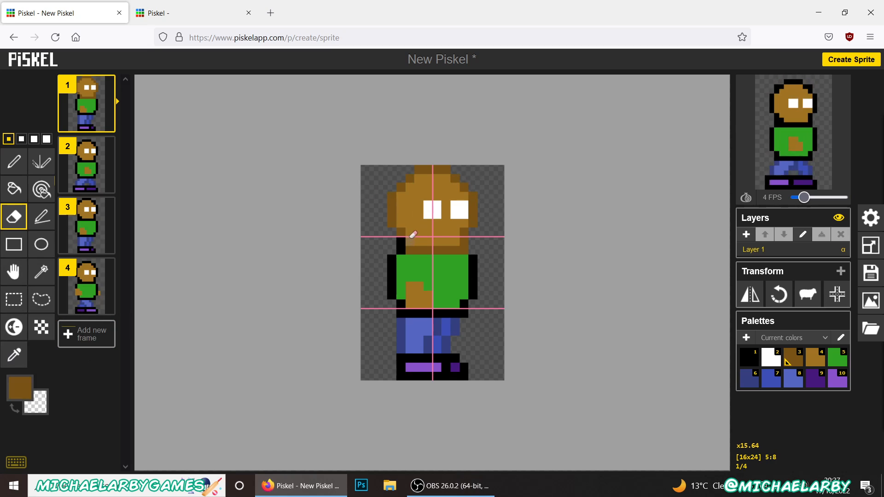
left_click(84, 170)
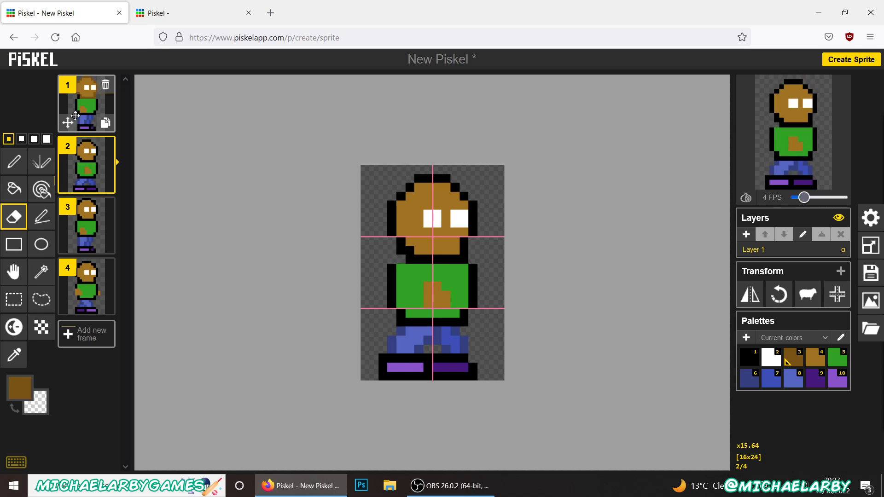
left_click(86, 106)
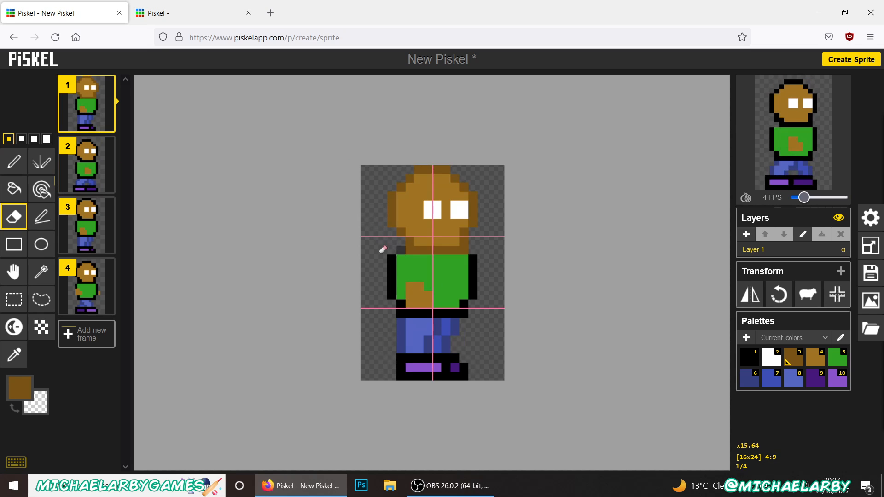
Recolour the black outline around the head and chin in frame 4 with the dark brown
left_click(90, 225)
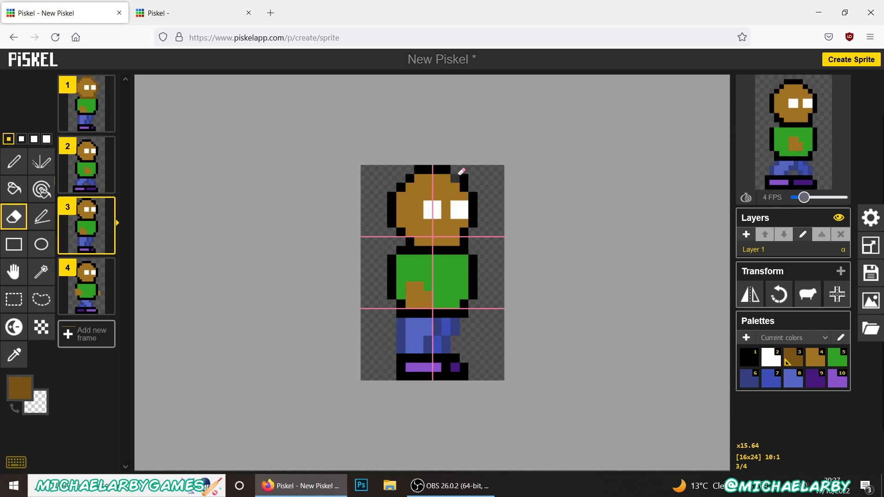
left_click(87, 287)
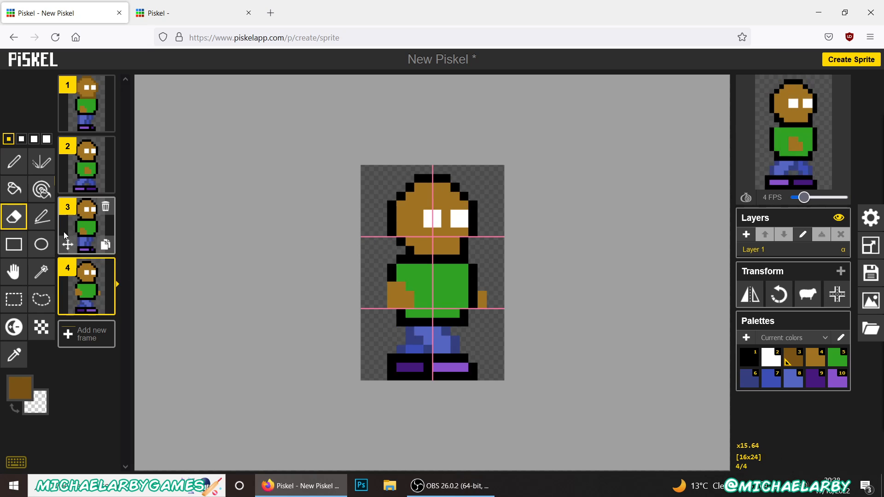
left_click(14, 161)
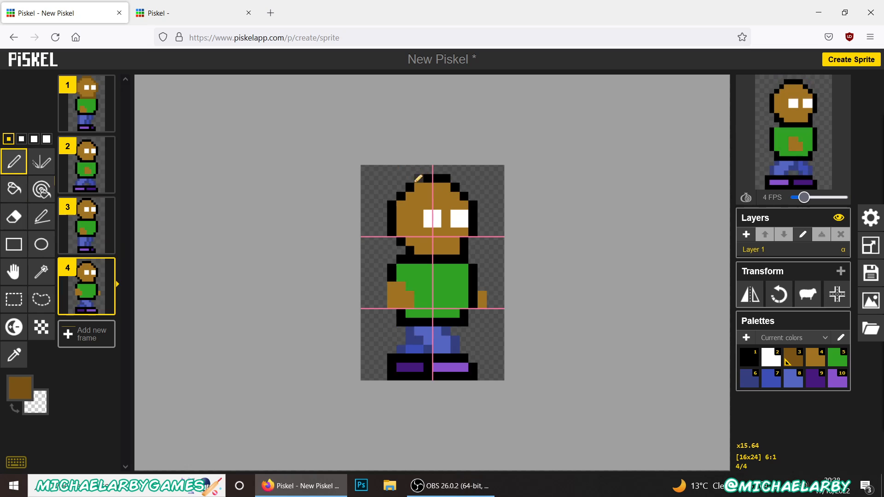
left_click(14, 189)
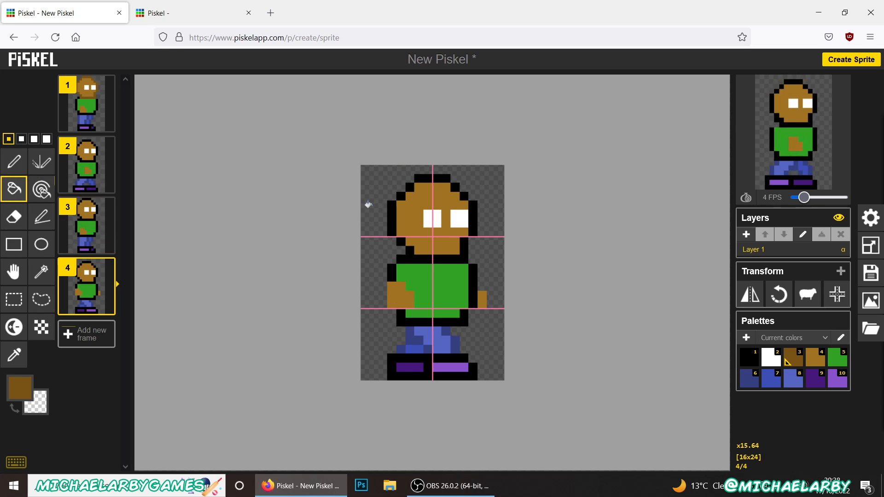
left_click(390, 210)
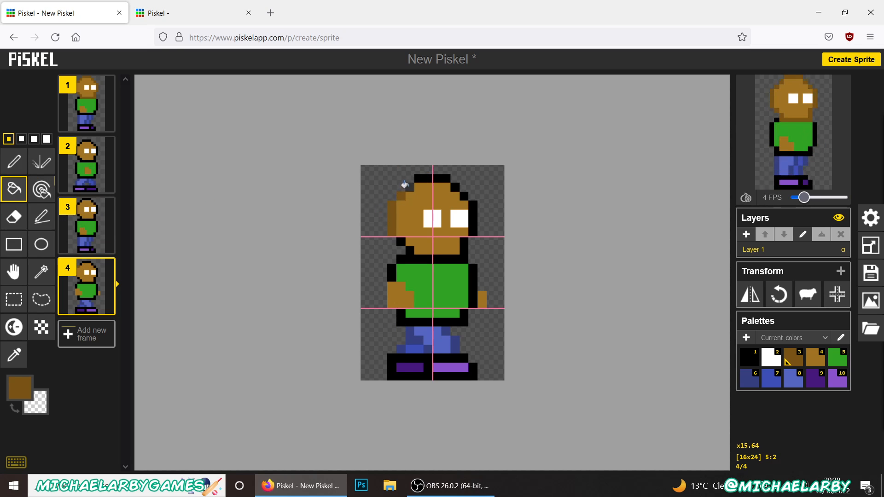
left_click(419, 178)
left_click(470, 212)
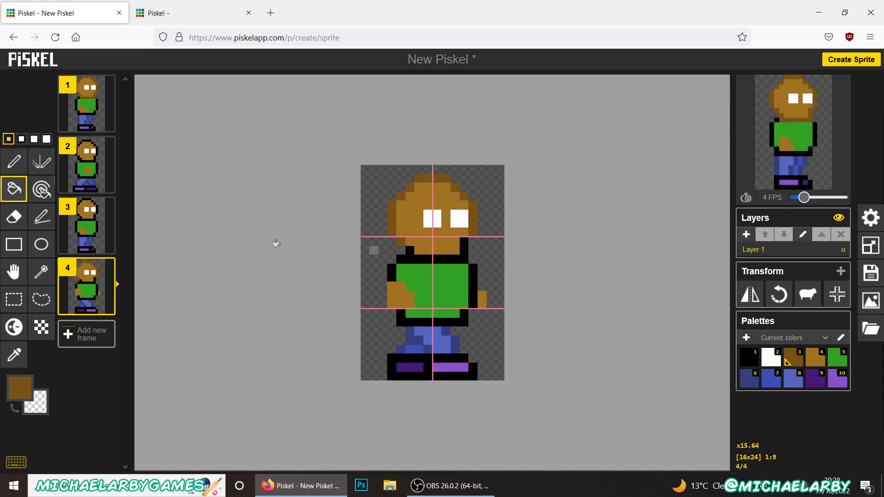
left_click(14, 161)
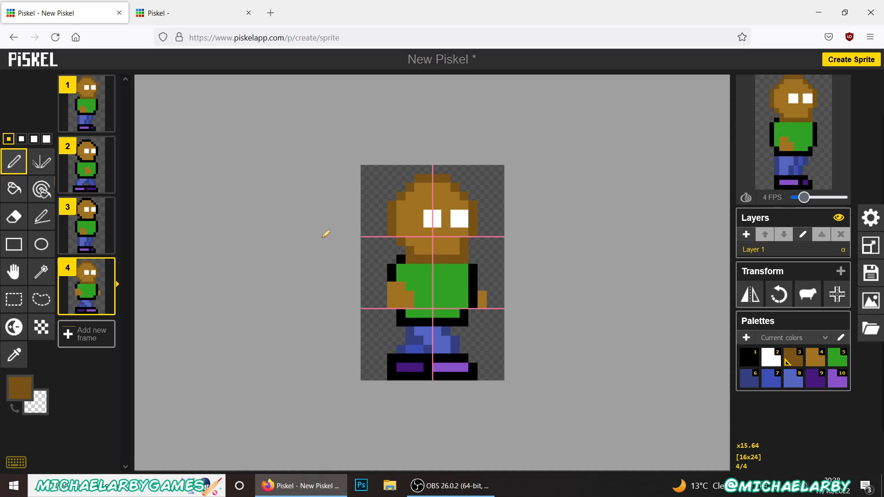
Recolour the head and chin outlines in frames 2 and 3 dark brown, including the pixels at the back of the neck
left_click(87, 166)
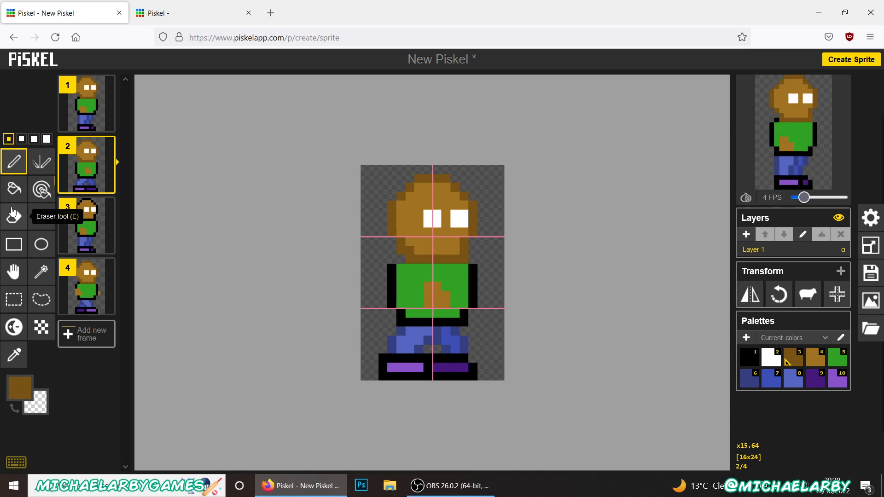
left_click(87, 225)
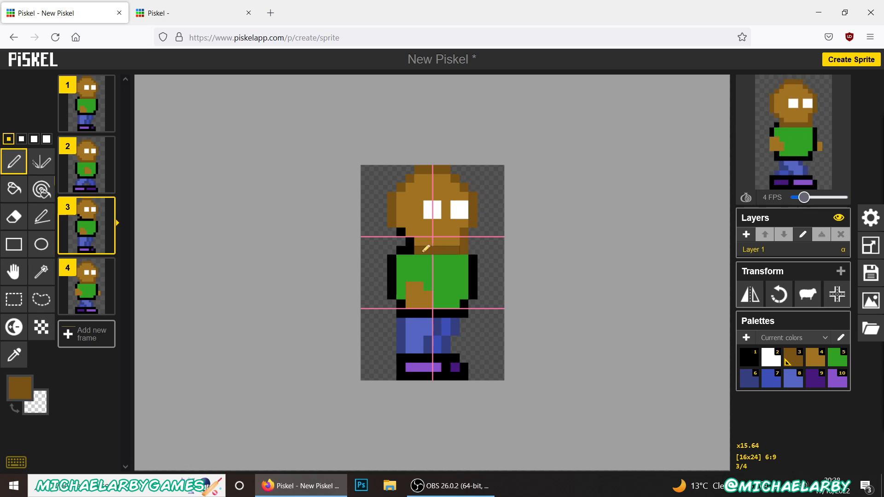
left_click(412, 243)
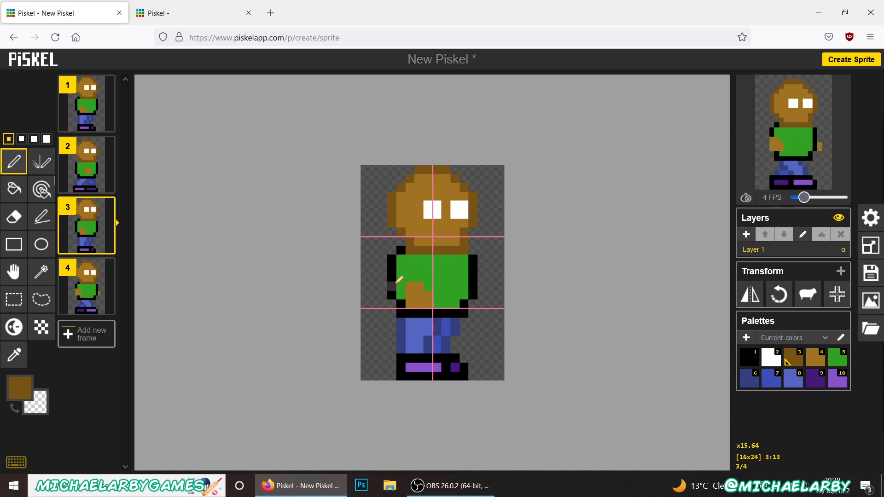
Set the drawing colour to dark green #1a470a and fill the black shirt outline in frame 3 with it
left_click(17, 386)
left_click(147, 295)
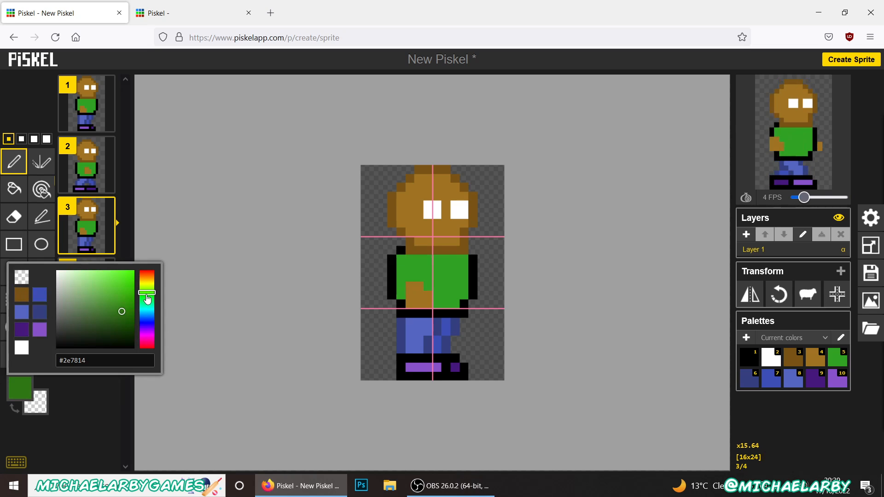
left_click(124, 330)
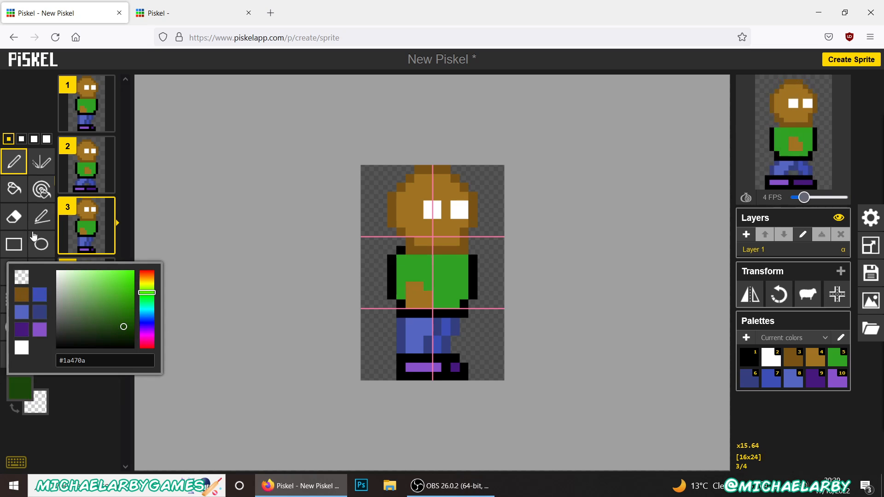
left_click(14, 190)
left_click(389, 276)
left_click(397, 308)
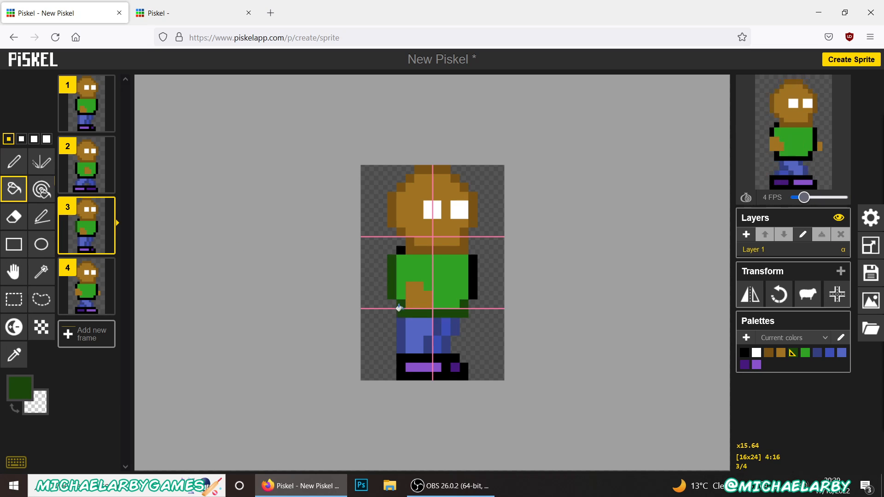
left_click(469, 271)
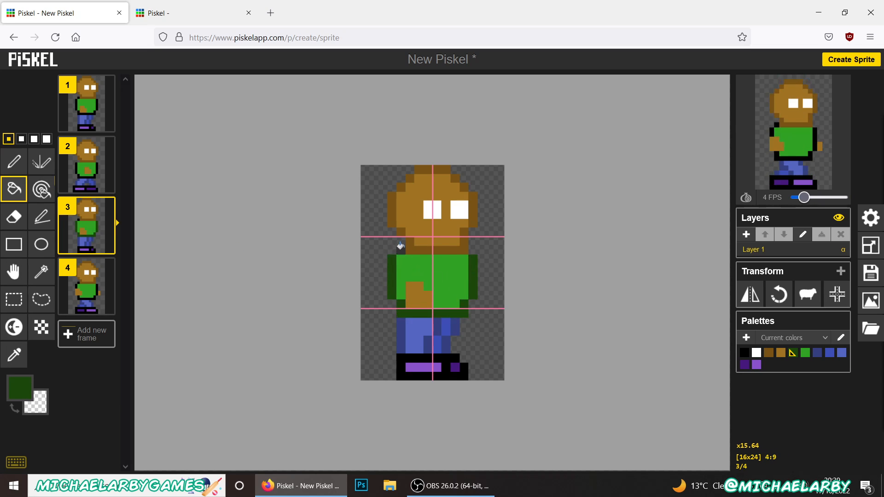
Fill the shirt's black hem and side outlines in frame 2 with the dark green
left_click(86, 165)
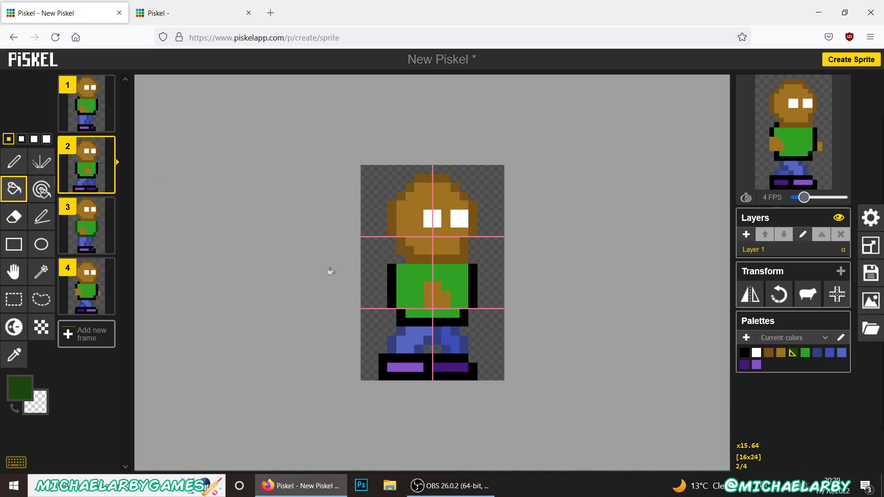
left_click(399, 319)
left_click(390, 283)
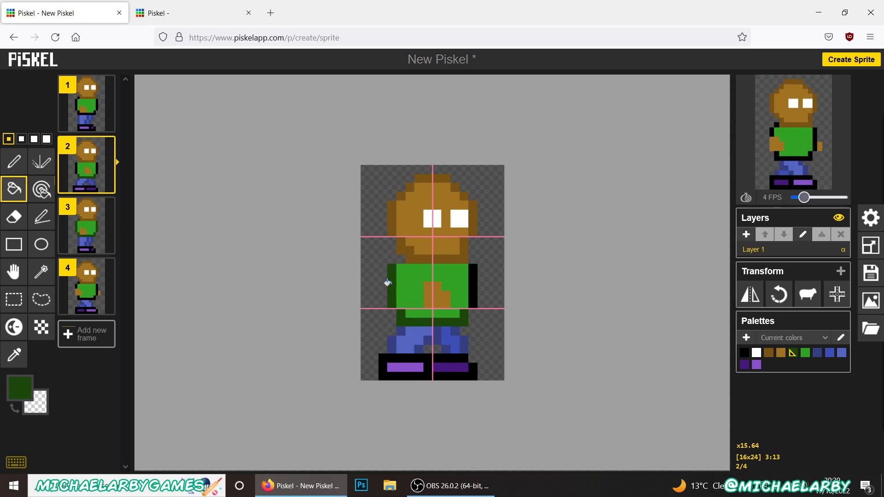
left_click(473, 277)
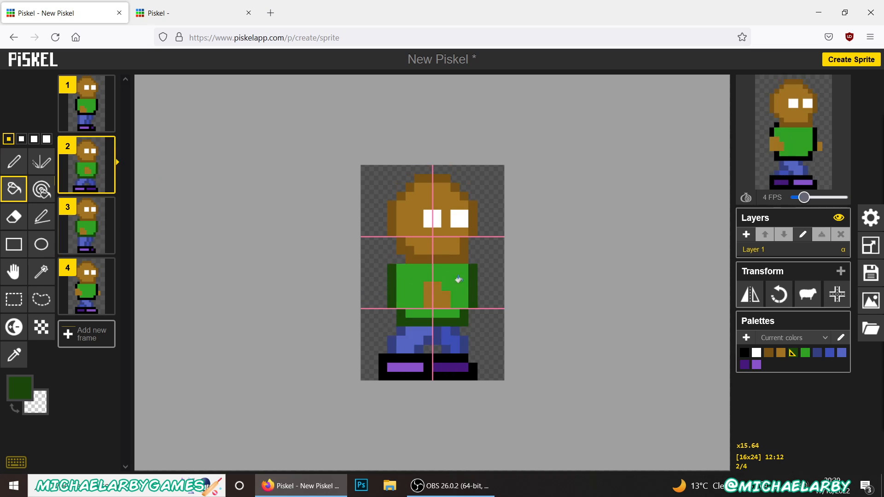
Fill the shirt's black side and hem outlines in frame 1 with dark green, including the shoulder pixel behind the neck
left_click(80, 107)
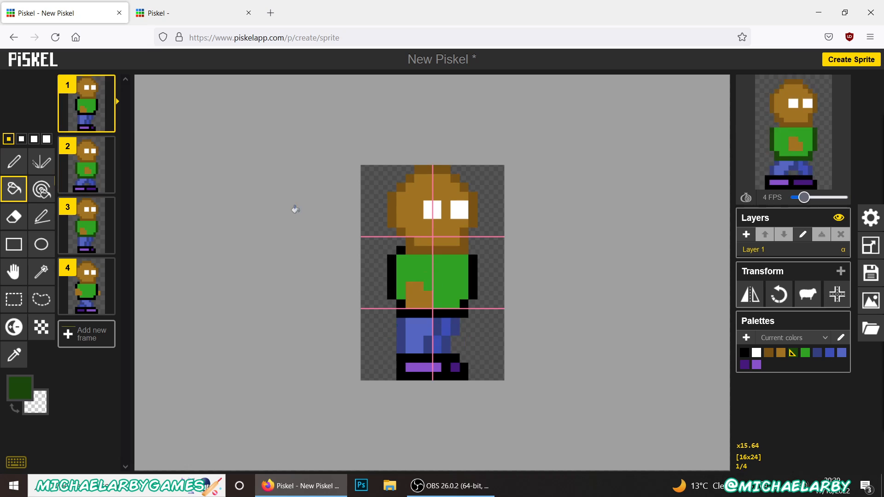
left_click(392, 263)
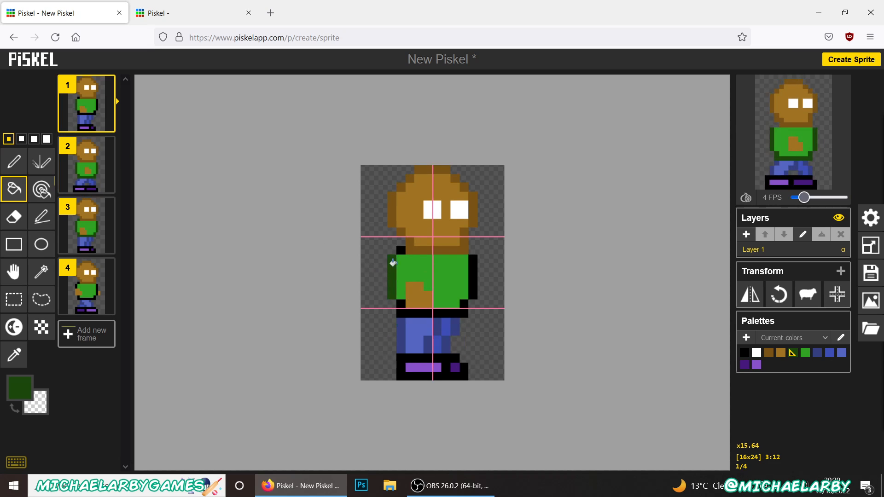
left_click(399, 313)
left_click(469, 272)
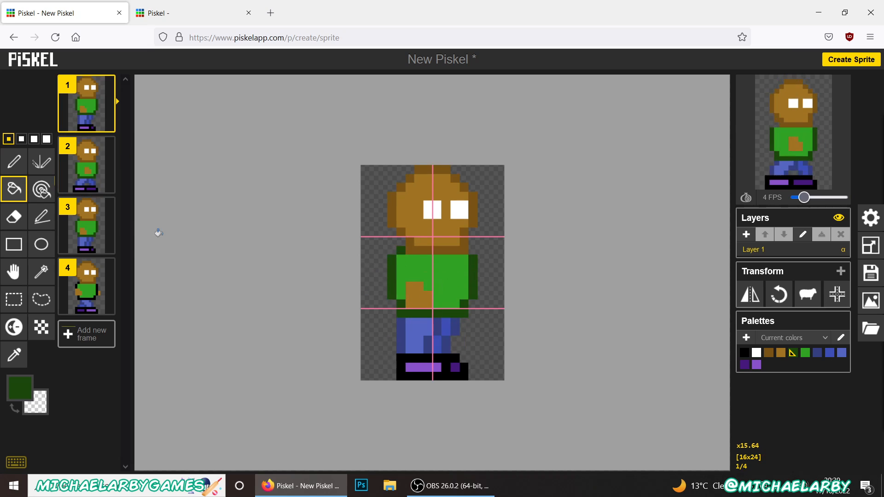
Recolour the black shirt outline in frame 4 dark green at the shoulder, both sides and the hem
left_click(82, 282)
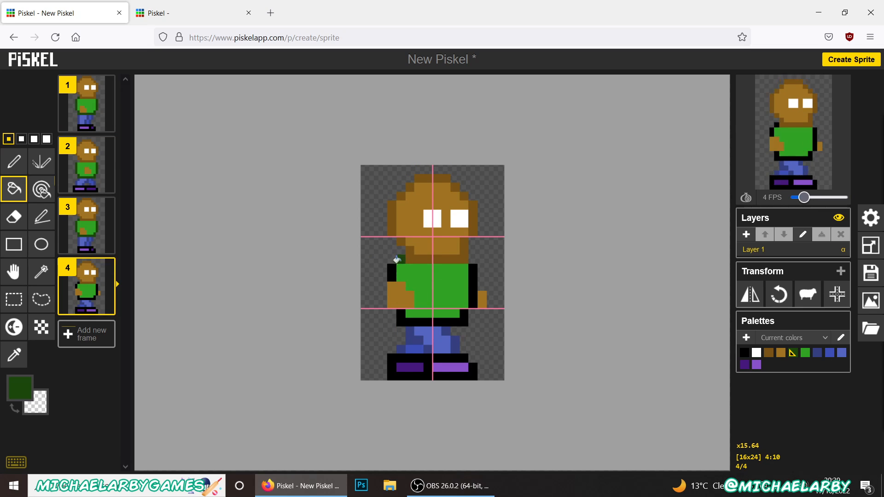
left_click(399, 313)
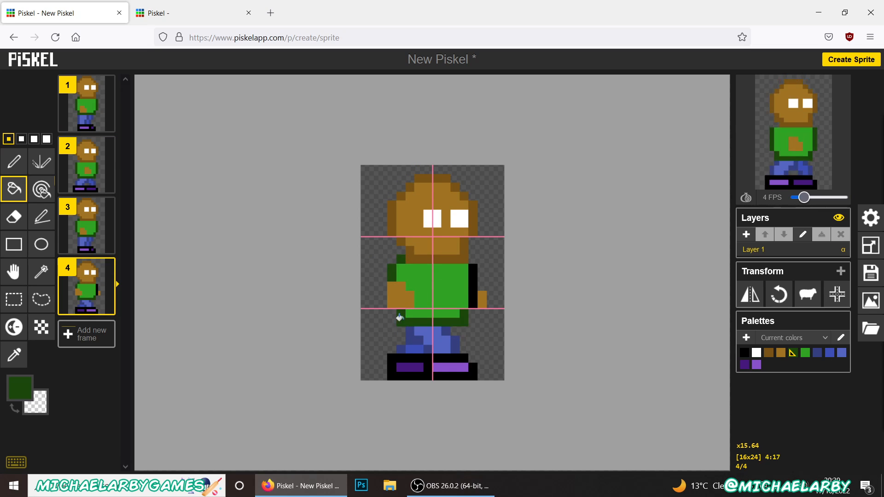
left_click(467, 281)
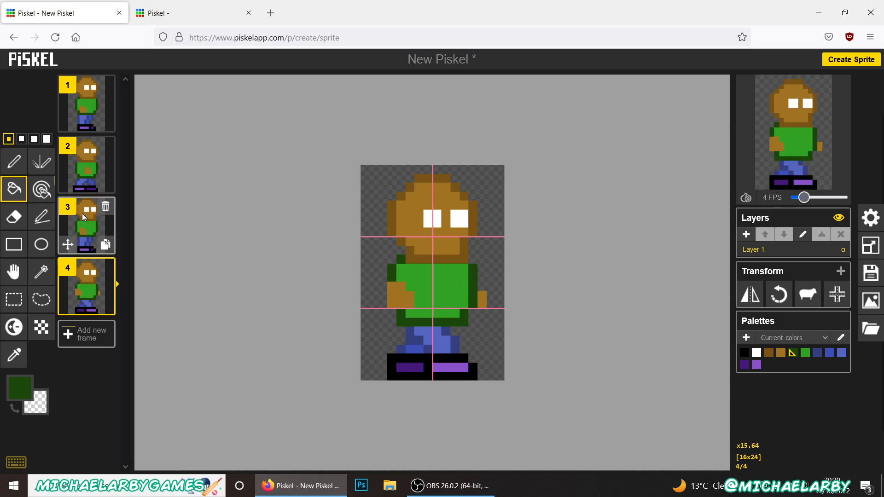
Compare the frames, then add a dark green shoulder pixel behind the neck in frame 2 and erase the surplus brown neck pixels
mouse_move(68, 189)
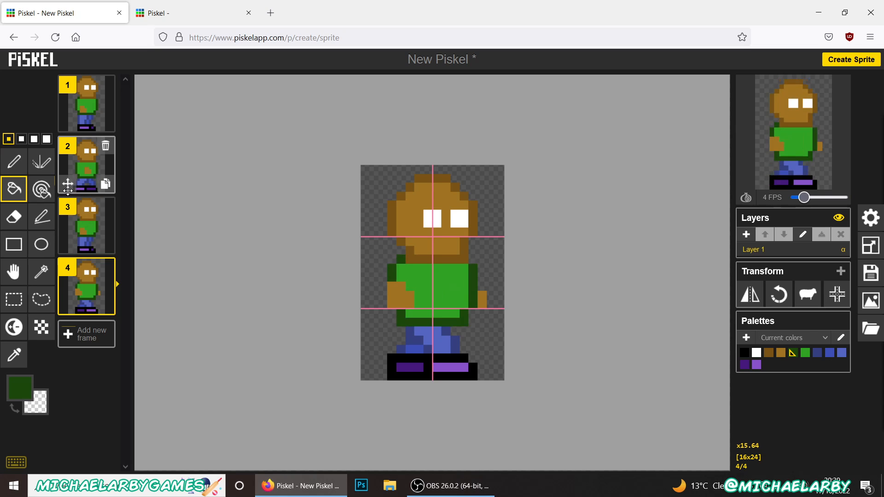
left_click(86, 110)
left_click(87, 217)
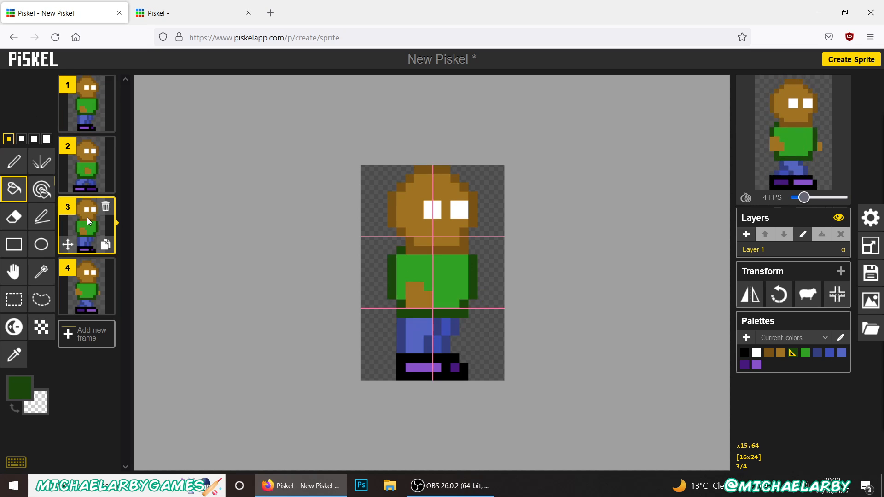
left_click(93, 285)
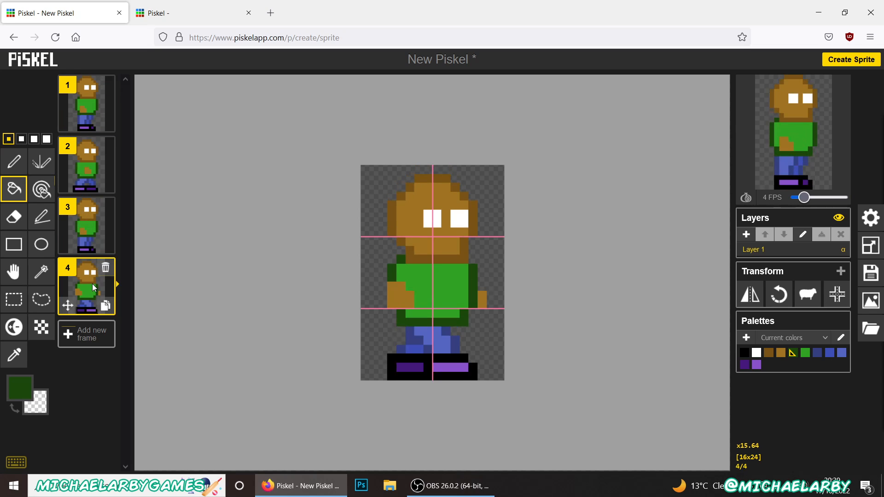
left_click(85, 164)
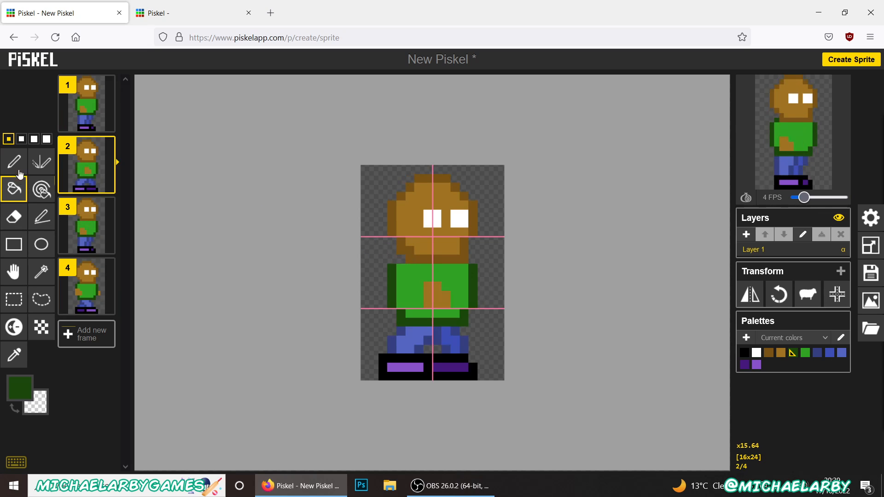
key("p")
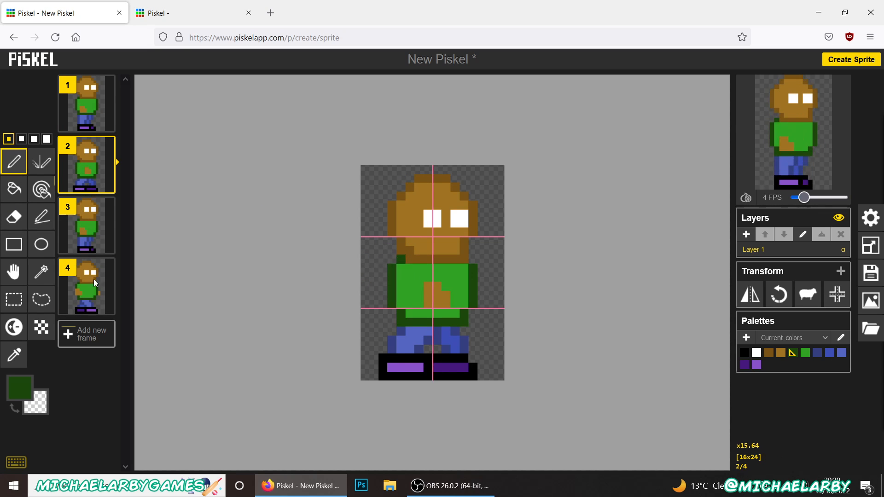
left_click(15, 218)
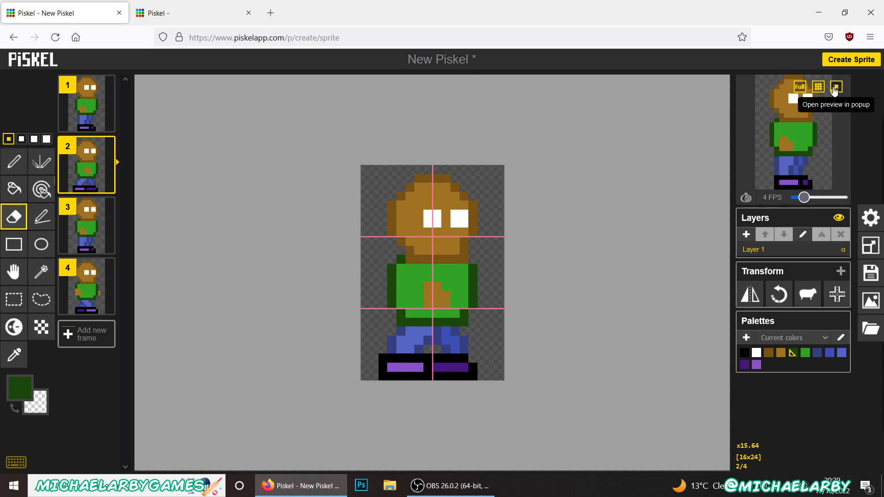
Open the walk animation preview in a separate window, enlarge it to check the recoloured outlines, and close it
left_click(835, 89)
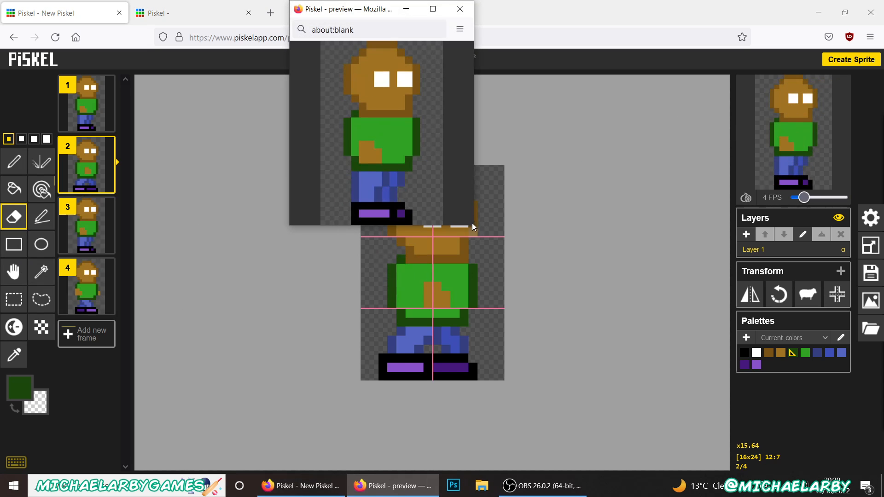
left_click_drag(472, 225, 622, 353)
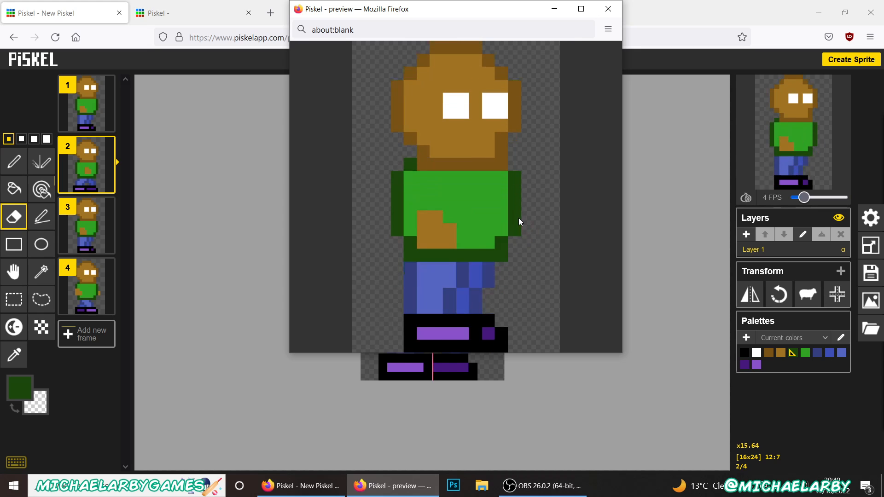
left_click(607, 10)
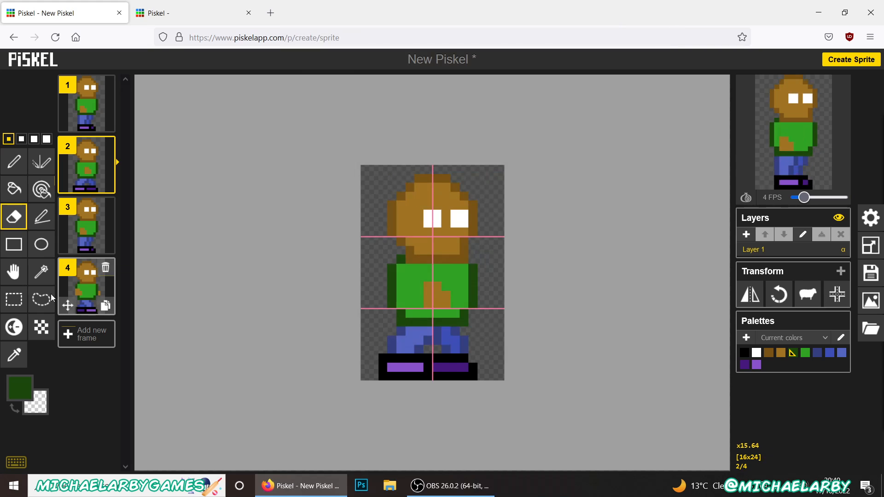
Switch the colour to black and draw a two-pixel-tall pupil in the right half of each eye in frame 2 with the Pen tool
left_click(20, 389)
left_click_drag(137, 359, 165, 365)
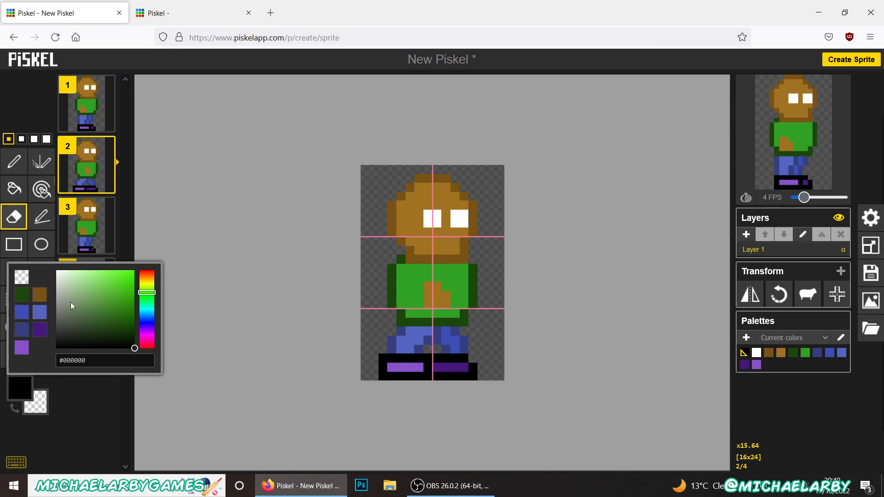
left_click(15, 222)
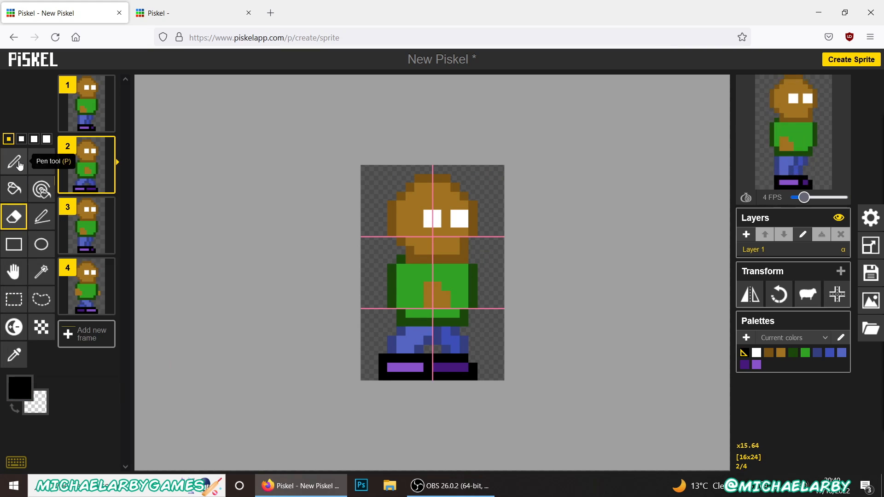
left_click(14, 161)
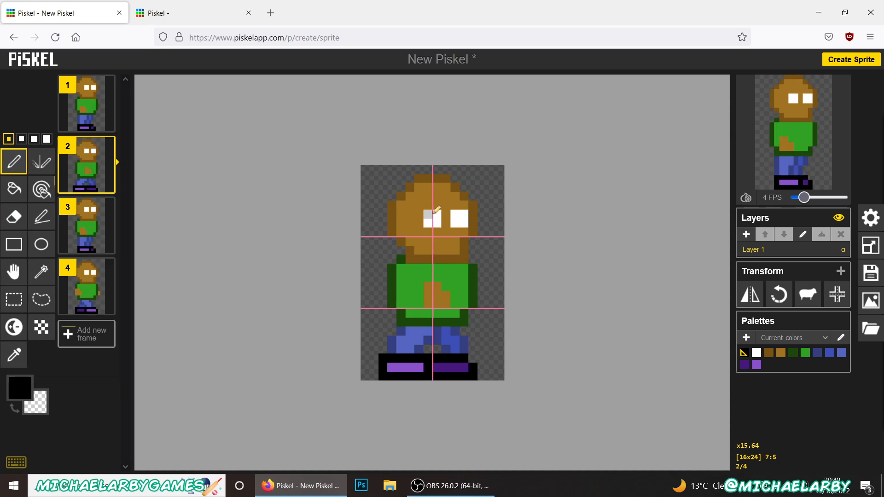
scroll(440, 216, "up", 10)
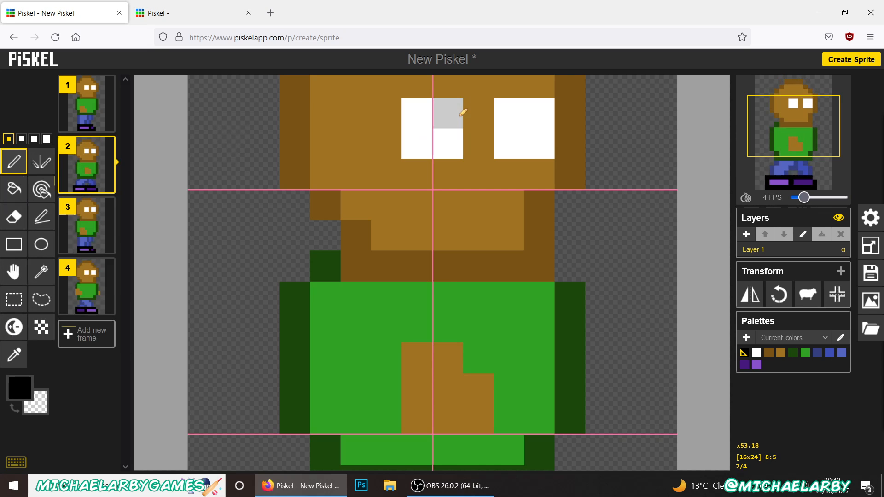
left_click_drag(456, 110, 453, 133)
left_click_drag(537, 115, 542, 136)
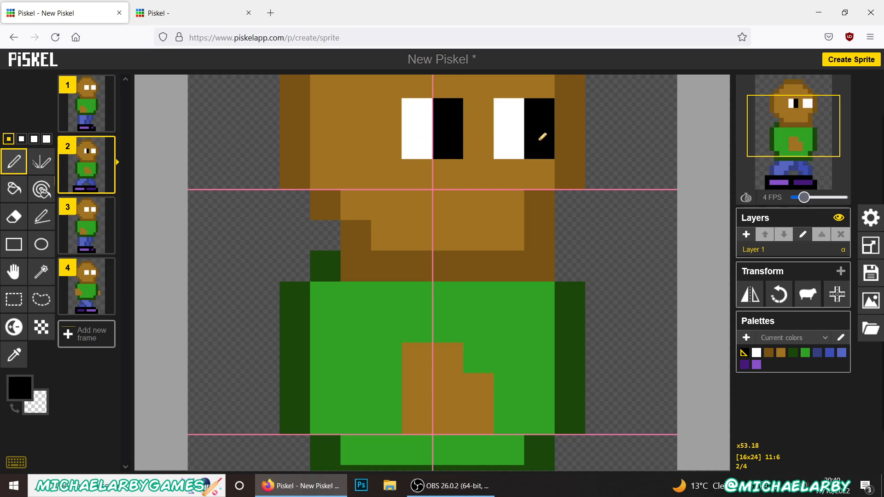
Draw the same black two-pixel pupils in the right half of both eyes in frames 1, 3 and 4
left_click(92, 107)
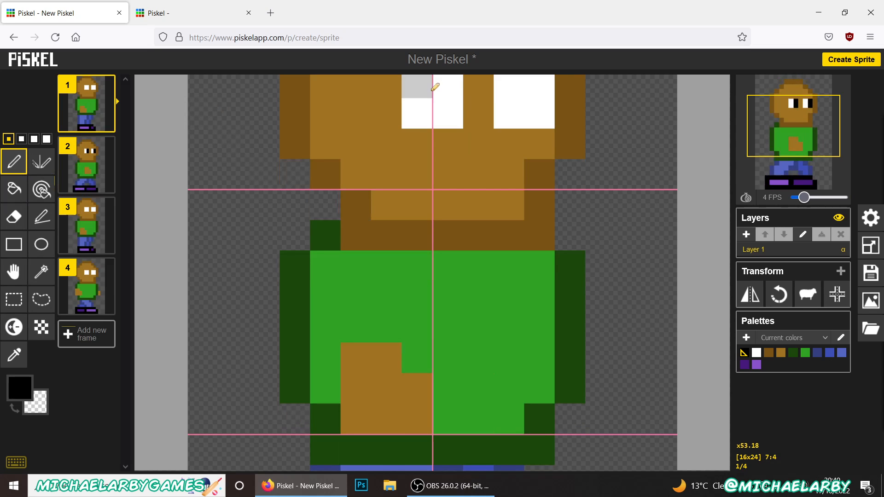
left_click(447, 92)
left_click(447, 109)
left_click_drag(538, 90, 538, 118)
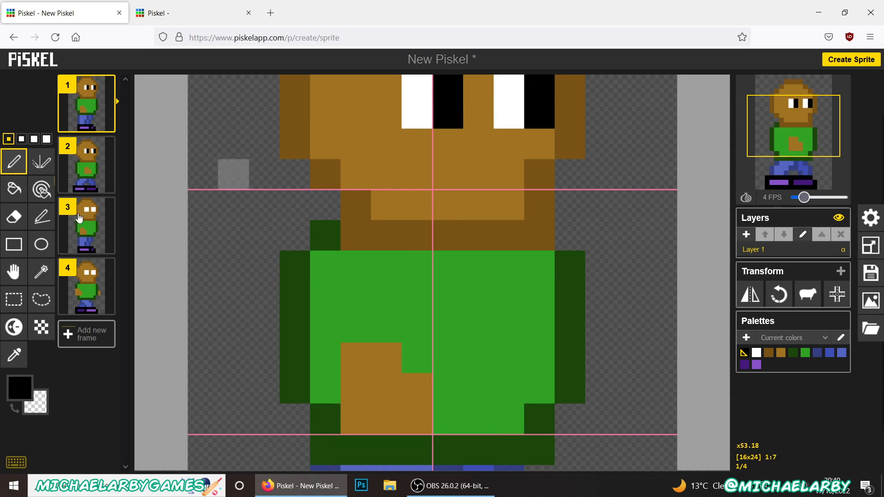
left_click(83, 225)
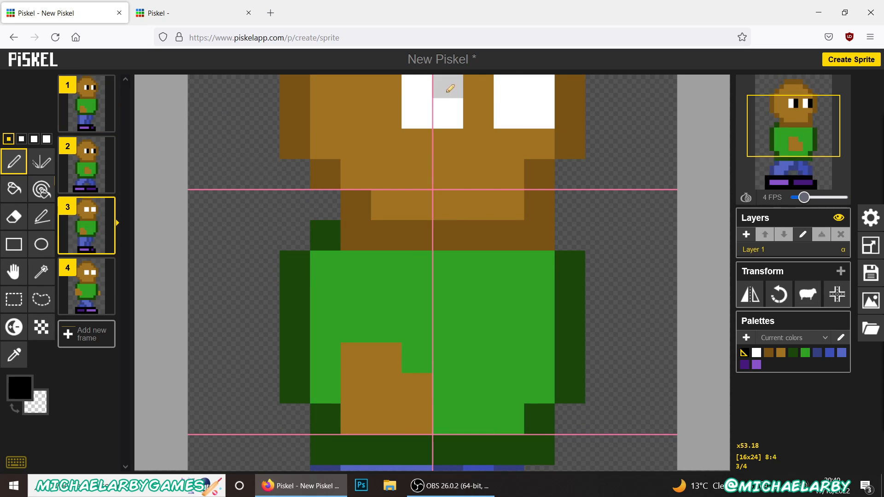
left_click_drag(446, 90, 448, 115)
left_click_drag(538, 90, 538, 111)
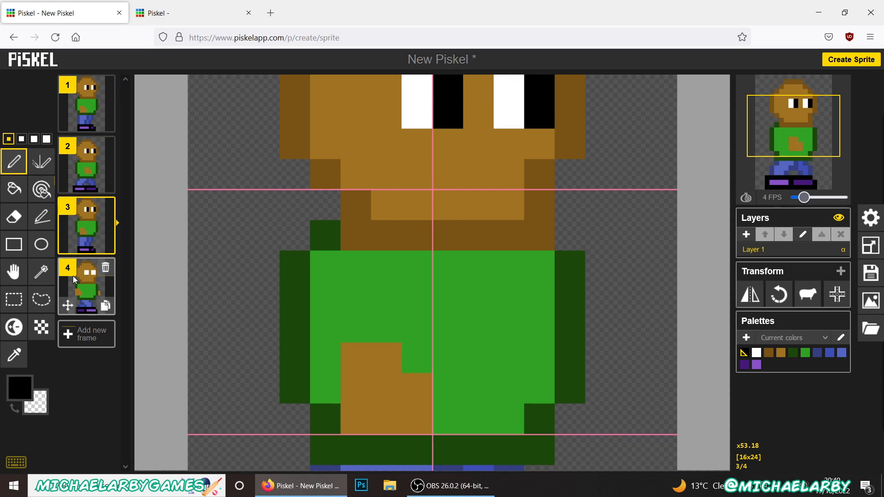
left_click(89, 293)
left_click_drag(444, 112, 451, 138)
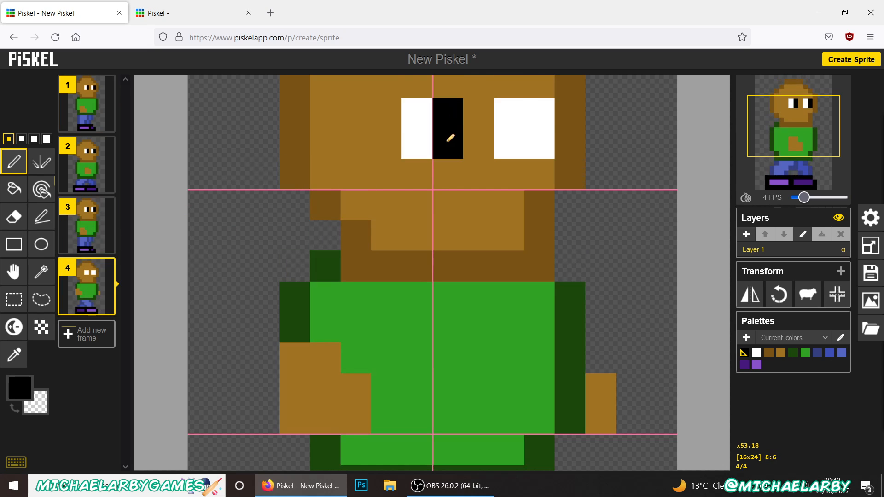
left_click_drag(530, 118, 539, 140)
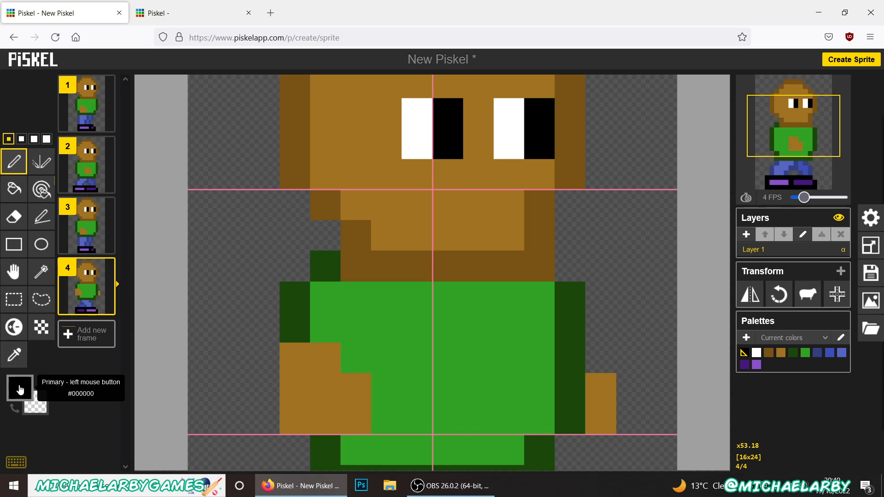
Mix the blue #316fa1 and paint it over the upper pixel of both pupils in frame 4
left_click(21, 387)
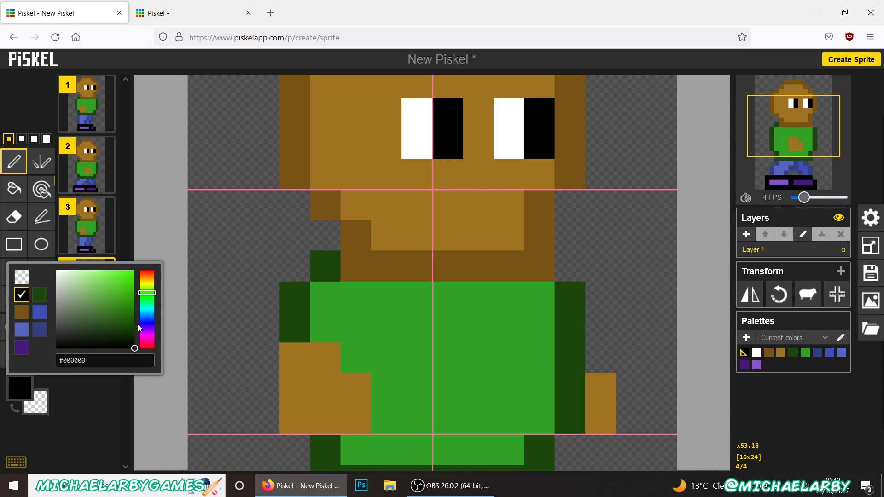
left_click(152, 346)
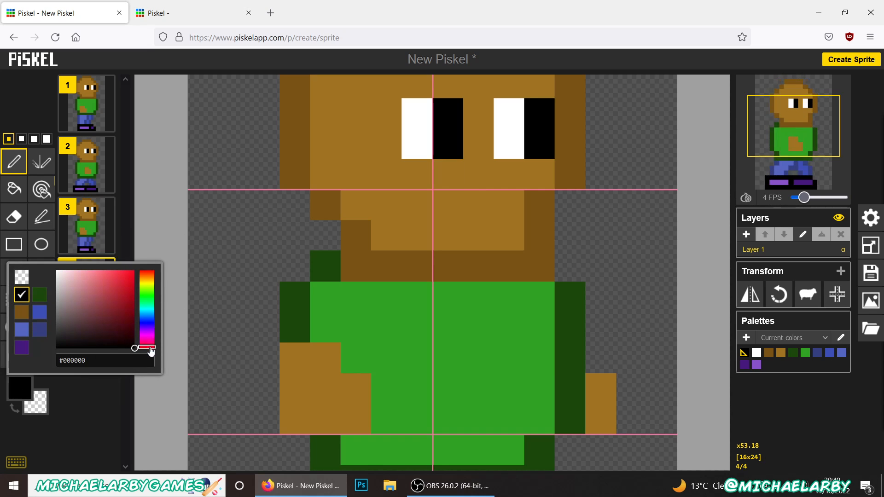
left_click_drag(151, 350, 153, 281)
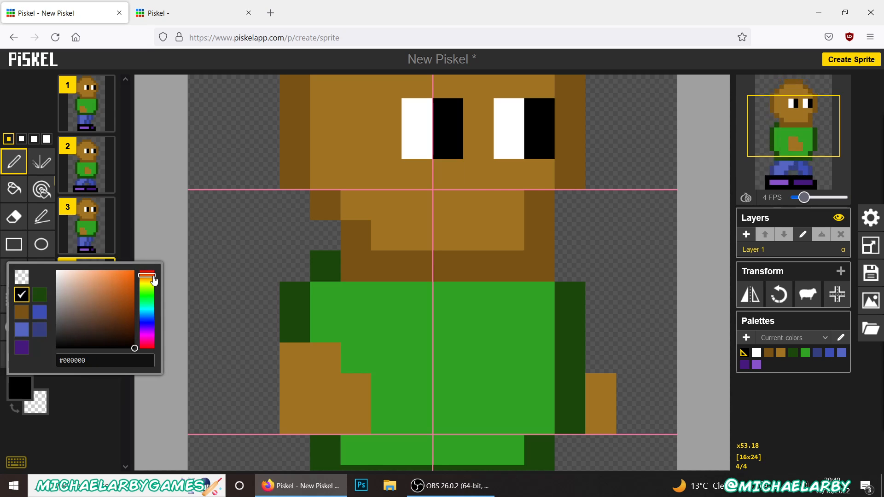
left_click(117, 319)
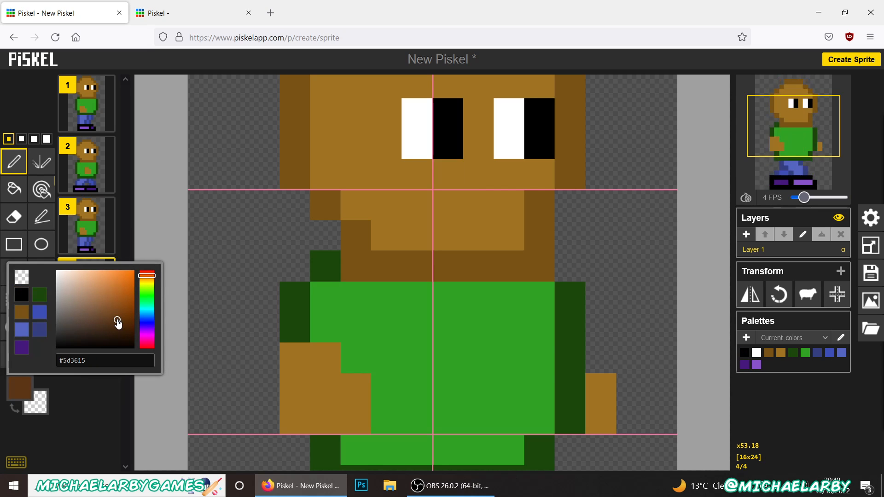
left_click(149, 315)
left_click(112, 308)
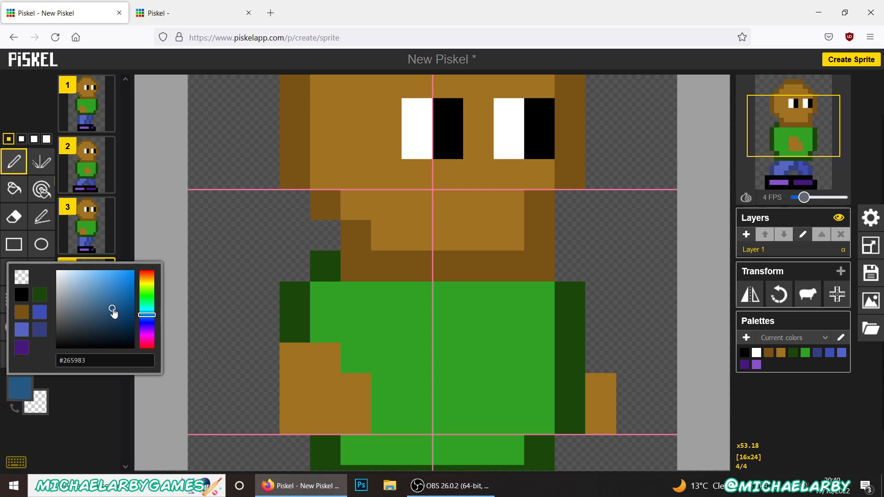
left_click(108, 296)
left_click(111, 298)
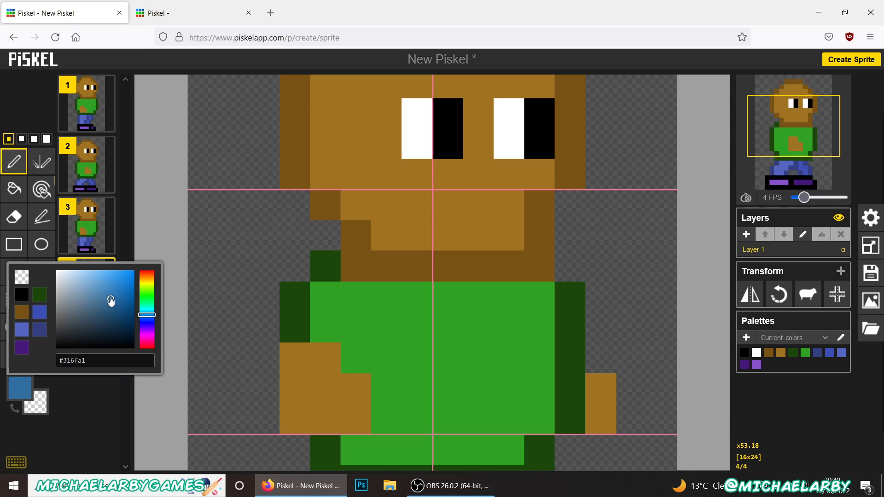
left_click(453, 115)
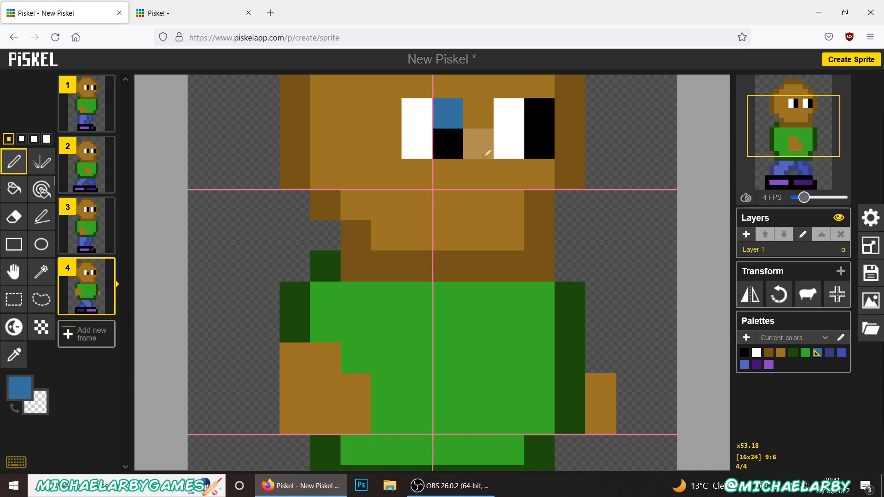
left_click(539, 113)
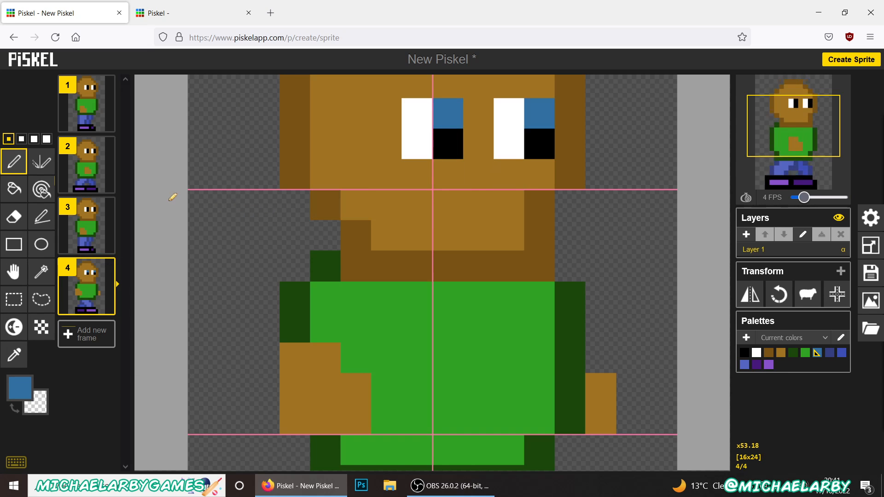
Paint the upper pixel of both pupils blue in frames 1, 2 and 3
left_click(92, 101)
left_click(448, 86)
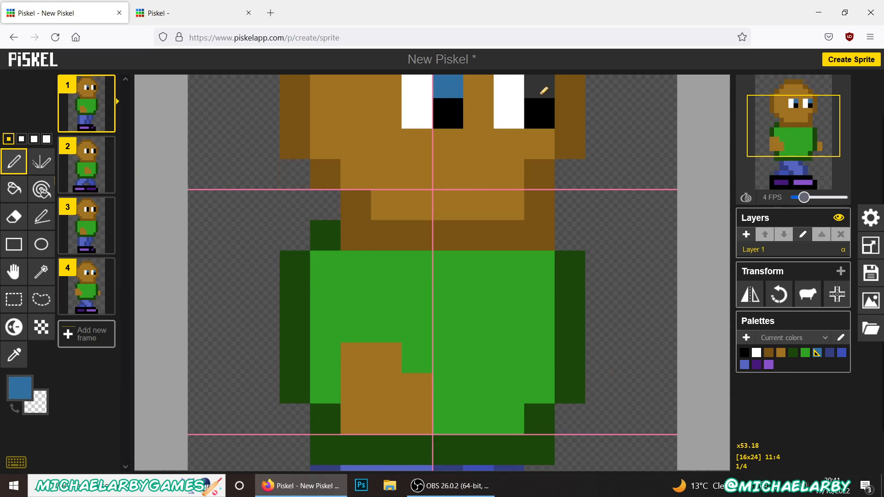
left_click(91, 152)
left_click(448, 115)
left_click(538, 115)
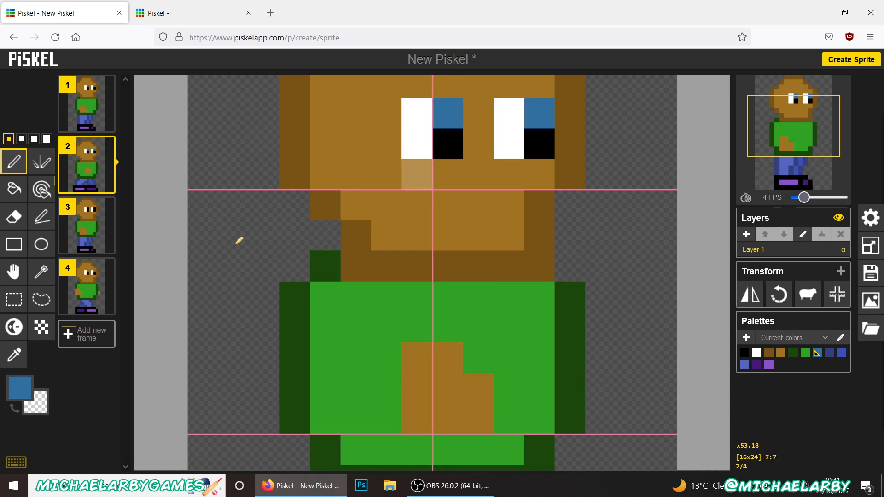
left_click(97, 217)
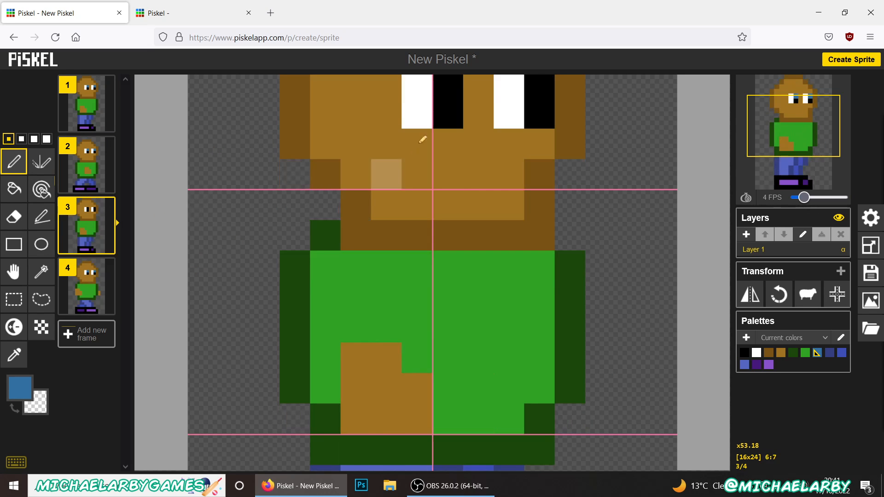
left_click(453, 90)
left_click(534, 87)
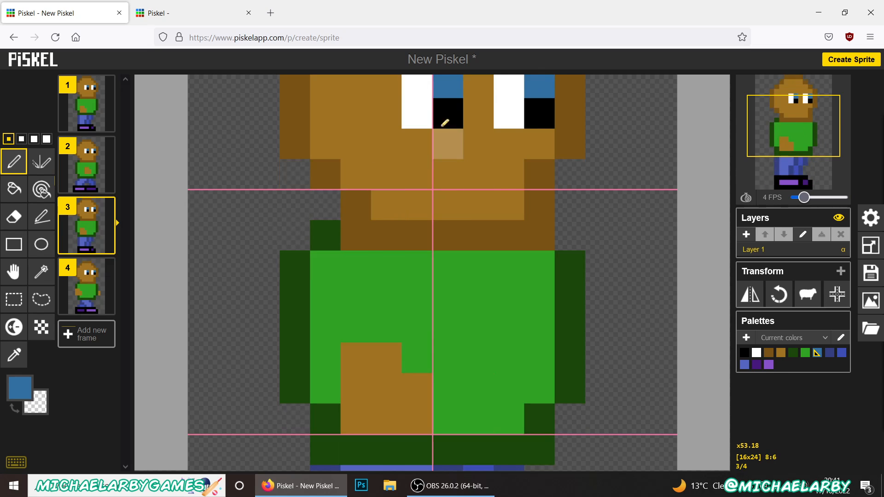
Choose the light grey #c6cace and shade the upper white pixel of both eyes in frame 3
left_click(19, 387)
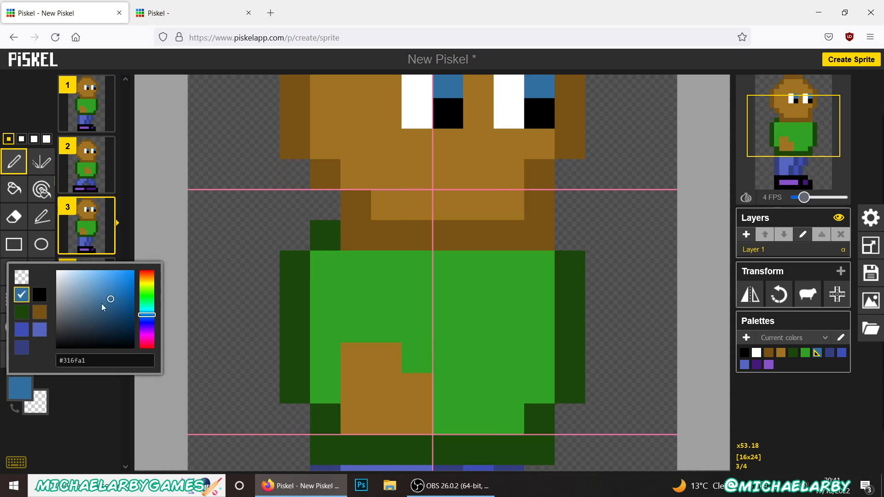
left_click(60, 286)
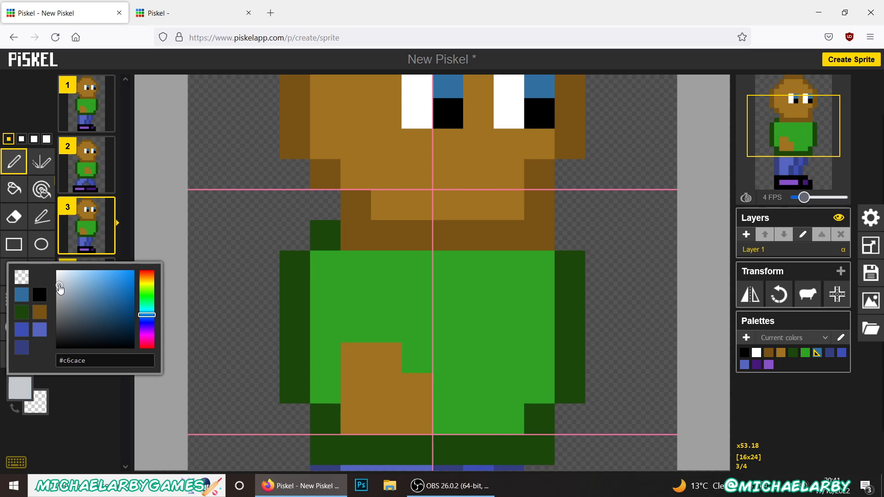
left_click(14, 161)
left_click(417, 87)
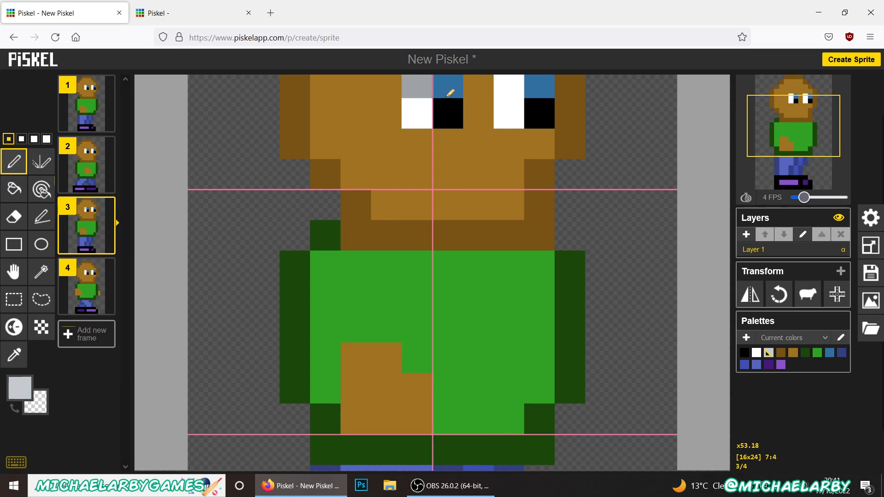
left_click(508, 86)
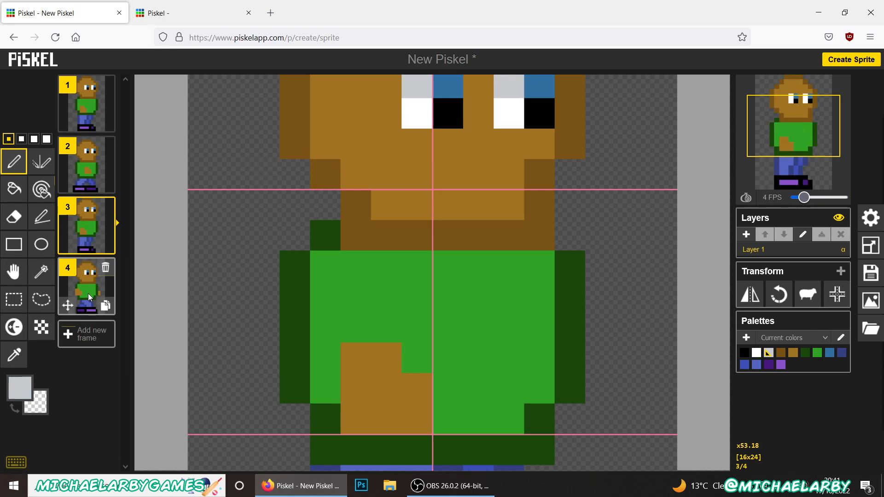
Shade the upper white pixel of both eyes light grey in frames 4, 2 and 1
left_click(98, 286)
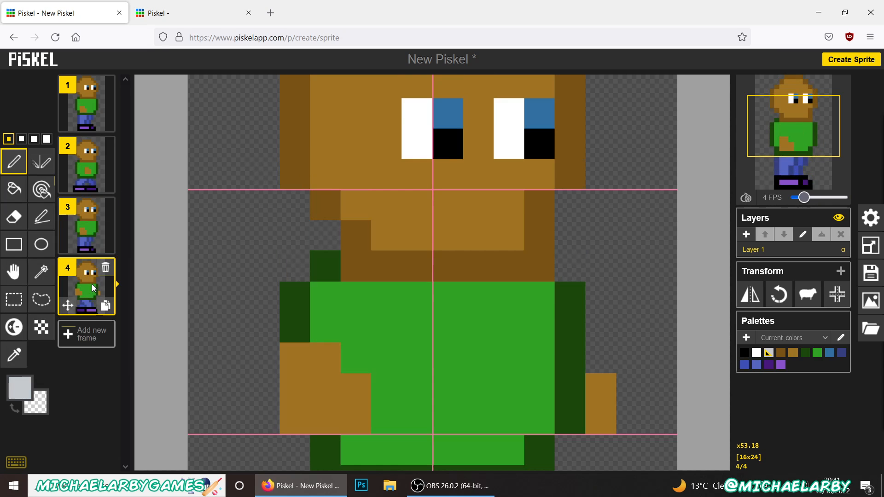
left_click(417, 113)
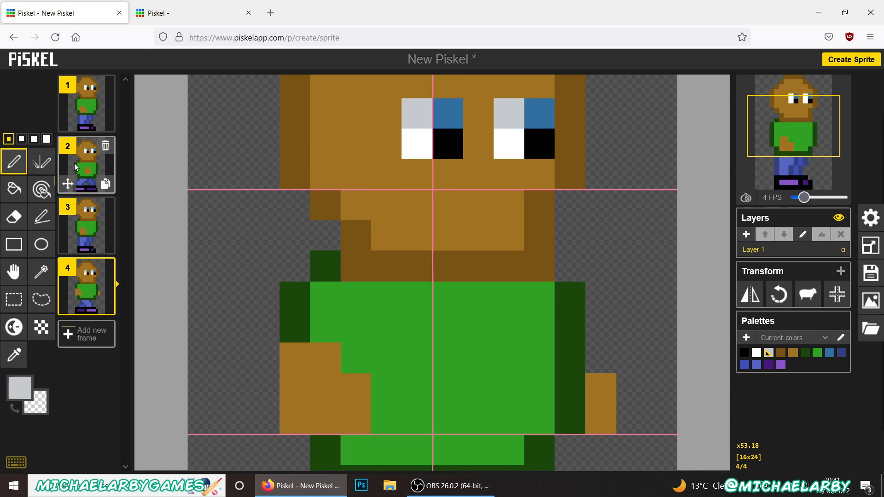
left_click(94, 168)
left_click(417, 113)
left_click(509, 113)
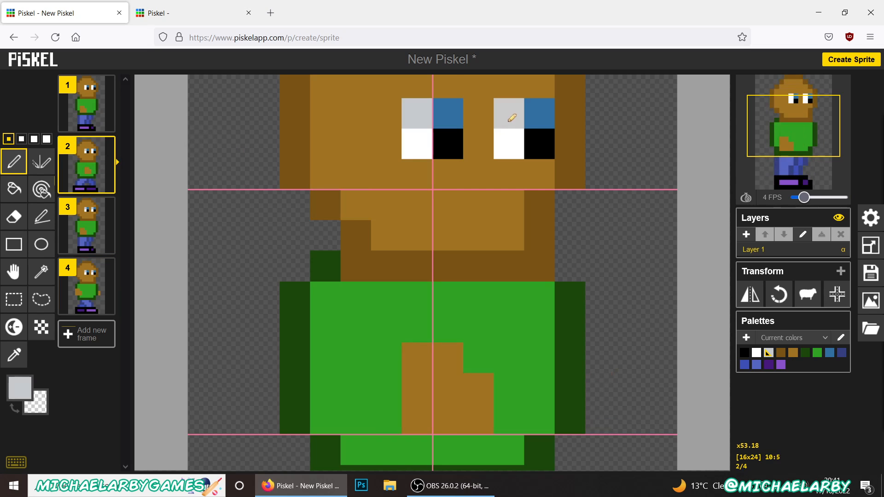
left_click(99, 108)
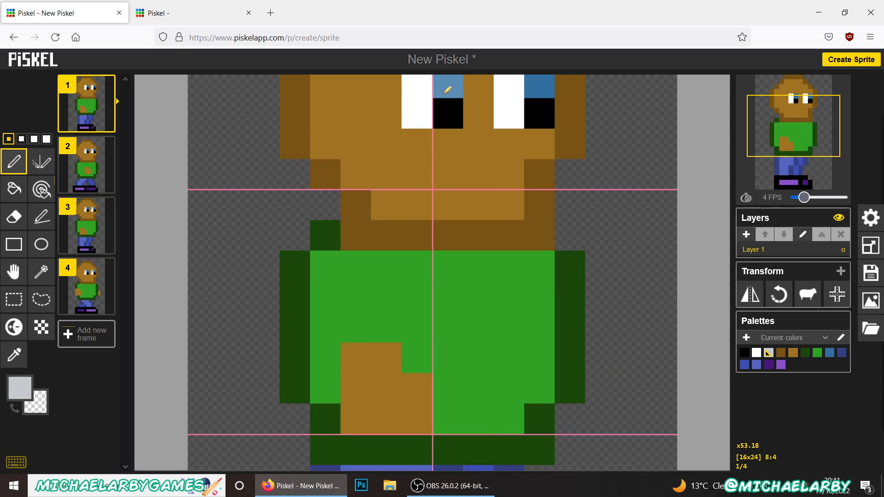
left_click(417, 86)
left_click(508, 86)
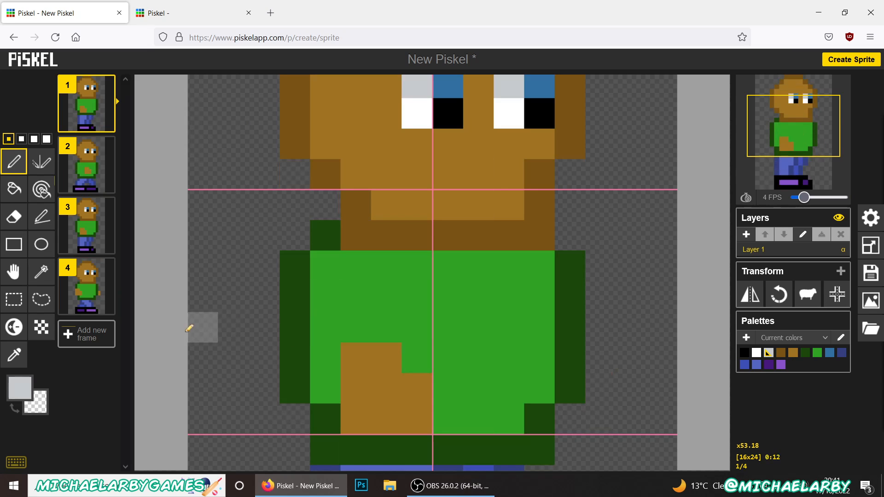
Sample the dark brown from the neck outline and shade the lower-left edge of the hand in frame 1 with the Pen tool
left_click(14, 355)
left_click(357, 204)
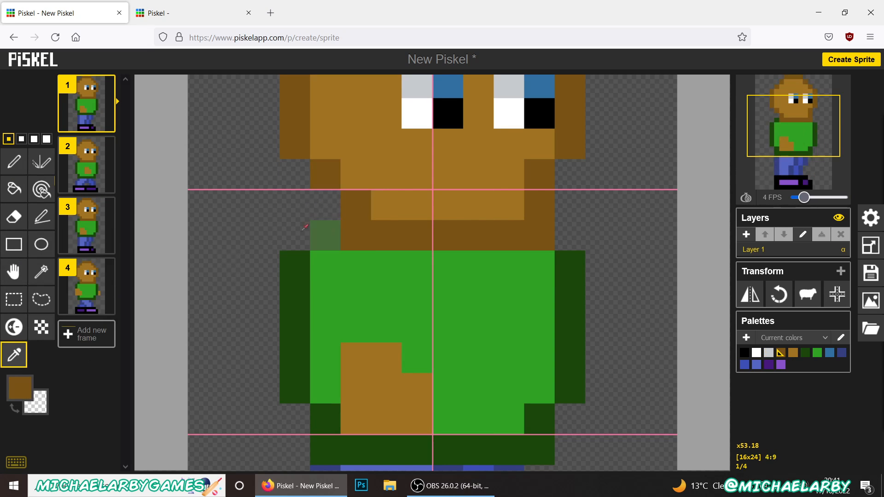
left_click(14, 161)
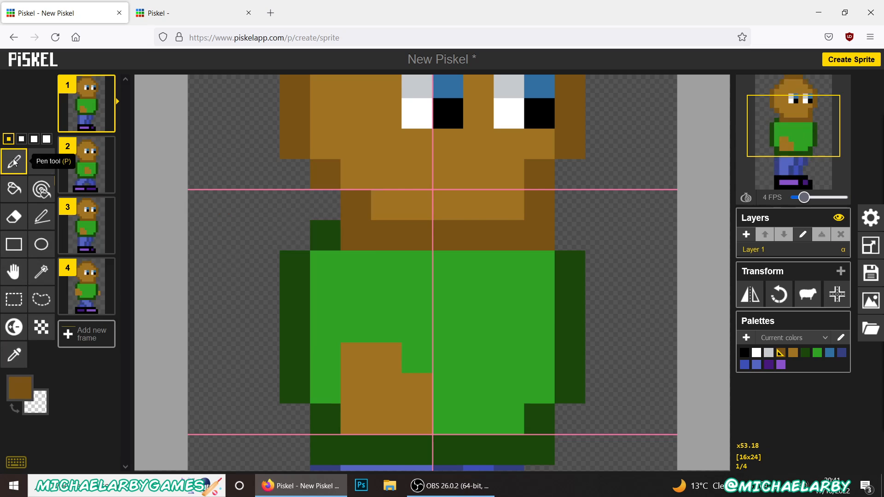
left_click(356, 389)
left_click_drag(365, 417, 412, 412)
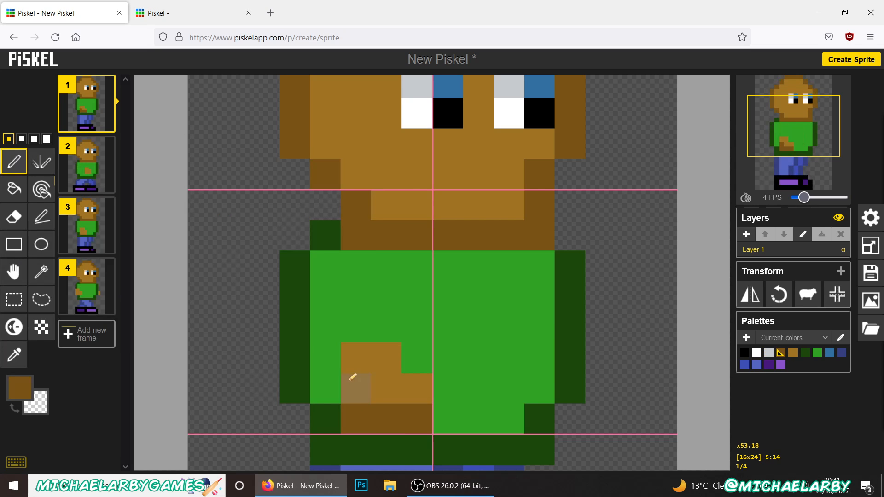
Shade the lower-left and bottom pixels of the hands dark brown in frames 2, 3 and 4 with the Pen tool
left_click(83, 178)
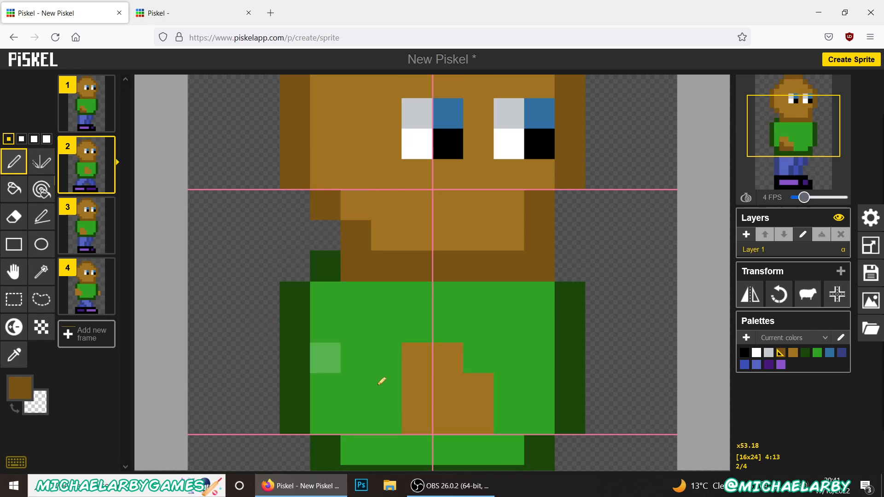
mouse_move(417, 392)
left_mouse_down()
mouse_move(420, 415)
mouse_move(467, 414)
left_mouse_up()
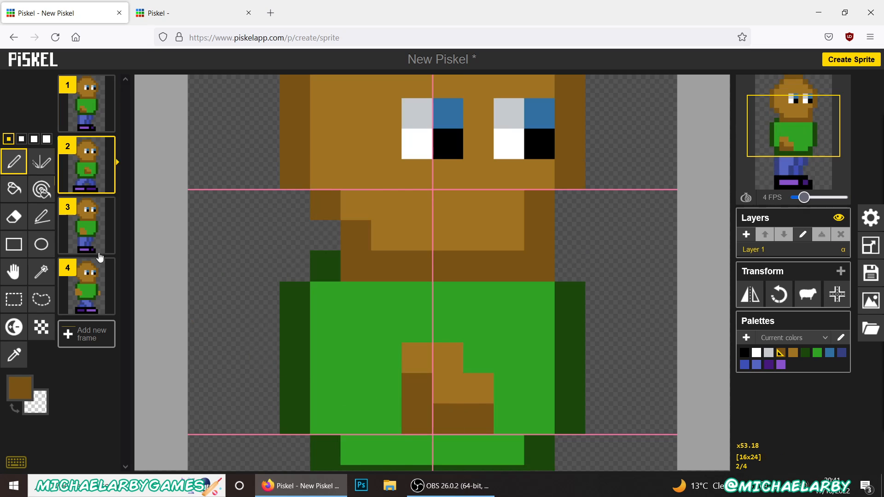
left_click(90, 234)
mouse_move(347, 386)
left_mouse_down()
mouse_move(360, 417)
mouse_move(417, 417)
left_mouse_up()
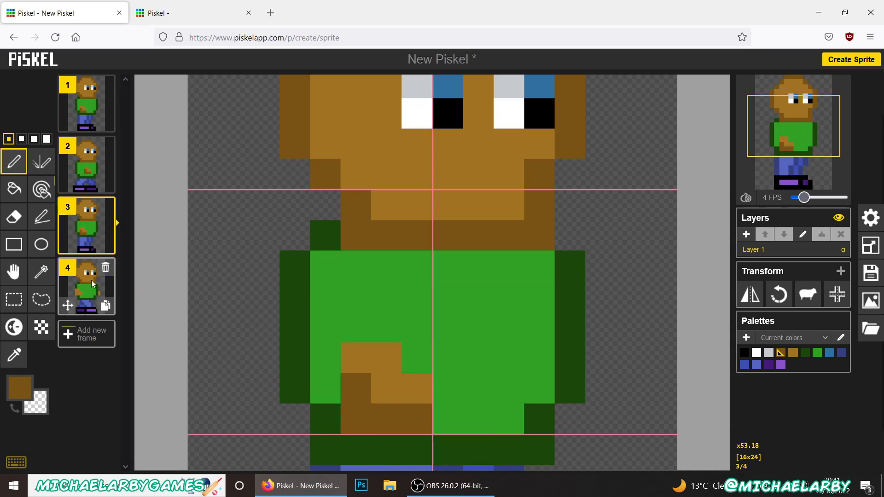
left_click(86, 290)
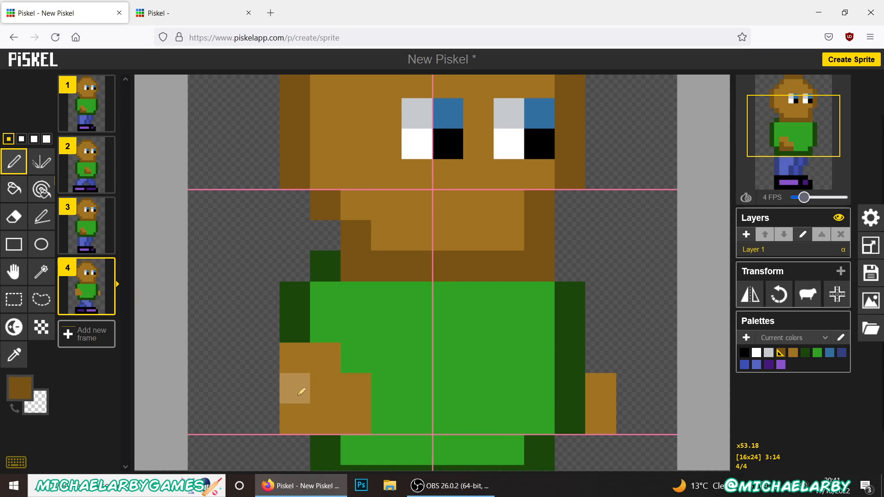
mouse_move(300, 388)
left_mouse_down()
mouse_move(301, 415)
mouse_move(353, 424)
left_mouse_up()
left_click(599, 419)
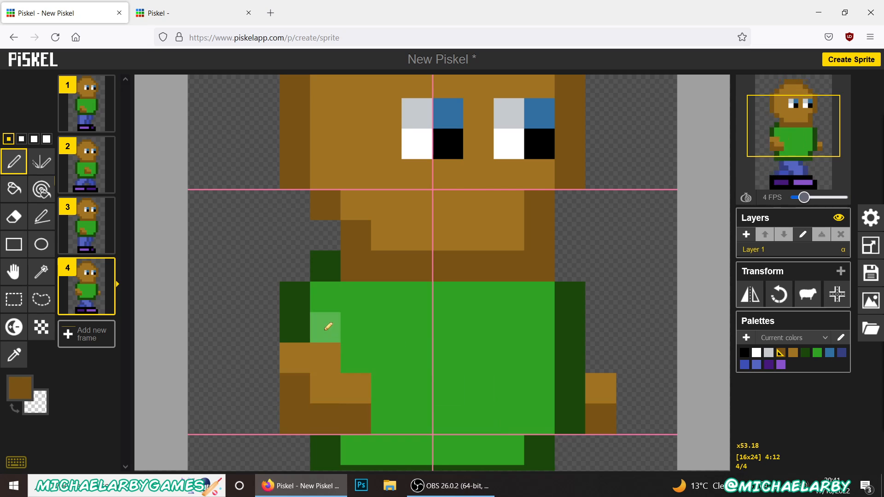
Choose the muted brown #7b5b25 and recolour the dark brown skin outlines in frames 4, 3, 2 and 1 with the Paint bucket tool
scroll(364, 214, "down", 10)
scroll(364, 215, "up", 5)
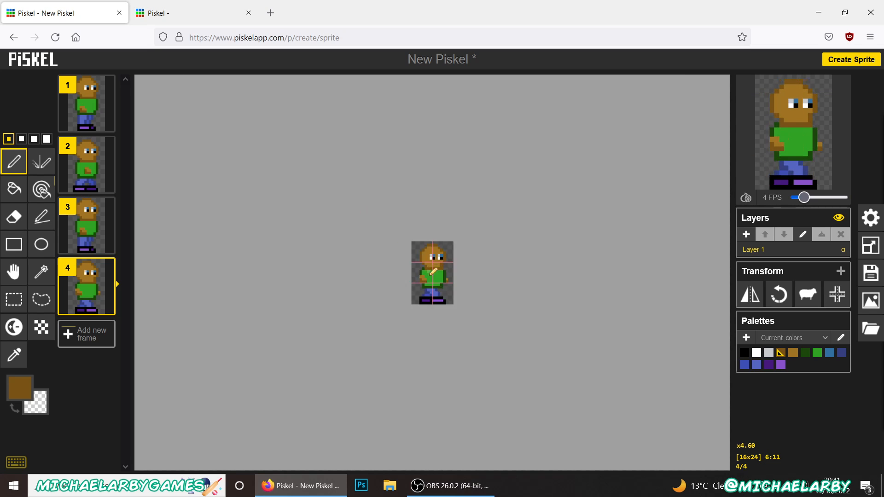
scroll(417, 267, "up", 10)
scroll(417, 256, "down", 10)
scroll(433, 272, "up", 7)
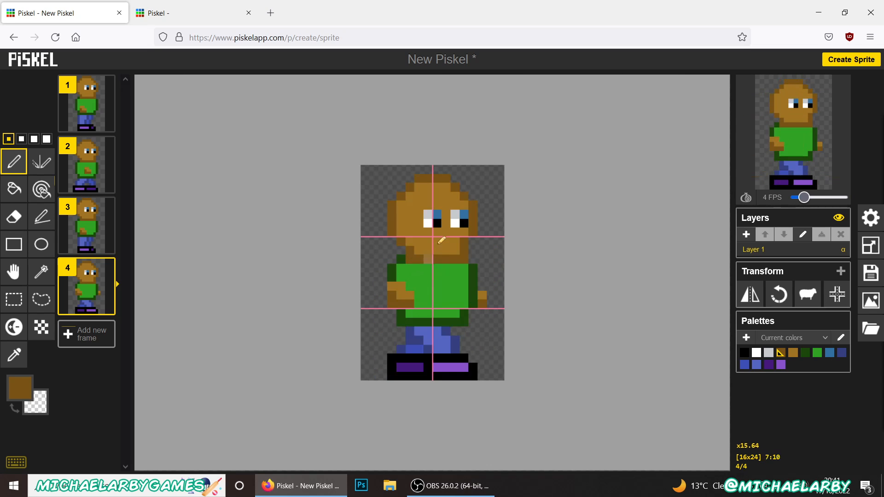
left_click(21, 389)
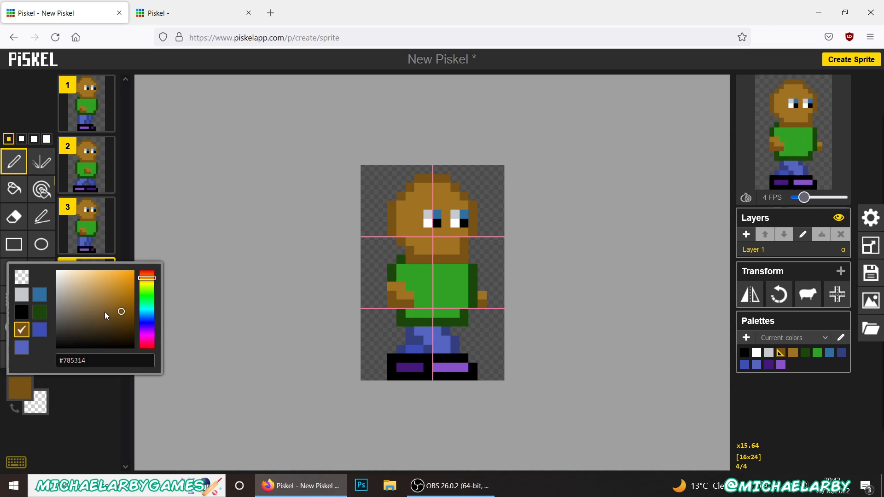
left_click(116, 306)
left_click(13, 188)
left_click(396, 304)
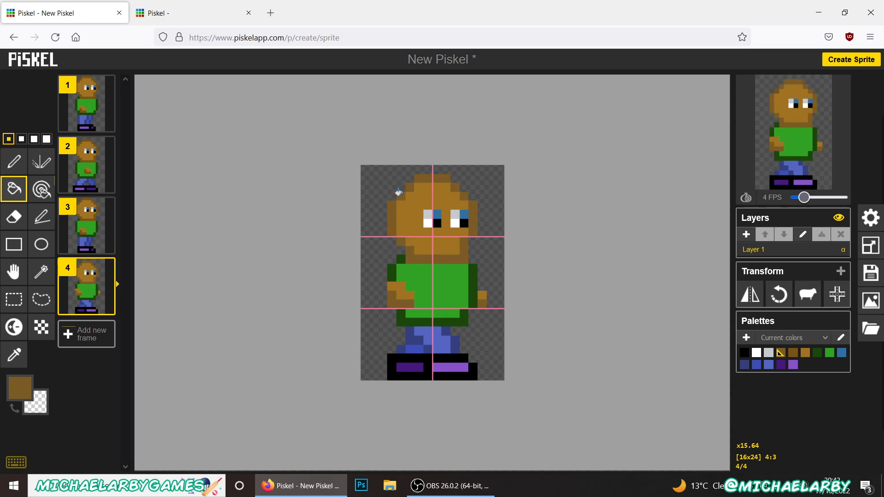
left_click(89, 227)
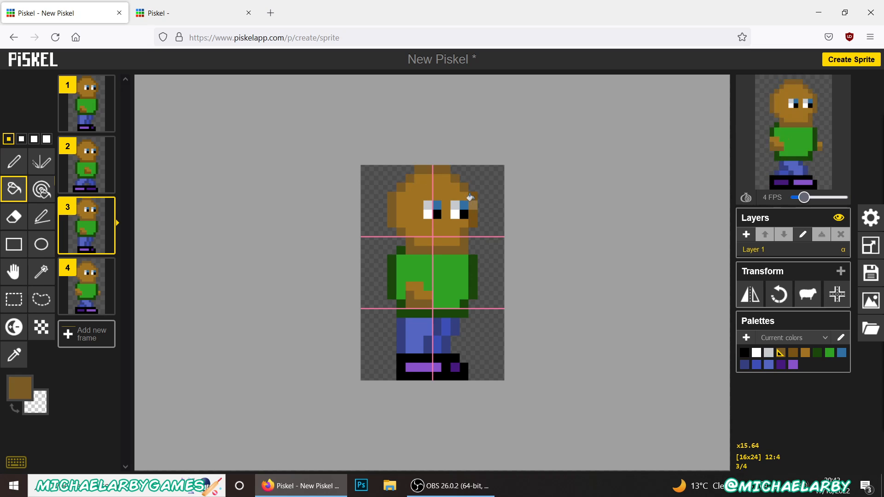
left_click(95, 168)
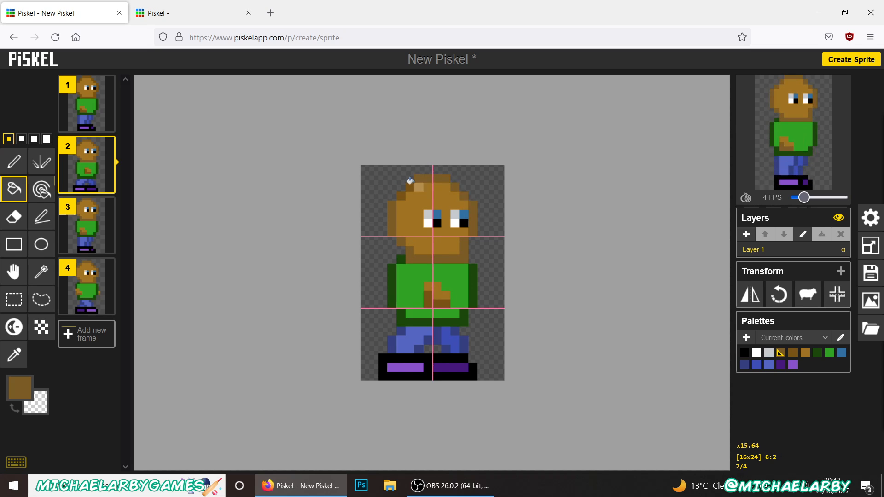
left_click(89, 108)
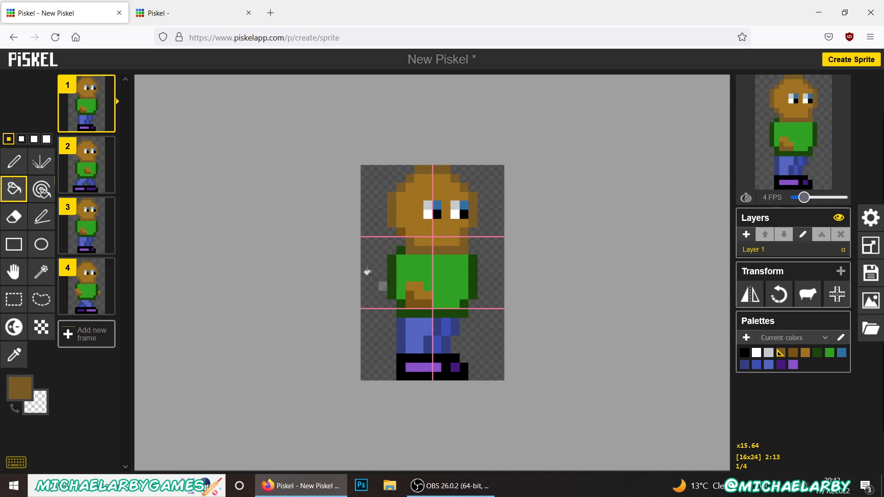
Sample the shirt green in frame 1, mute it to #2f7f27 and fill the shirt with it using the Paint bucket tool
left_click(17, 365)
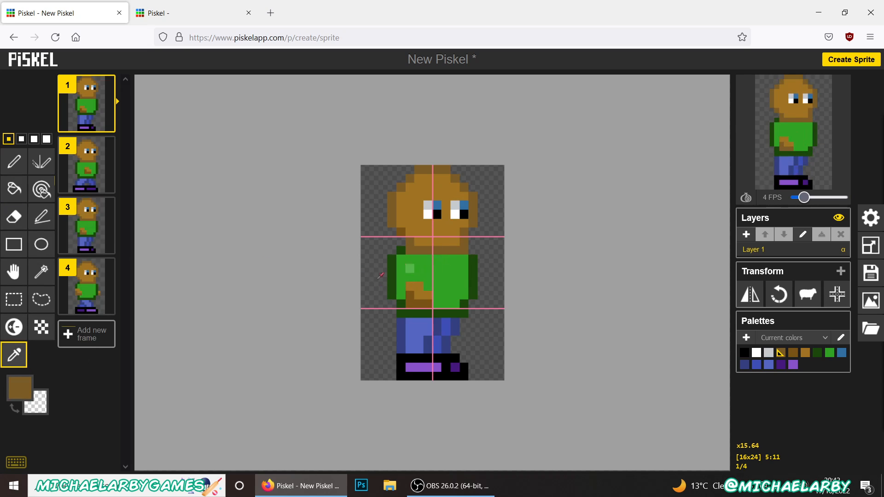
left_click(20, 387)
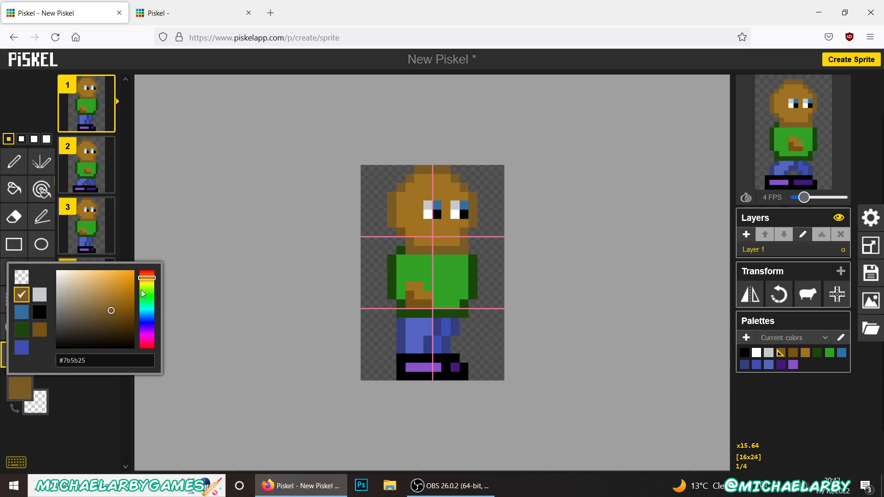
left_click(428, 286)
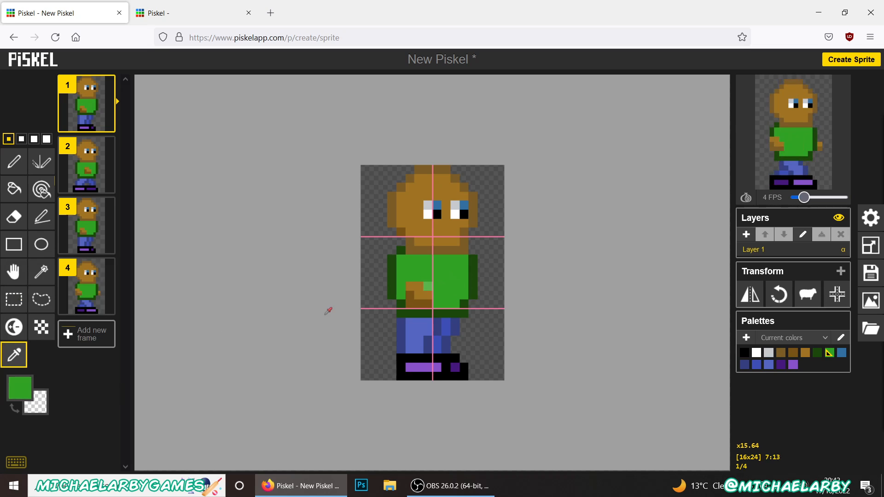
left_click(16, 379)
left_click(110, 311)
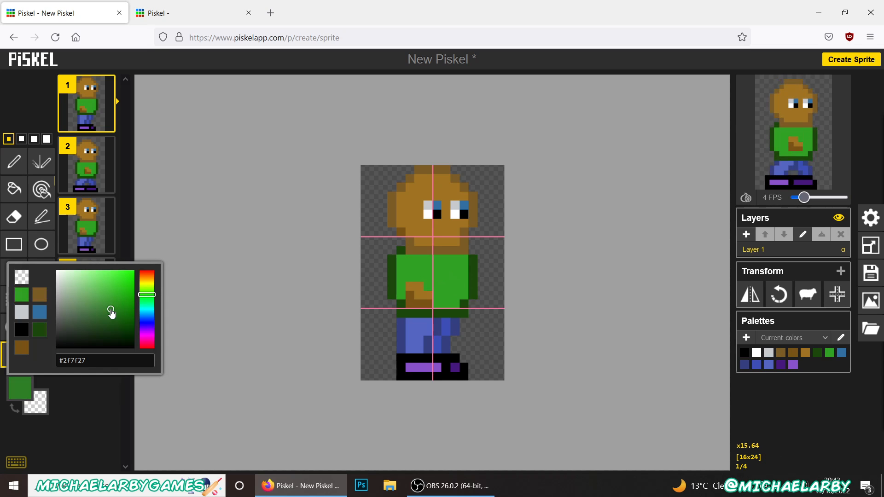
left_click(14, 189)
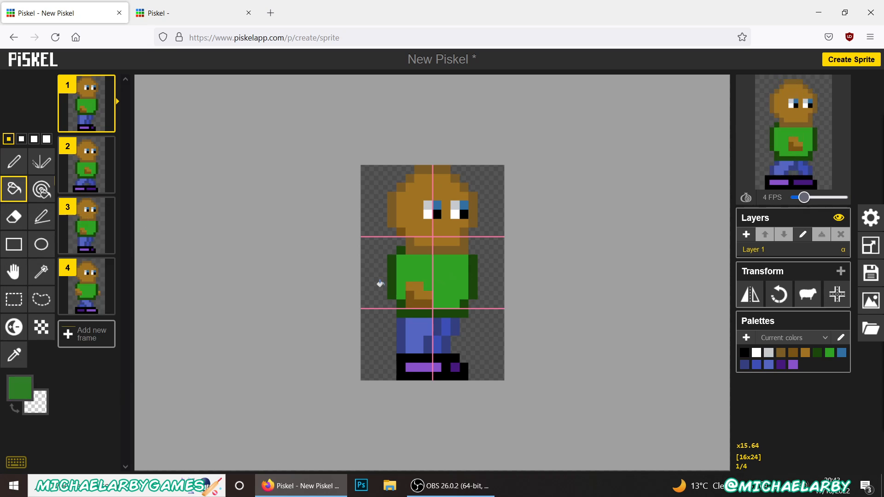
left_click(412, 276)
Fill the shirt in frames 2, 3 and 4 with the green #2f7f27
left_click(84, 167)
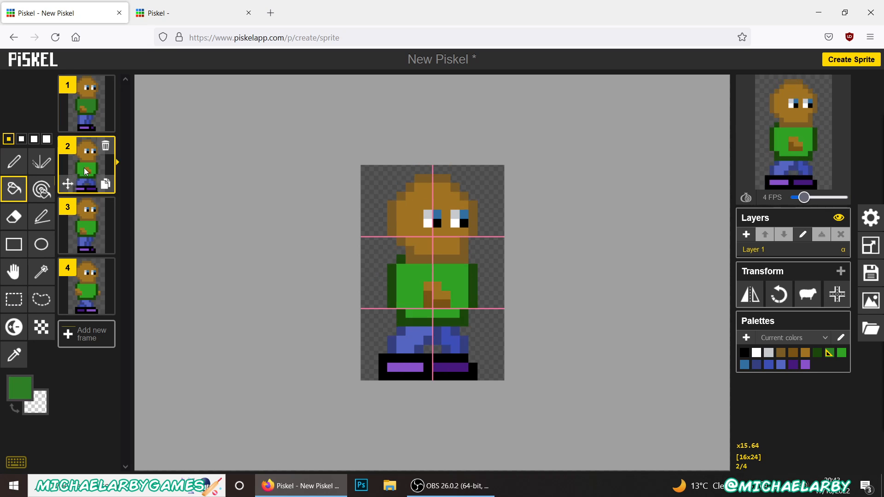
left_click(416, 272)
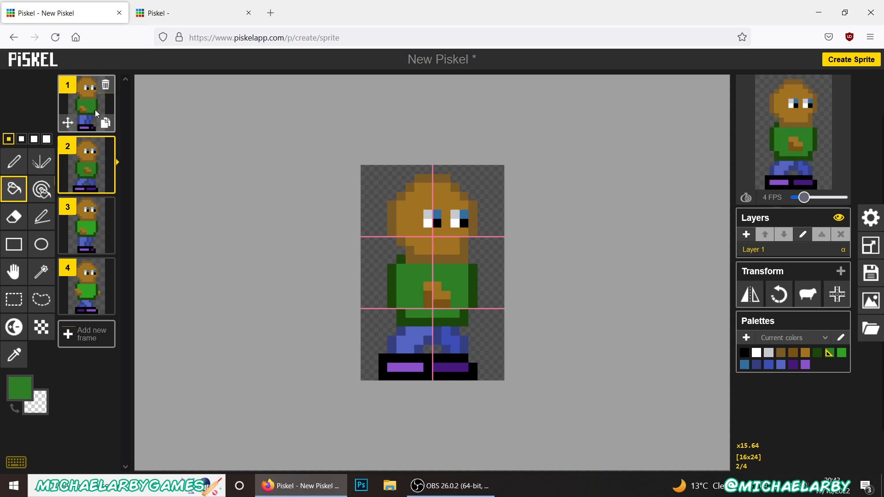
left_click(86, 219)
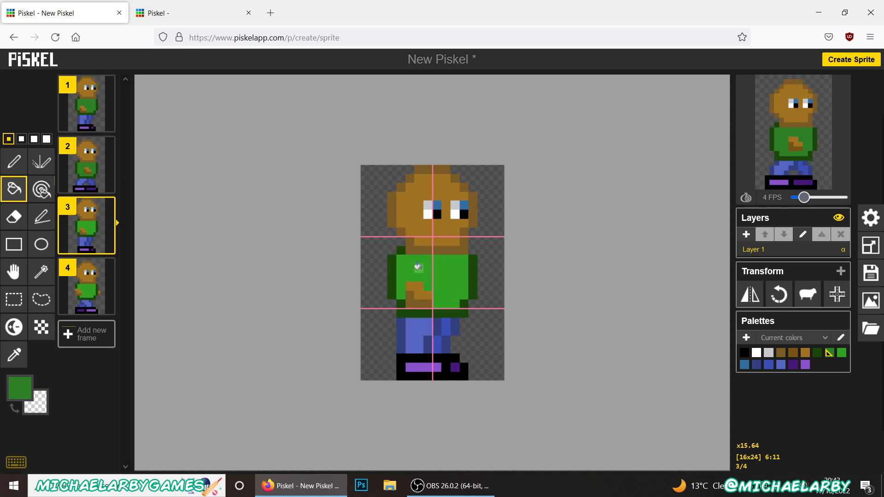
left_click(417, 269)
left_click(90, 284)
left_click(417, 281)
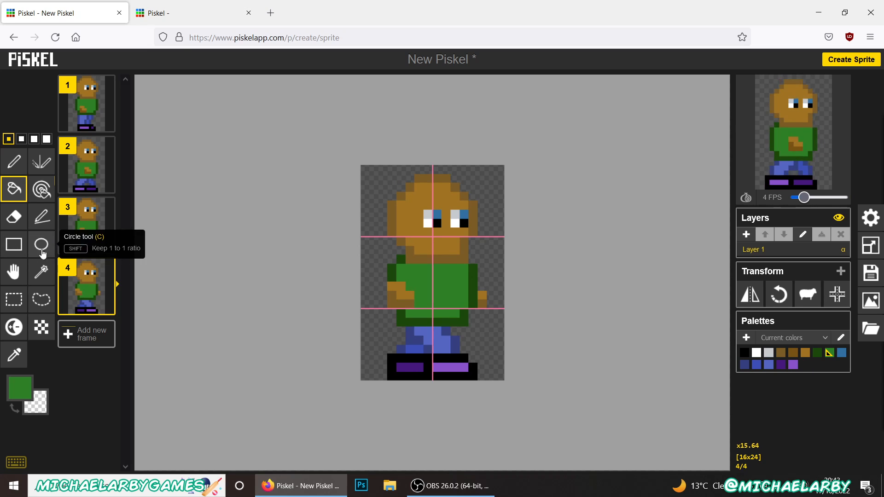
Choose a darker green and shade the left side and bottom row of the shirt in frames 4, 3 and 2 with the Pen tool
left_click(23, 395)
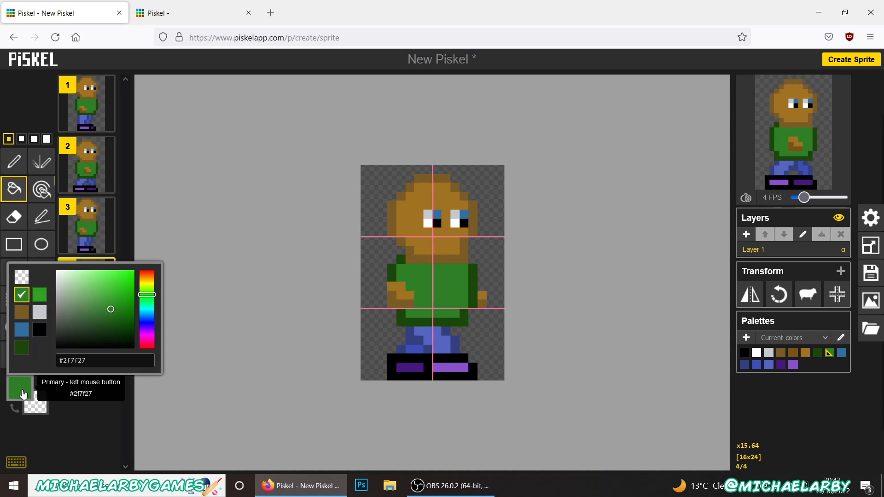
left_click(113, 322)
left_click(11, 166)
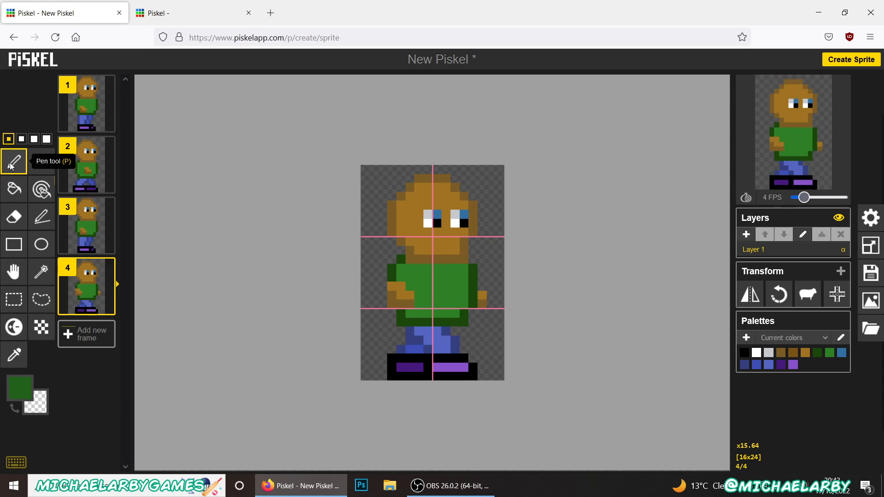
left_click(410, 273)
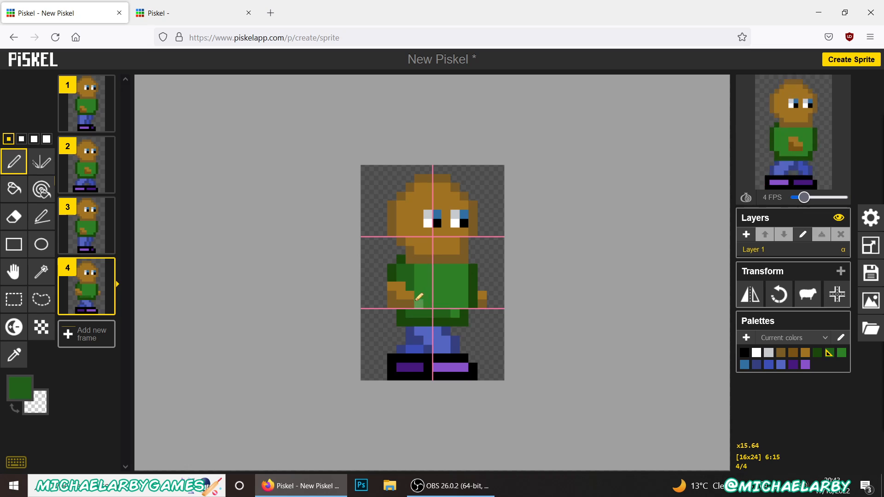
key("Up")
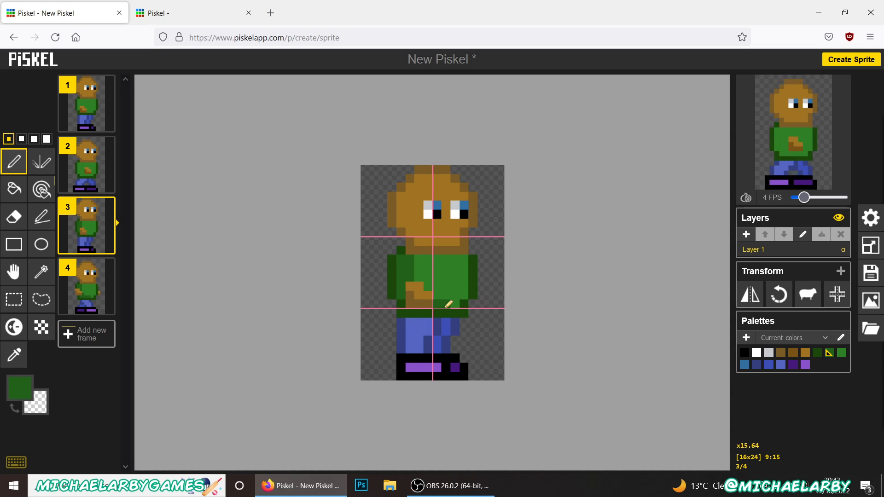
left_click(111, 289)
left_click(92, 221)
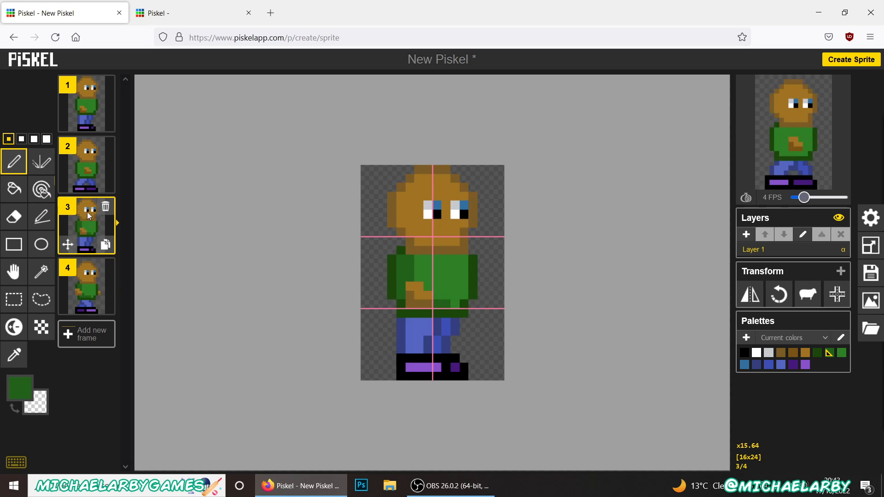
left_click(93, 167)
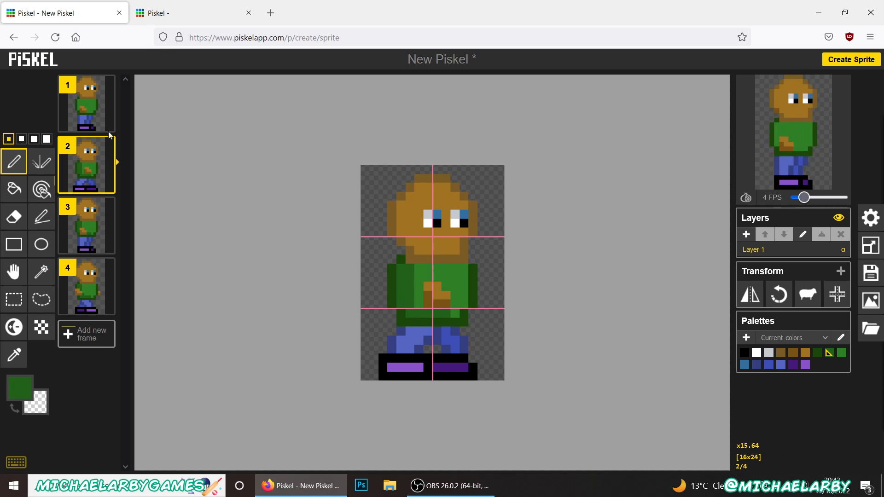
Shade the shirt's left side and bottom row in frame 1, and extend the bottom-row shading to the right outline in frames 2, 3 and 4
left_click(85, 102)
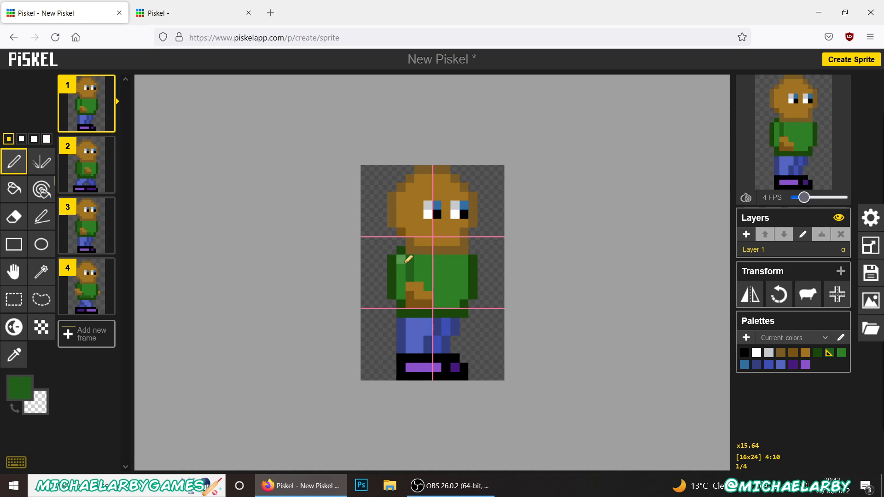
left_click(455, 305)
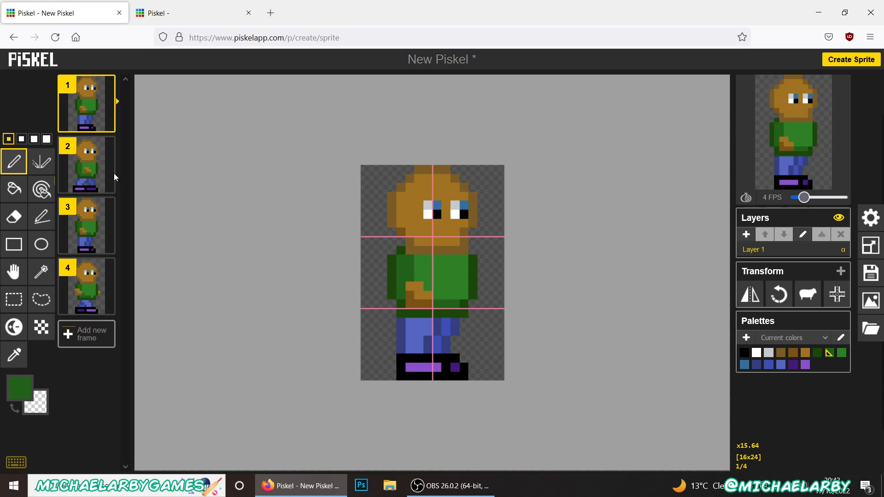
left_click(91, 170)
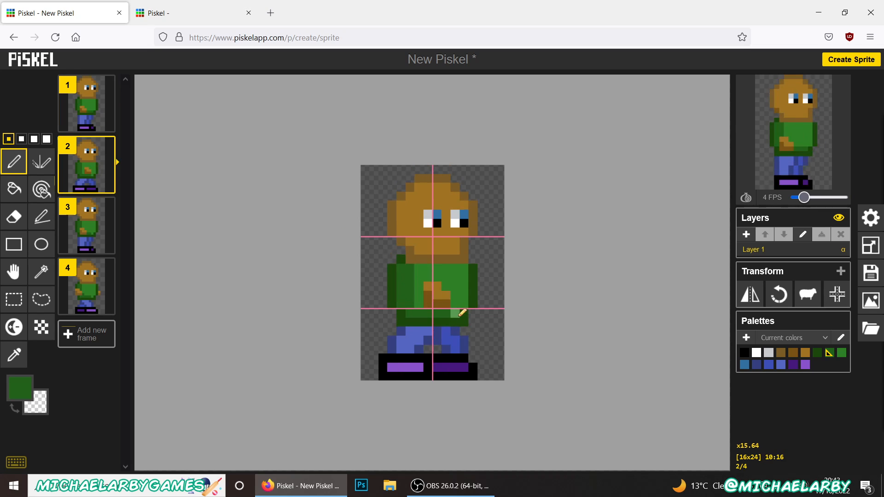
left_click(85, 228)
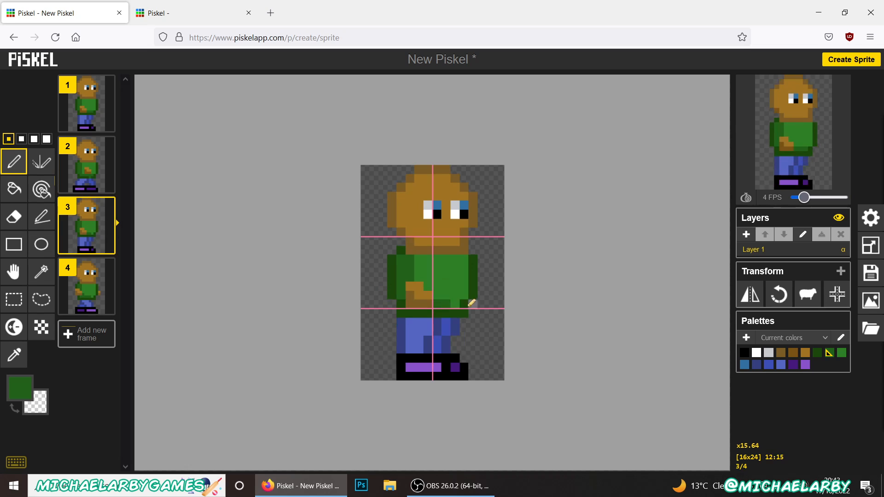
left_click(87, 285)
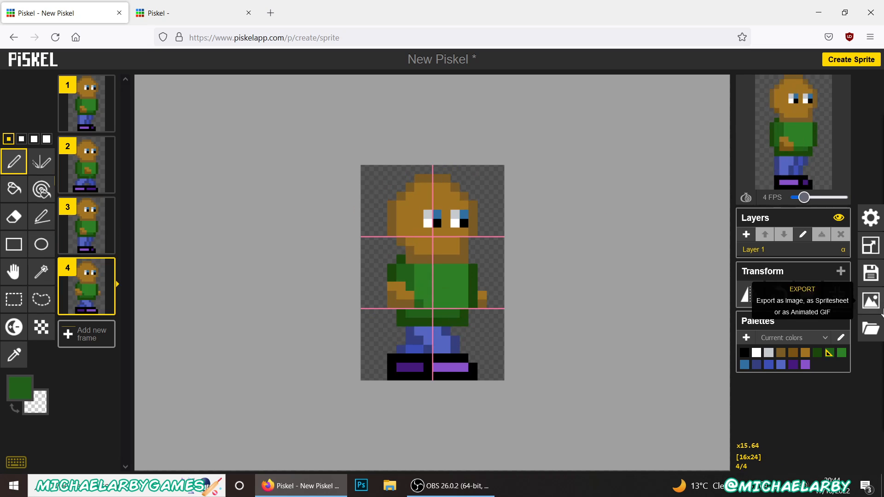
Set the sprite's title to WALK DEMO and open the PNG spritesheet export options
left_click(871, 275)
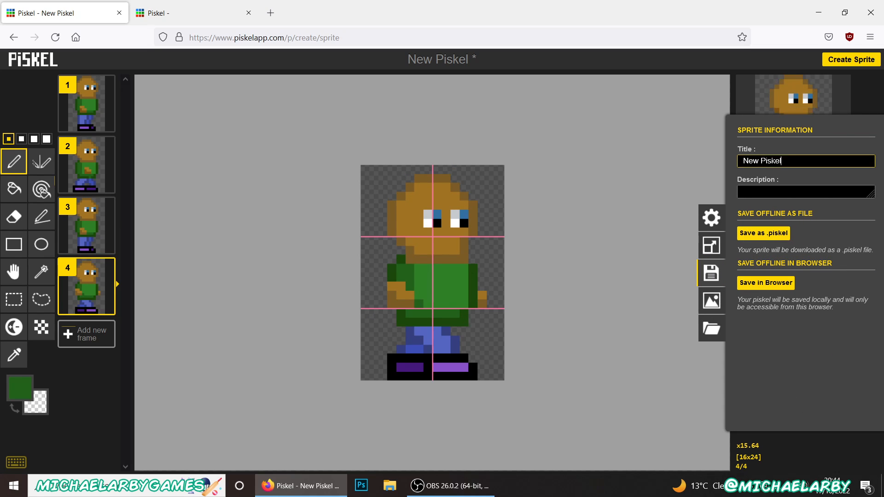
type("WALK DEMO")
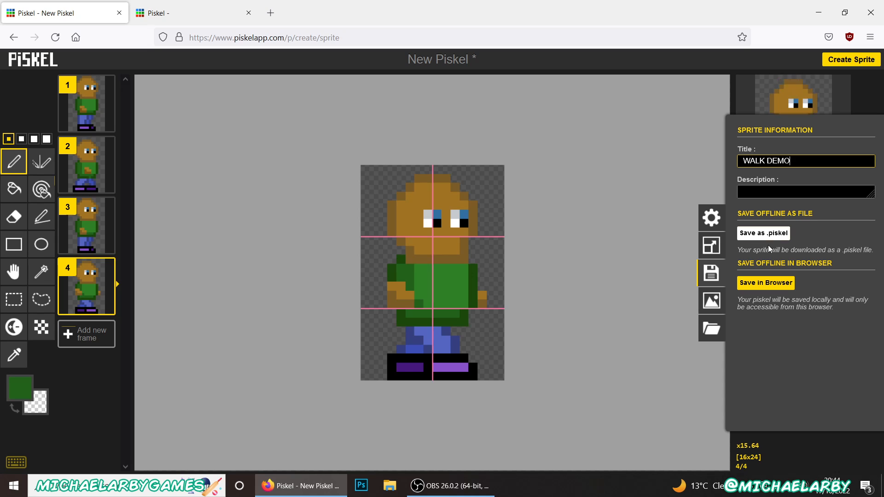
left_click(711, 302)
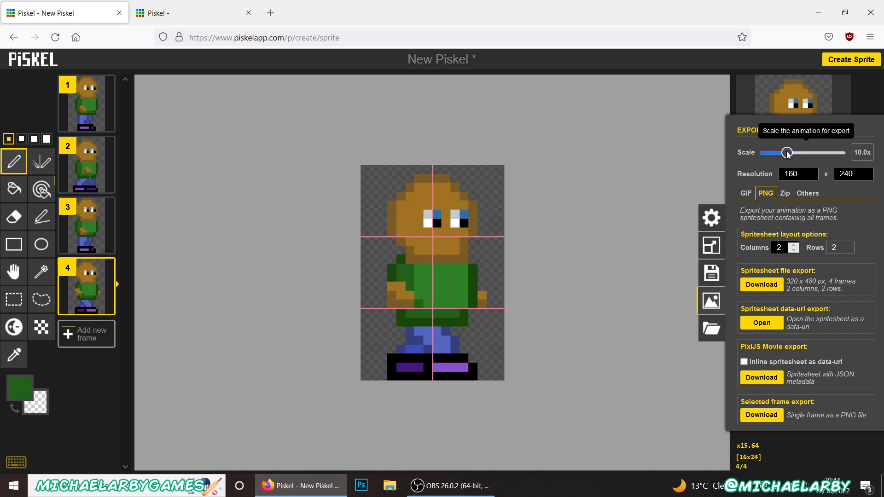
Set the export scale to 1.0x and review the GIF options, returning to the PNG spritesheet layout of 2 columns and 2 rows
left_click_drag(787, 152, 762, 154)
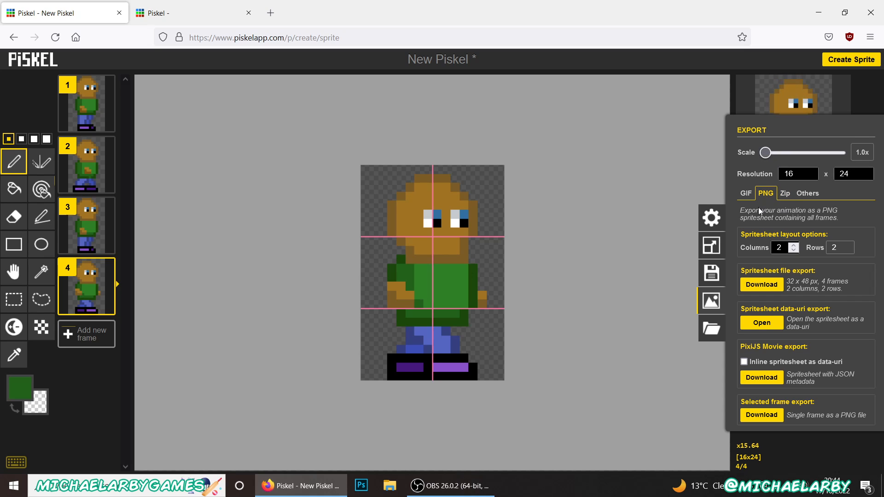
left_click(750, 195)
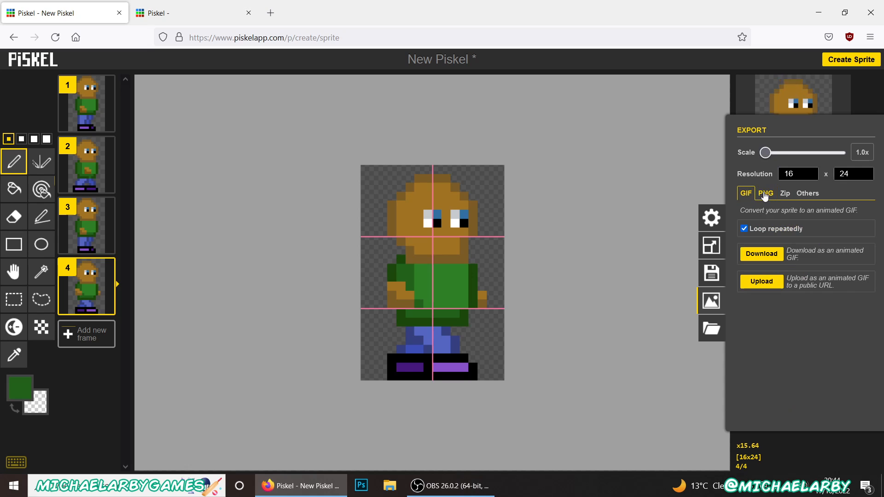
left_click(765, 194)
left_click(747, 193)
left_click(766, 198)
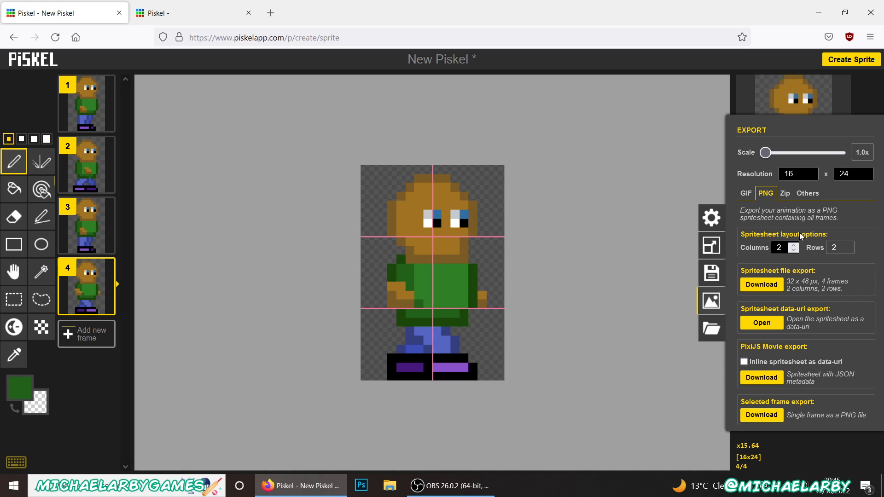
left_click(794, 249)
Download the PNG spritesheet file, saving it as WALK in the BELFAST MET folder
left_click(764, 285)
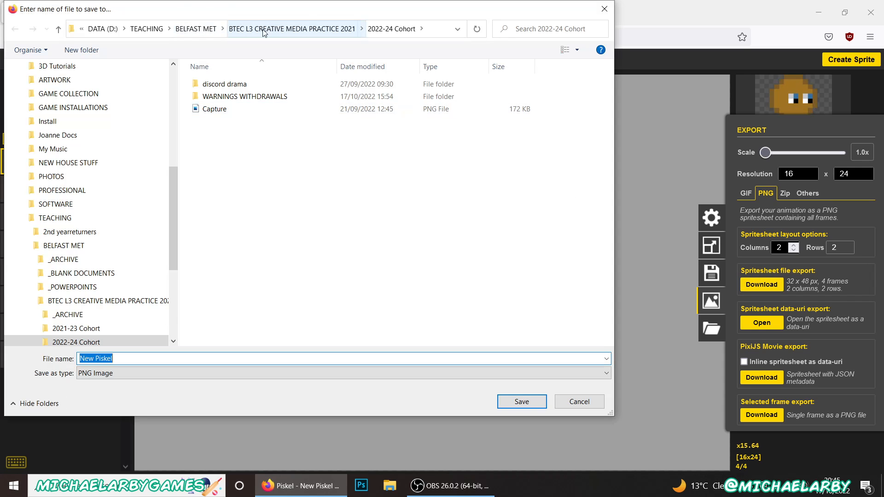
left_click(254, 33)
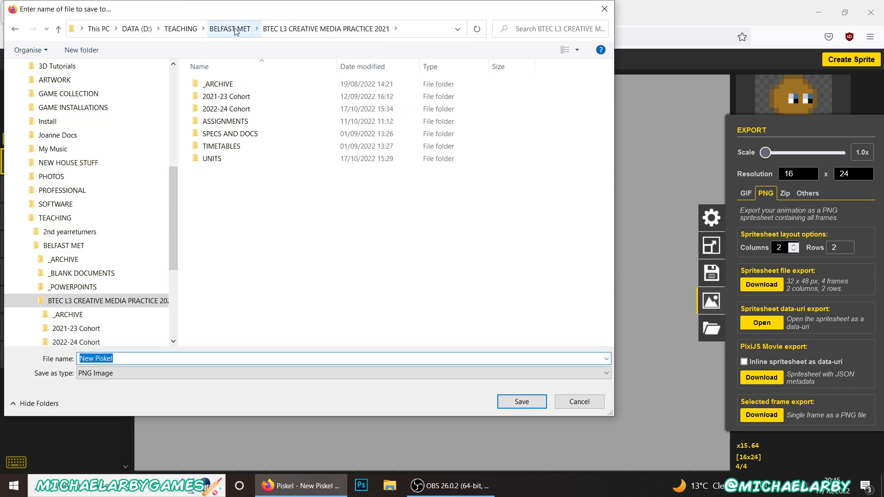
left_click(236, 32)
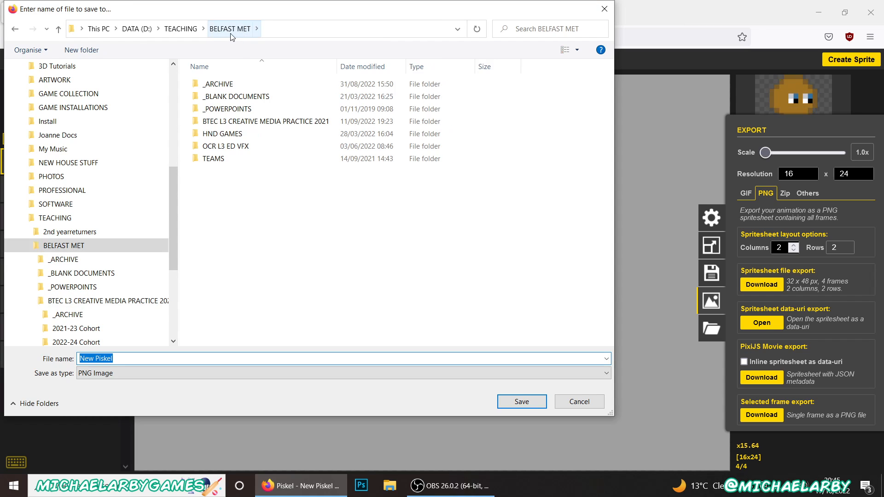
left_click(229, 187)
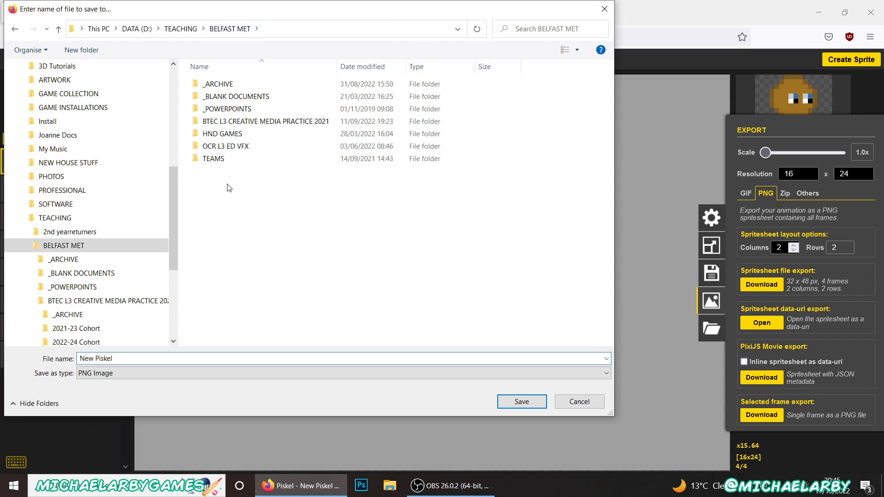
triple_click(386, 358)
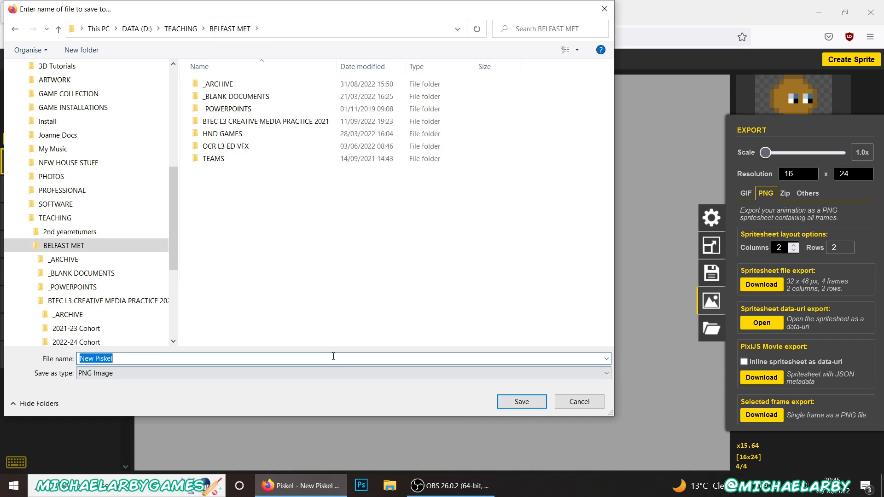
type("WALK")
left_click(511, 402)
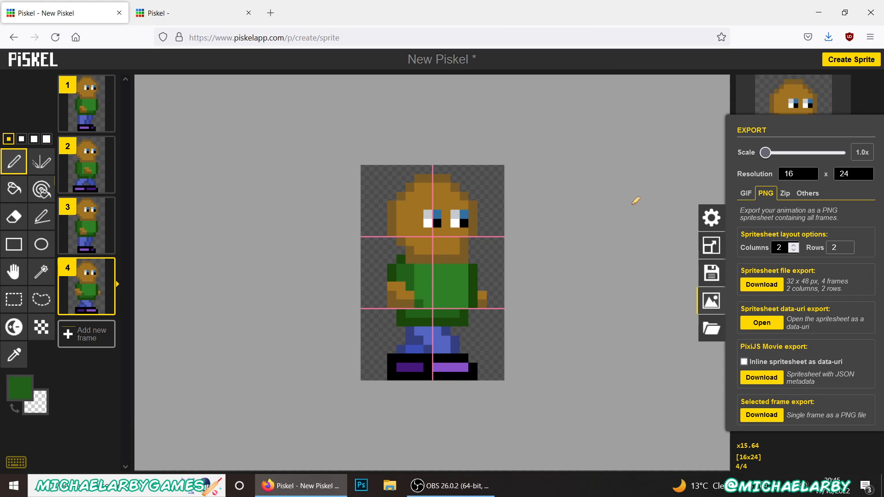
Close the export options, open the animation preview in its own window and enlarge it to examine the walk cycle
left_click(777, 93)
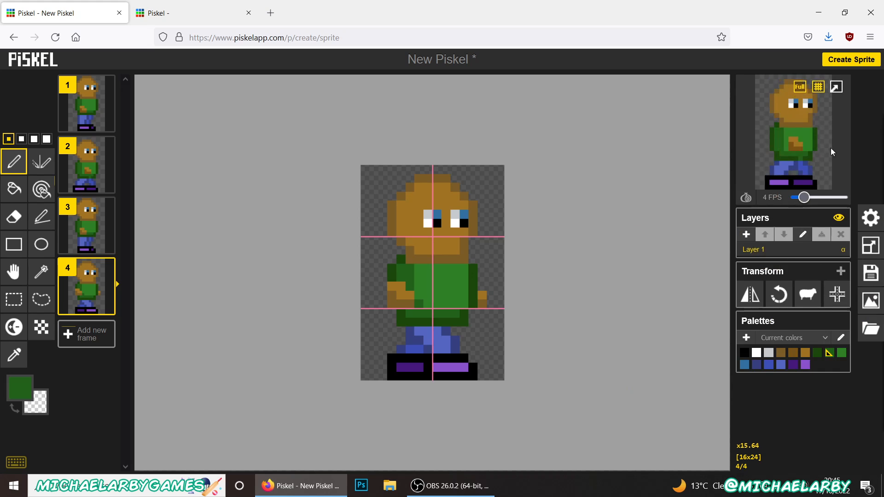
left_click(836, 87)
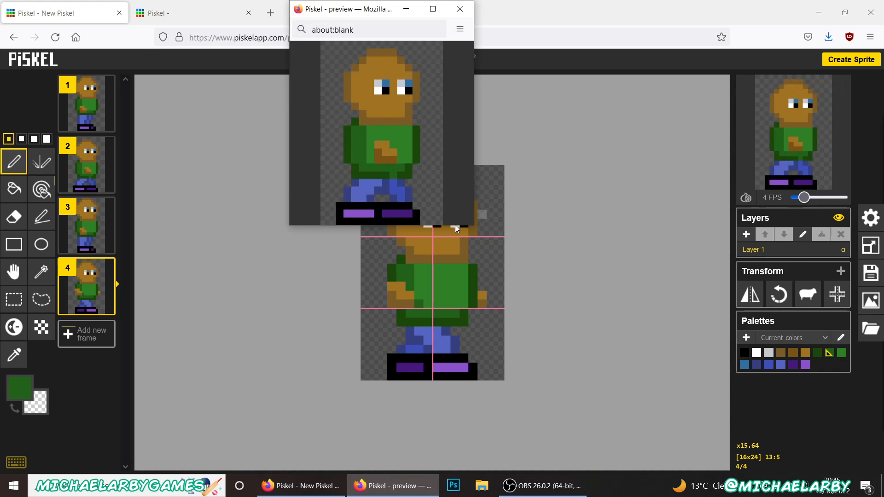
left_click_drag(474, 226, 602, 374)
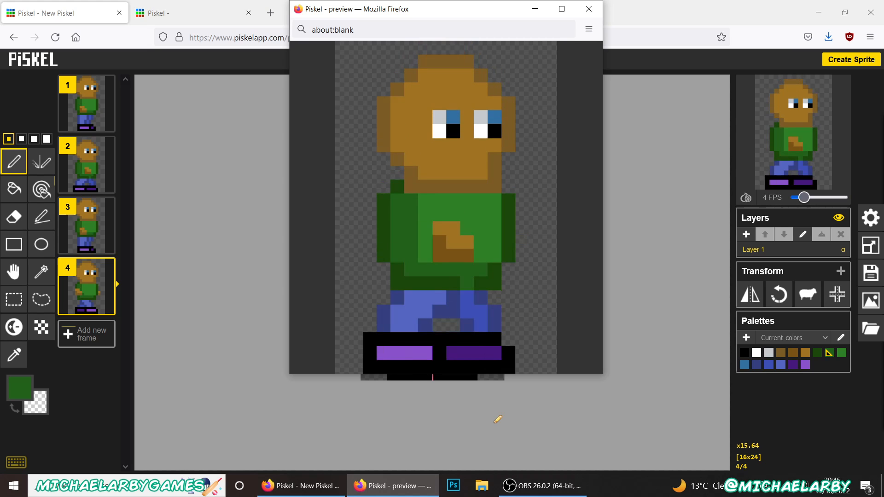
left_click(541, 485)
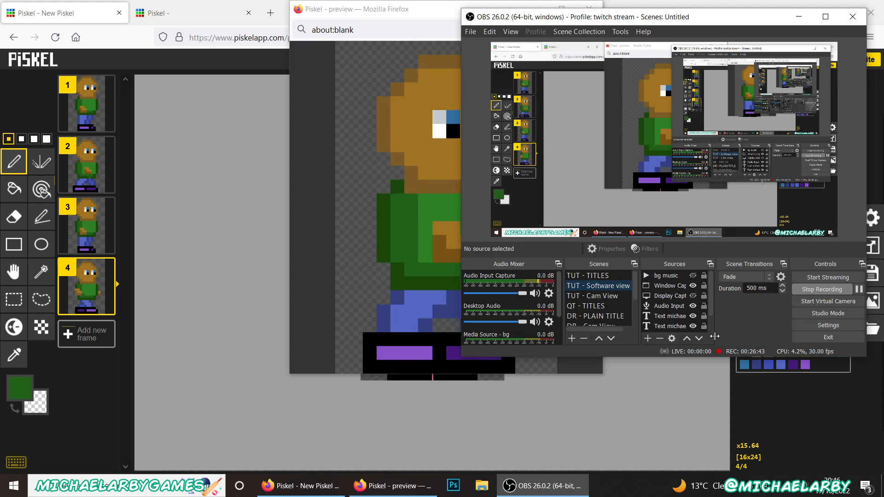